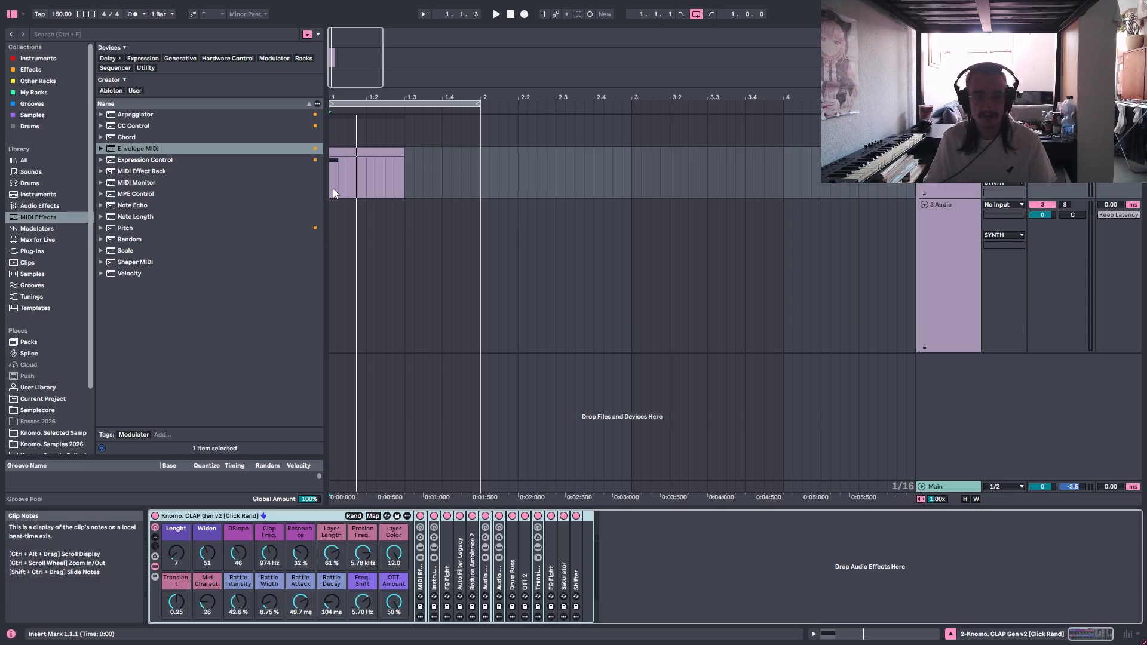
Play the clap generator's MIDI clip to audition the generated clap sound.
{"action": "key", "text": "space"}
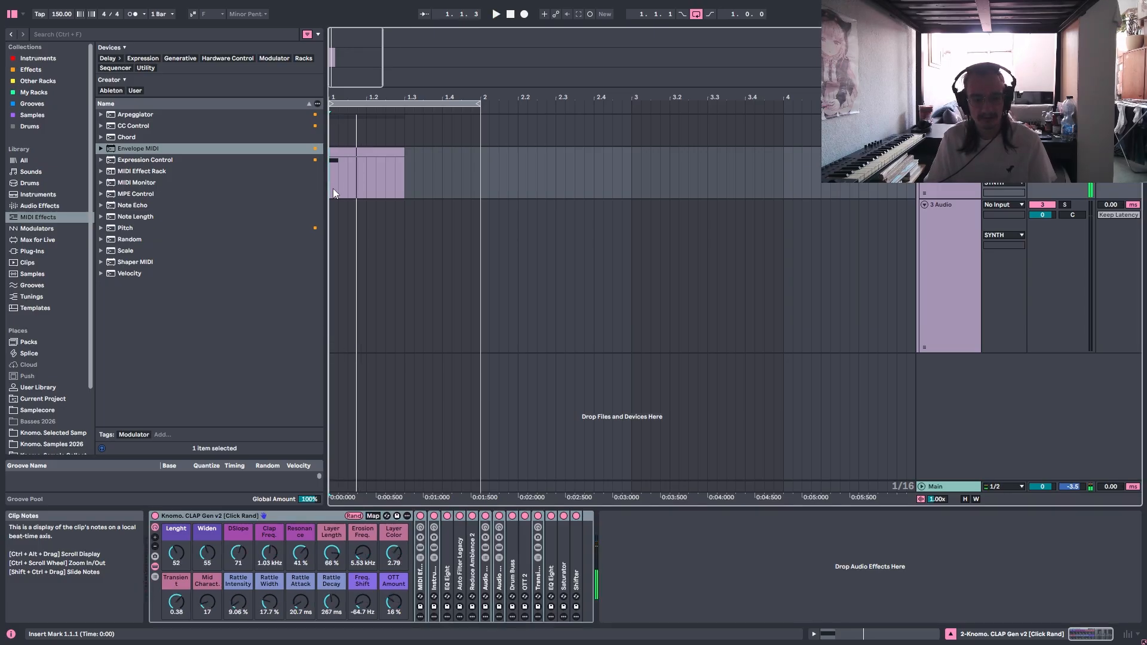
{"action": "key", "text": "space"}
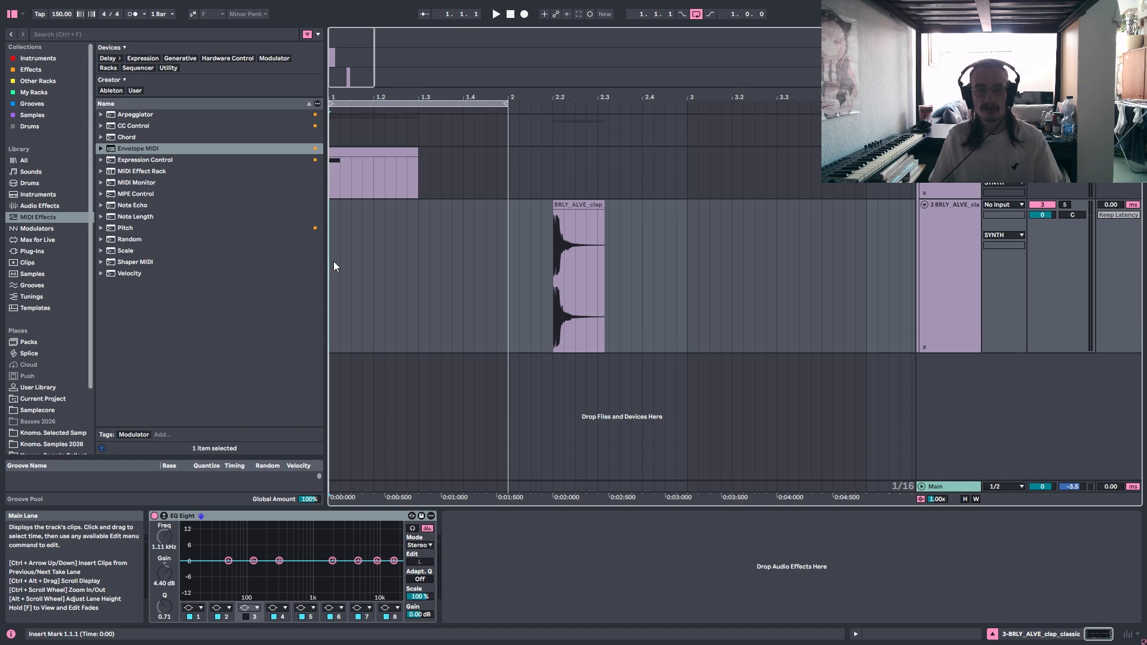
Examine the opening transients and tail of the BRLY_ALVE_clap_classic clip at 2.2 and play it.
{"action": "left_click_drag", "start_coordinate": [361, 183], "coordinate": [346, 179]}
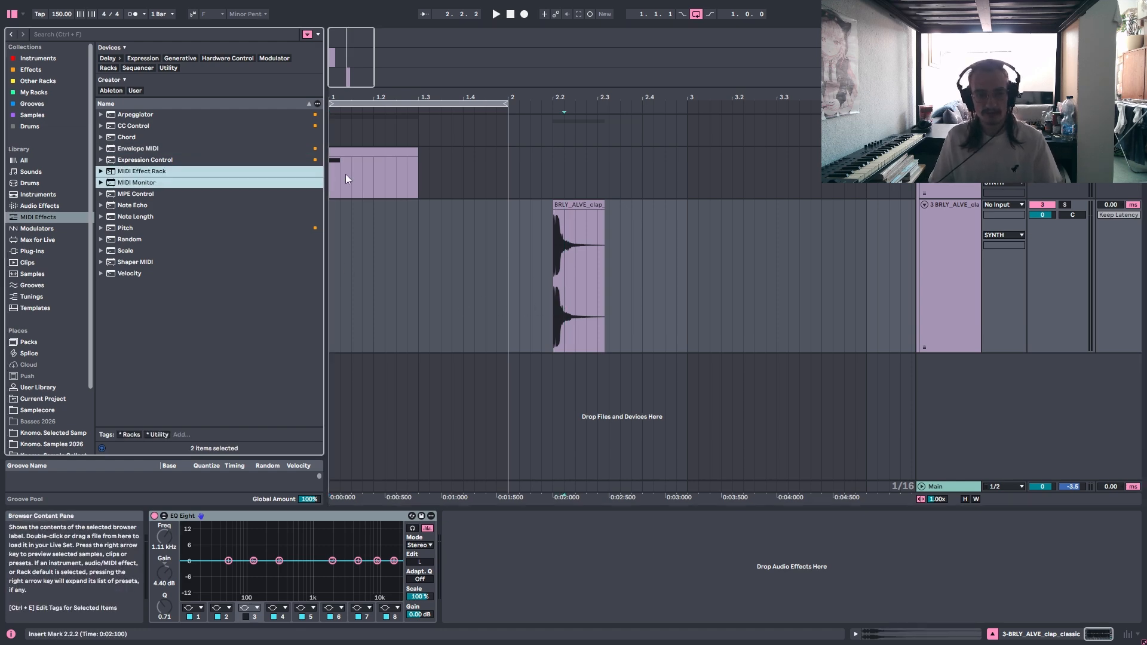
{"action": "left_click", "coordinate": [555, 306]}
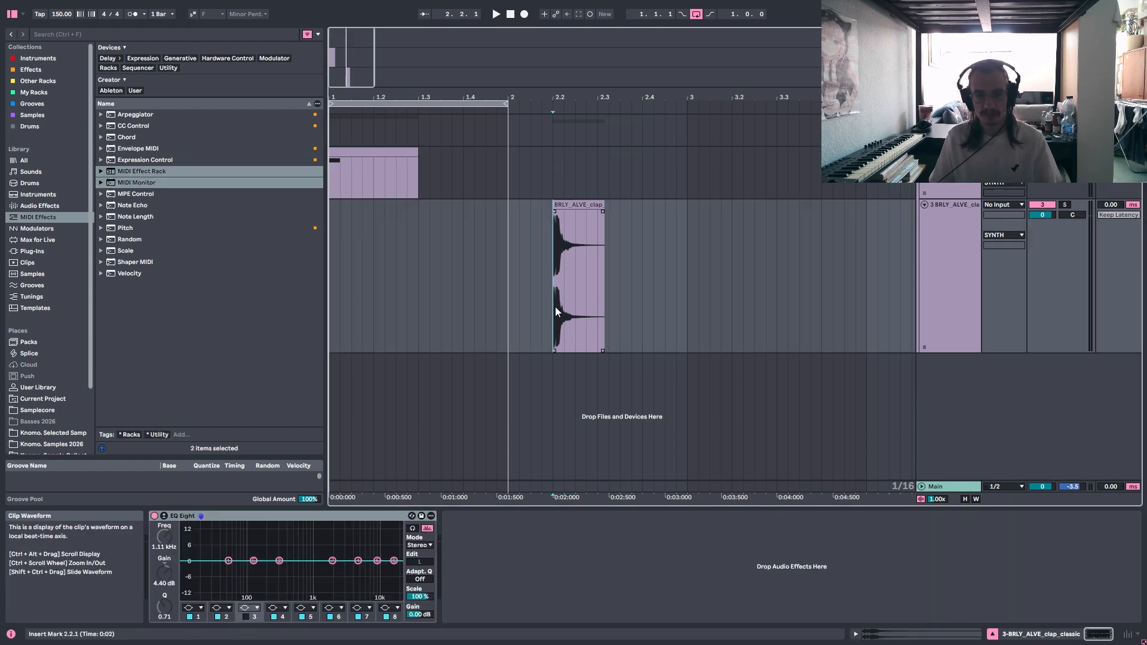
{"action": "scroll", "coordinate": [576, 320], "scroll_direction": "up", "scroll_amount": 5}
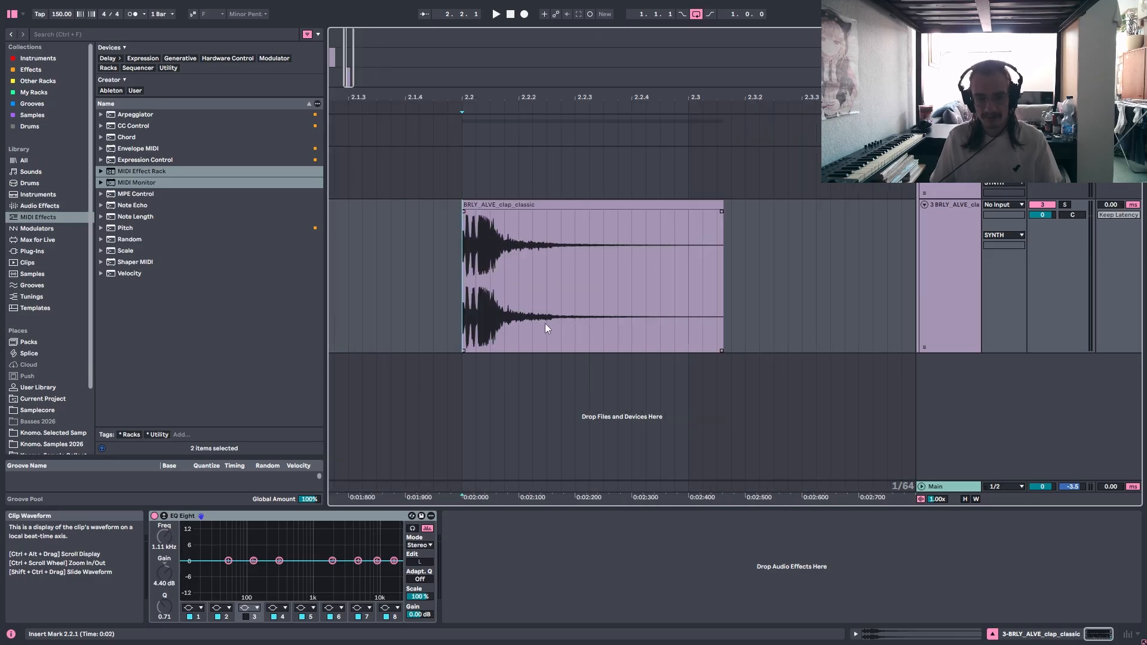
{"action": "scroll", "coordinate": [478, 322], "scroll_direction": "up", "scroll_amount": 3}
{"action": "scroll", "coordinate": [490, 317], "scroll_direction": "up", "scroll_amount": 3}
{"action": "scroll", "coordinate": [490, 317], "scroll_direction": "down", "scroll_amount": 3}
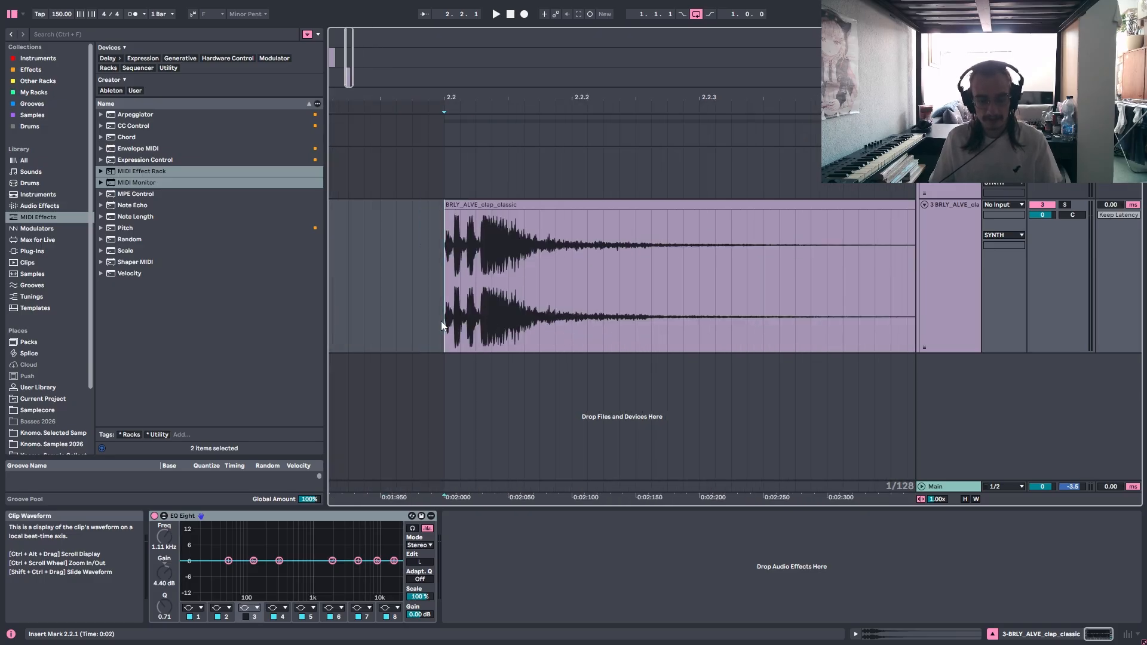
{"action": "left_click_drag", "start_coordinate": [442, 320], "coordinate": [478, 323]}
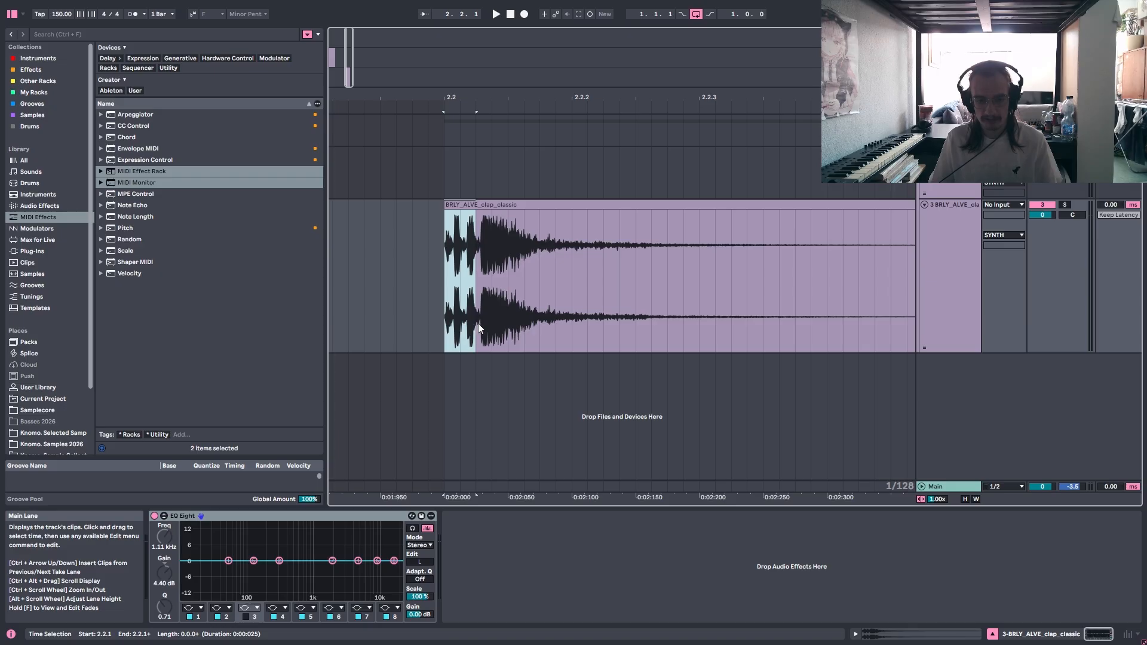
{"action": "left_click_drag", "start_coordinate": [478, 322], "coordinate": [828, 335]}
{"action": "left_click", "coordinate": [449, 309]}
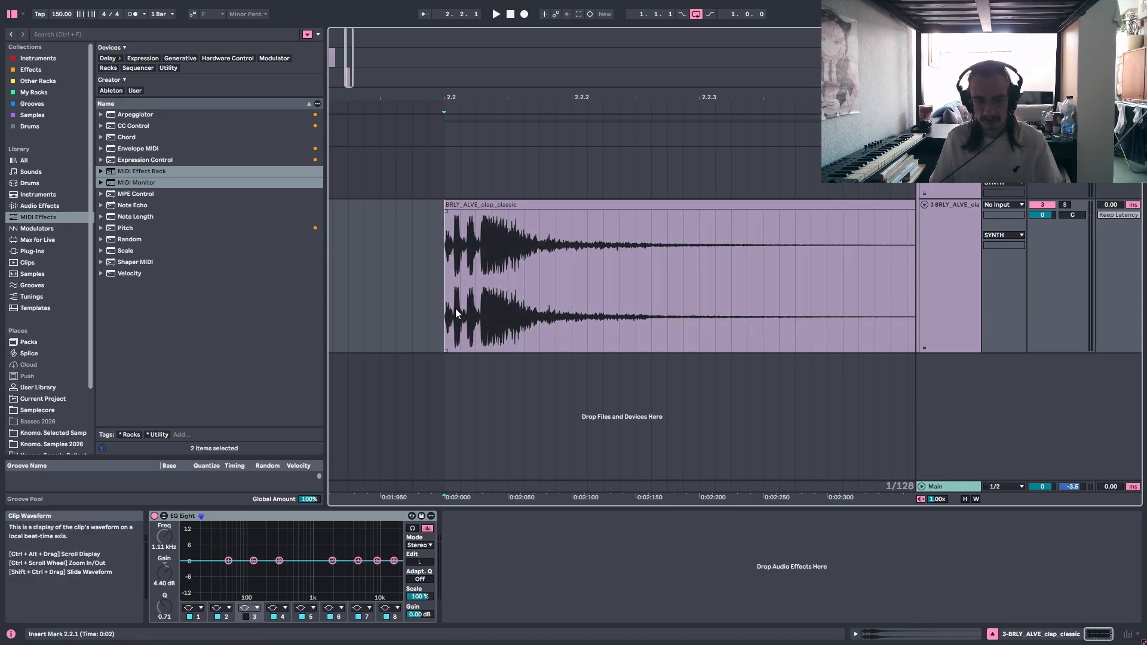
{"action": "scroll", "coordinate": [477, 305], "scroll_direction": "down", "scroll_amount": 2}
{"action": "key", "text": "space"}
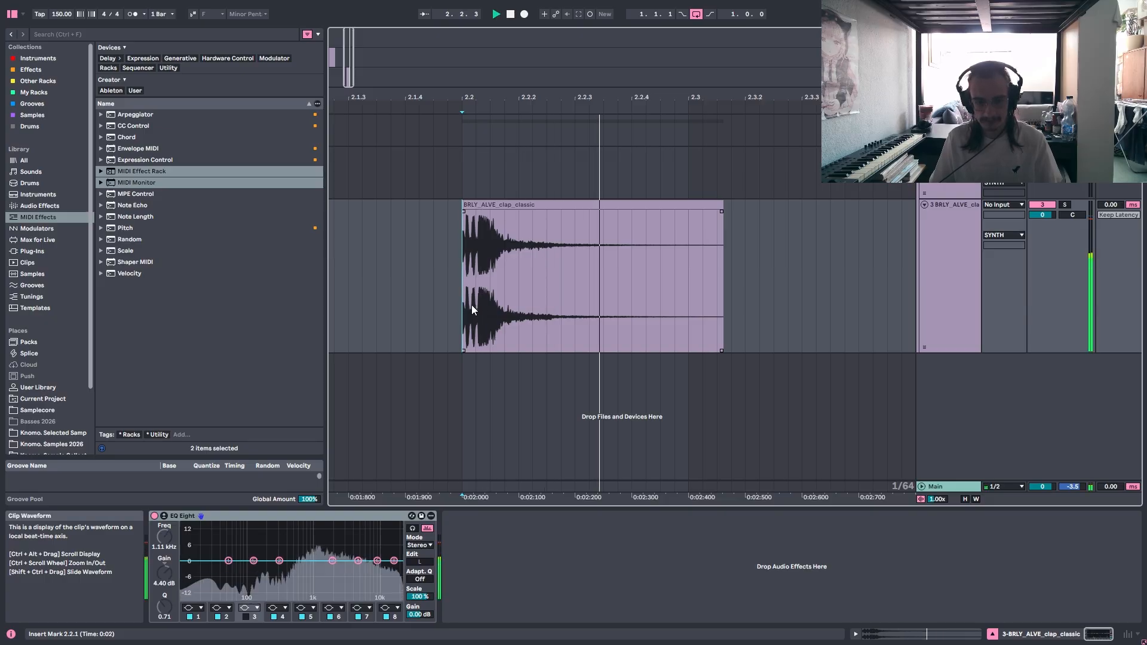
{"action": "key", "text": "space"}
Split the BRLY_ALVE_clap_classic clip into four pieces, one for each transient of the clap.
{"action": "scroll", "coordinate": [469, 308], "scroll_direction": "up", "scroll_amount": 4}
{"action": "left_click", "coordinate": [428, 322]}
{"action": "key", "text": "ctrl+e"}
{"action": "left_click", "coordinate": [489, 324]}
{"action": "key", "text": "ctrl+e"}
{"action": "left_click", "coordinate": [560, 328]}
{"action": "key", "text": "ctrl+e"}
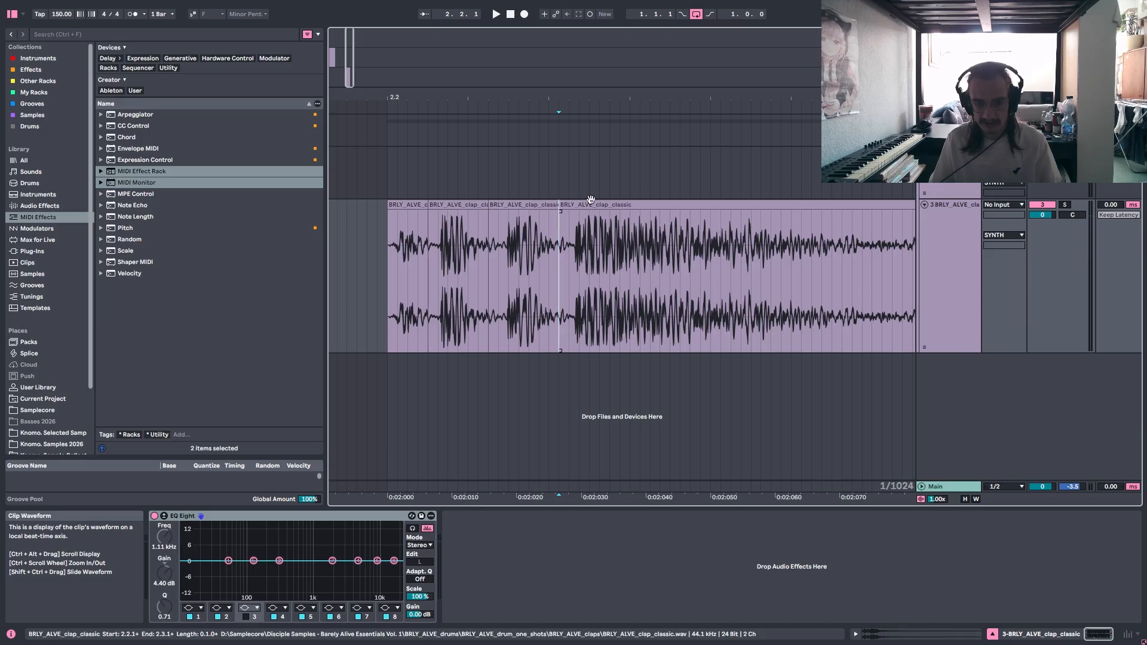
Move the last three clap pieces apart on the timeline, leaving a gap between each transient.
{"action": "left_click_drag", "start_coordinate": [590, 206], "coordinate": [773, 205]}
{"action": "left_click_drag", "start_coordinate": [518, 209], "coordinate": [599, 209]}
{"action": "left_click_drag", "start_coordinate": [441, 206], "coordinate": [506, 206]}
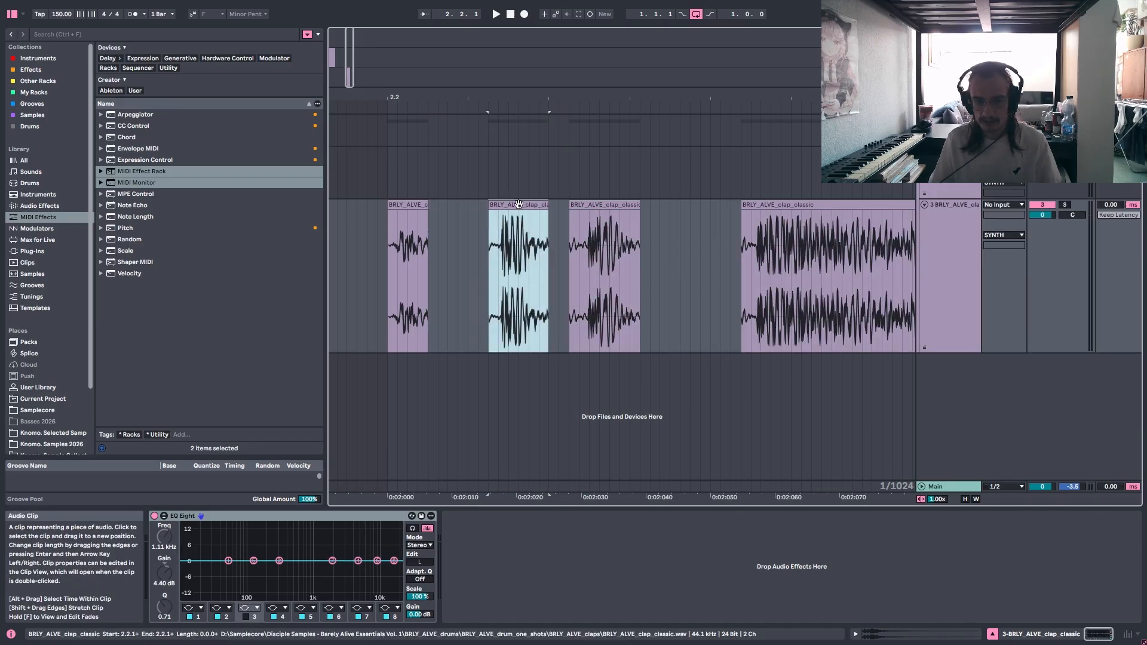
Deactivate the second, third and fourth clap pieces and play only the first transient.
{"action": "left_click", "coordinate": [786, 206], "text": "shift"}
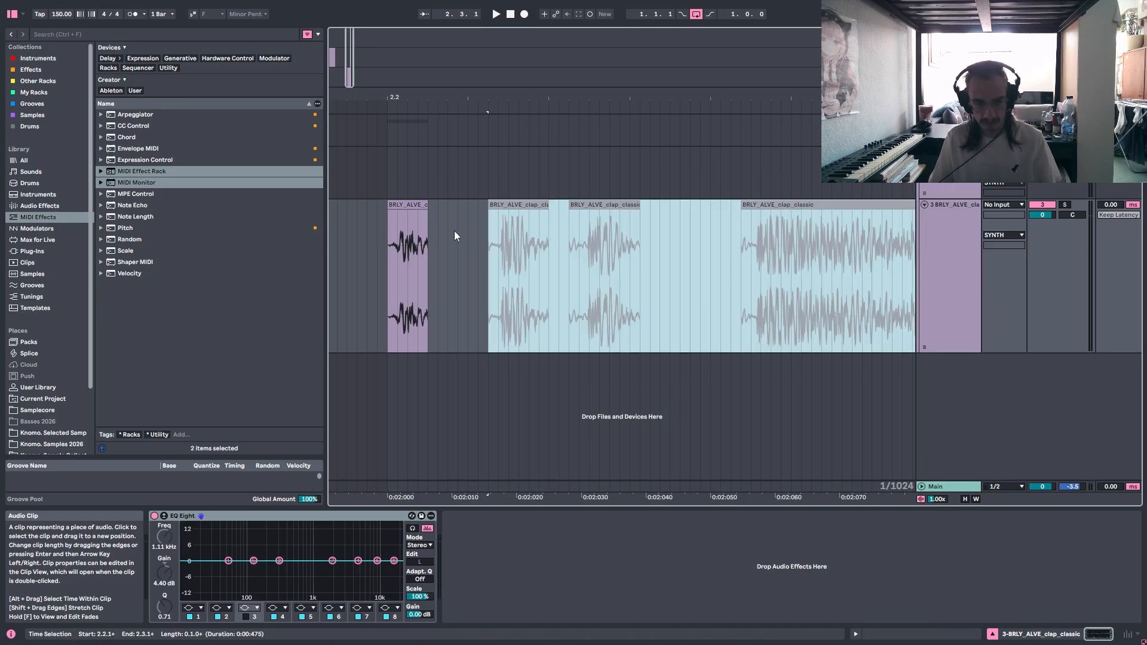
{"action": "key", "text": "0"}
{"action": "left_click", "coordinate": [386, 267]}
{"action": "key", "text": "space"}
{"action": "key", "text": "space"}
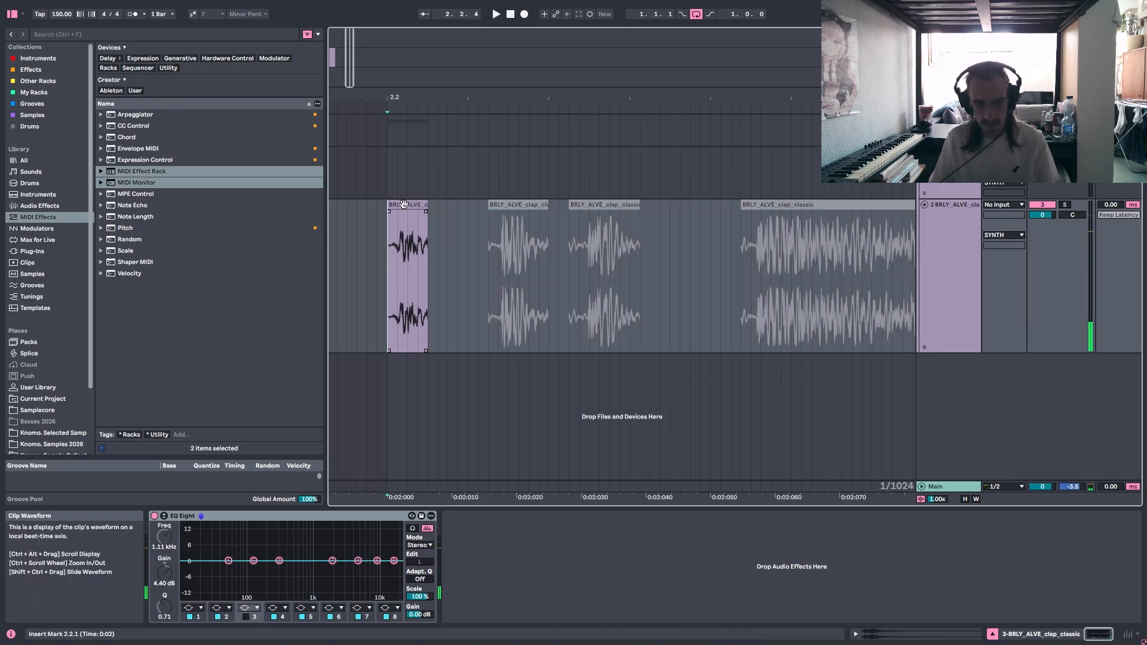
Isolate and play the second clap piece, and do the same with the third by toggling clip activation.
{"action": "left_click", "coordinate": [411, 210]}
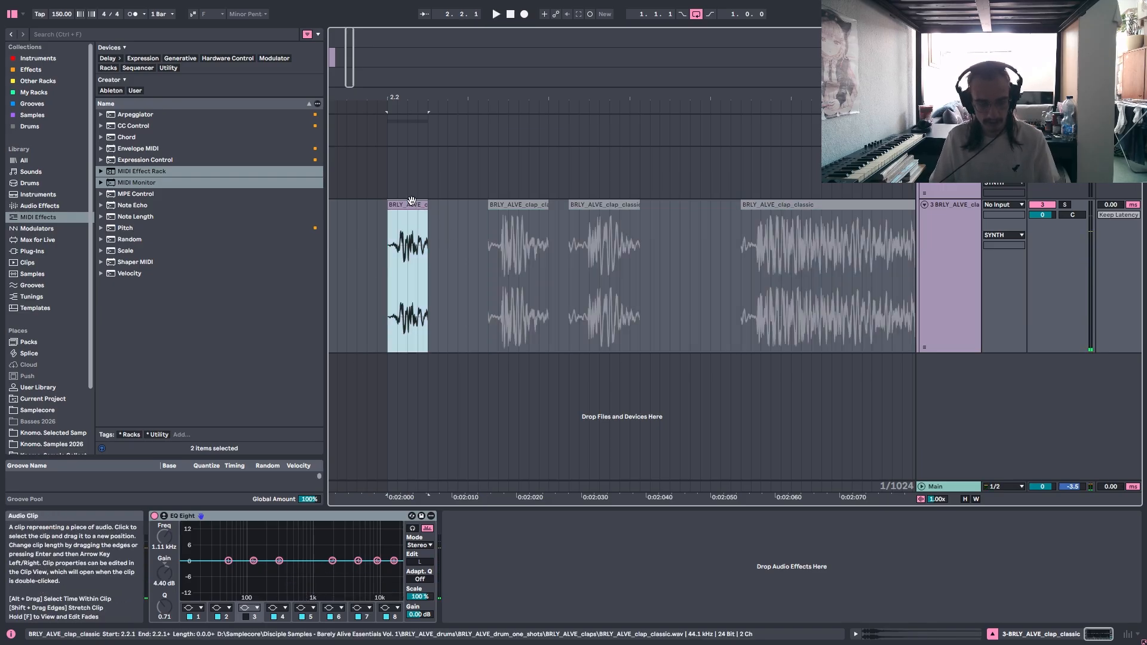
{"action": "left_click", "coordinate": [517, 209]}
{"action": "left_click", "coordinate": [489, 246]}
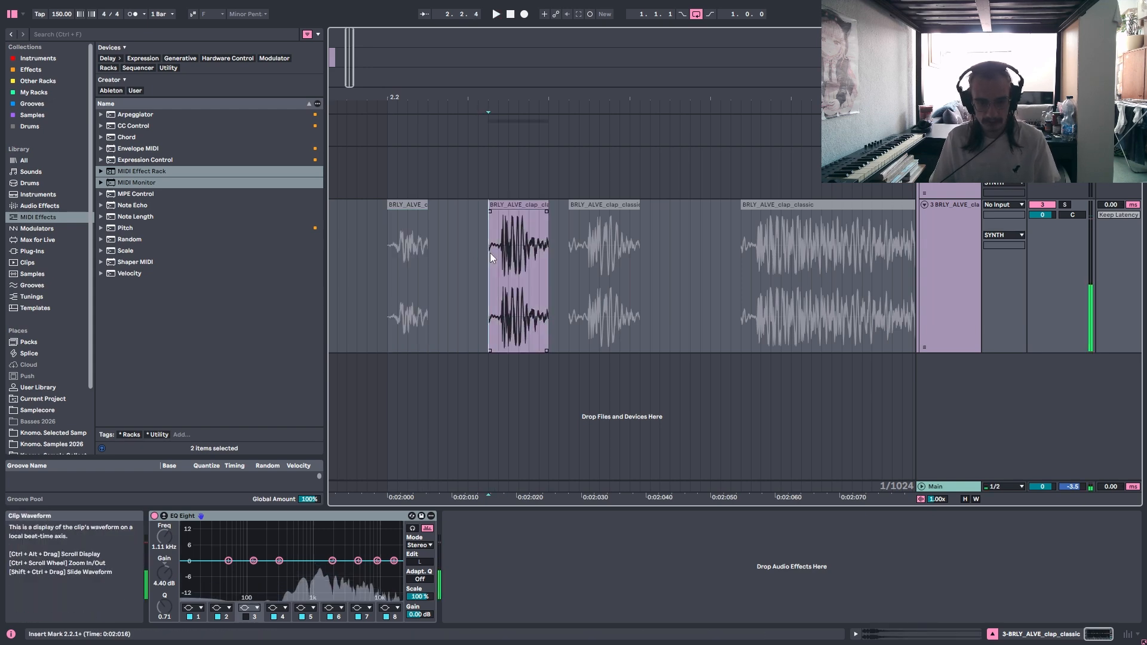
{"action": "left_click", "coordinate": [528, 205]}
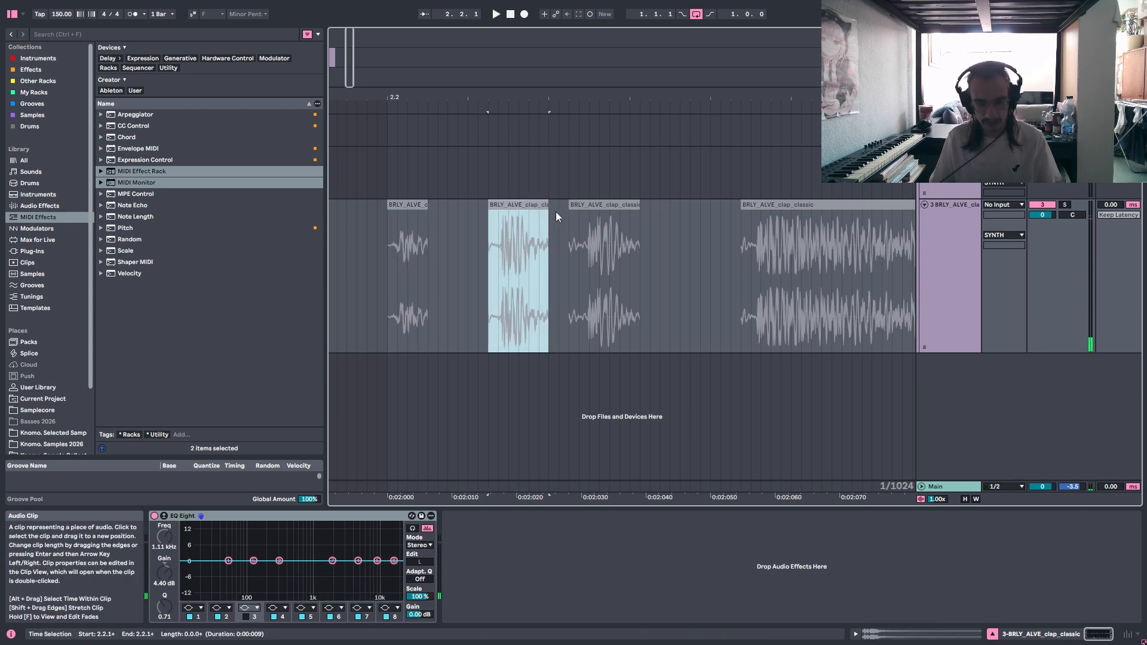
{"action": "left_click", "coordinate": [579, 211]}
{"action": "left_click", "coordinate": [564, 238]}
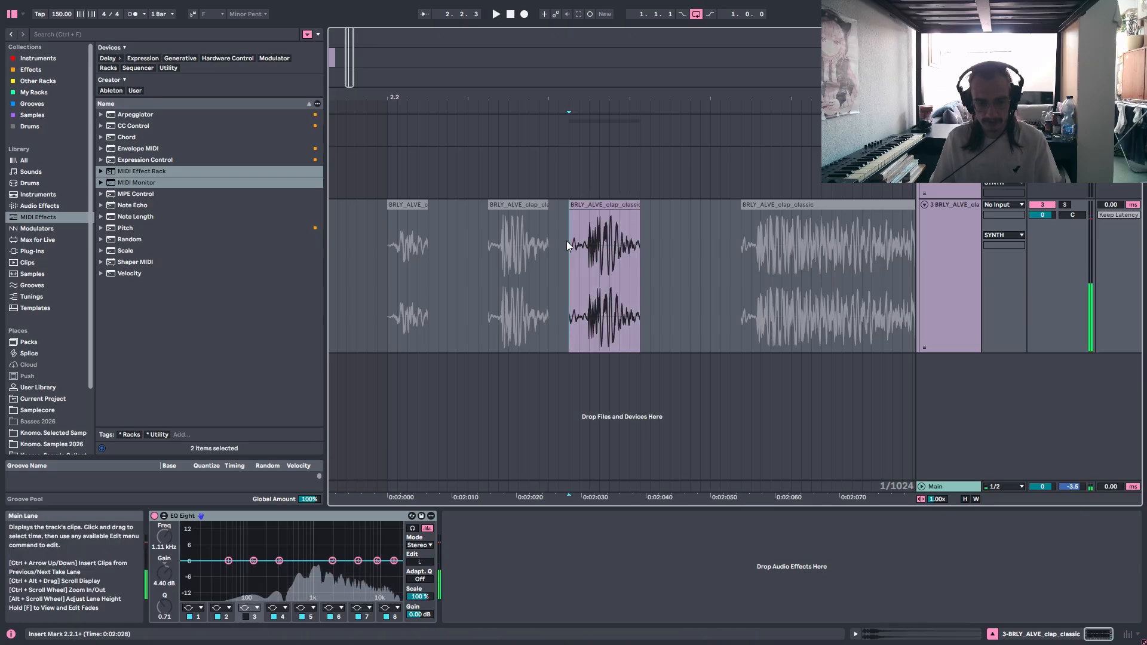
Reactivate the fourth clap piece and play the clap's main body and tail from its start.
{"action": "left_click", "coordinate": [745, 215]}
{"action": "left_click", "coordinate": [751, 217]}
{"action": "left_click", "coordinate": [751, 217]}
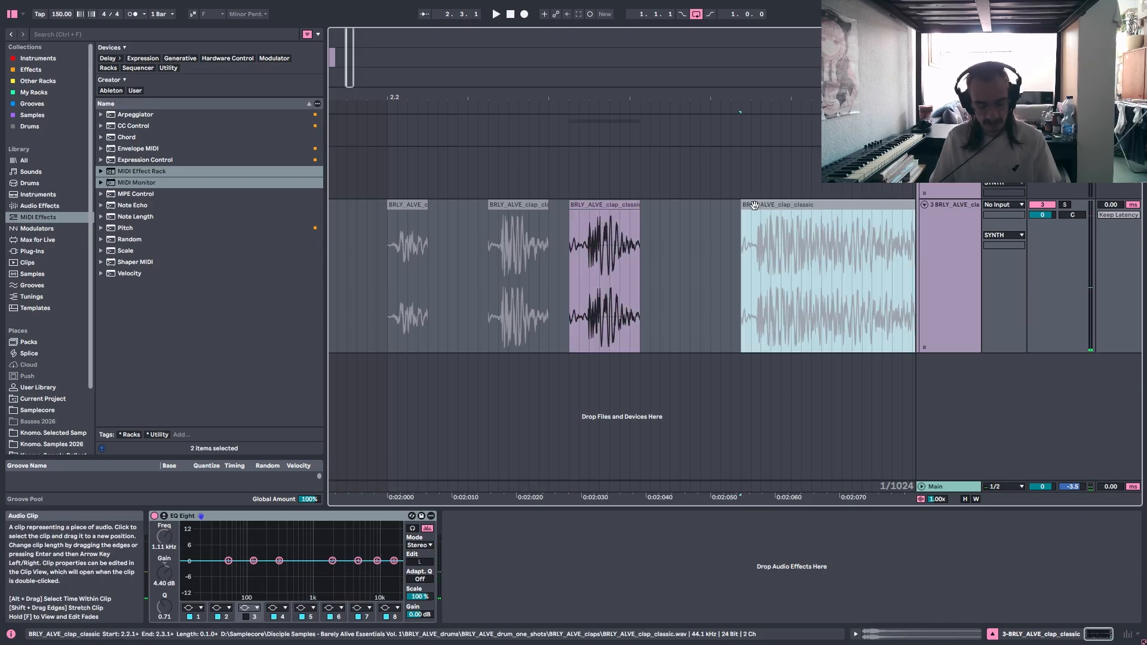
{"action": "key", "text": "0"}
{"action": "left_click", "coordinate": [740, 241]}
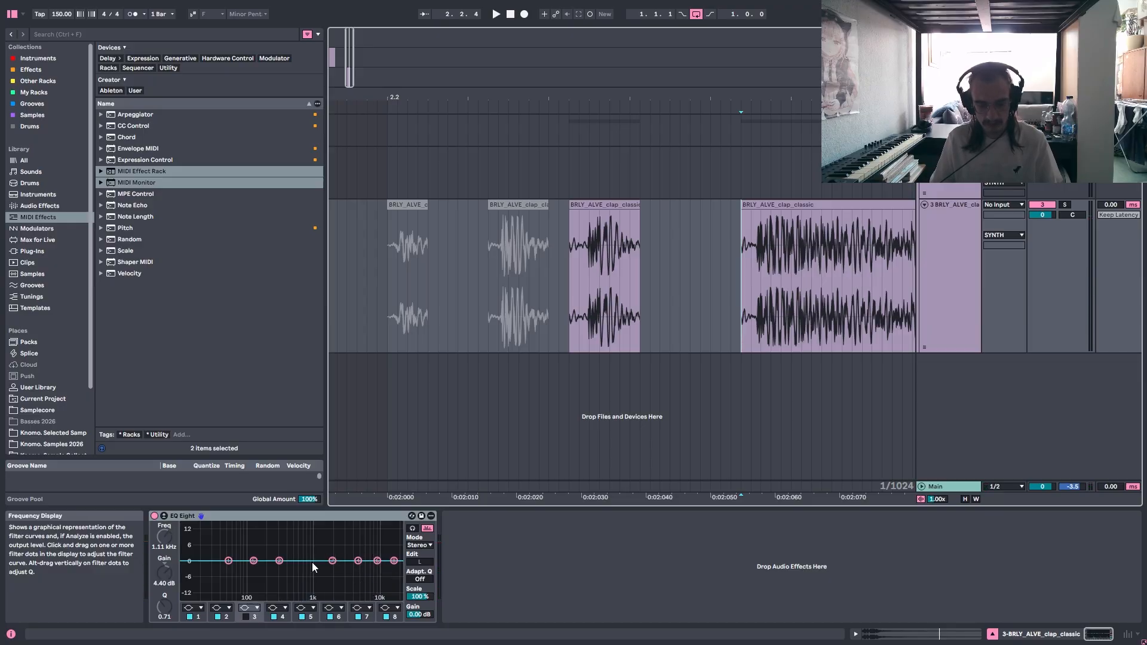
{"action": "key", "text": "space"}
{"action": "key", "text": "space"}
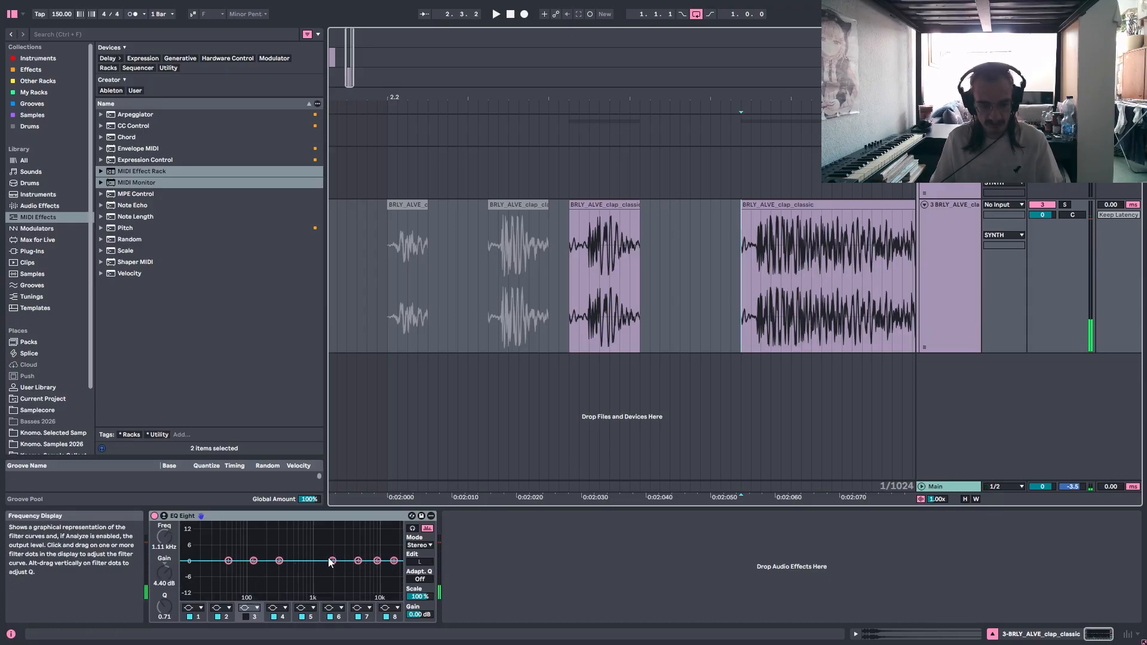
Try a 3.60 dB boost at 1.21 kHz with EQ Eight's band 7 and switch that band off.
{"action": "left_click_drag", "start_coordinate": [332, 561], "coordinate": [318, 552]}
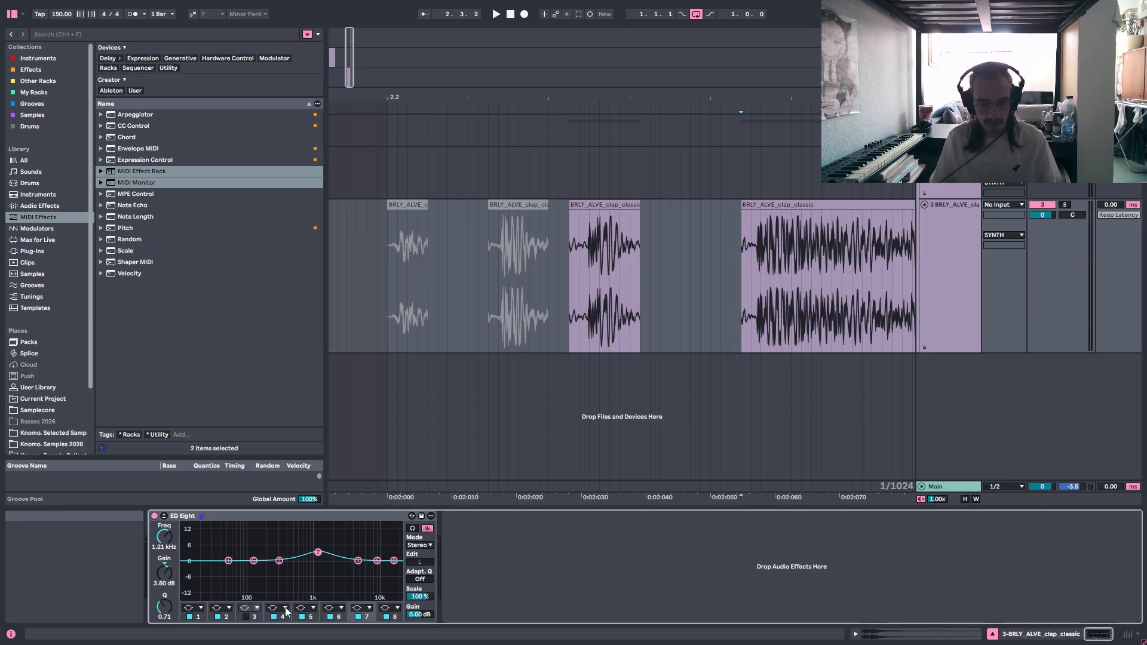
{"action": "left_click", "coordinate": [358, 617]}
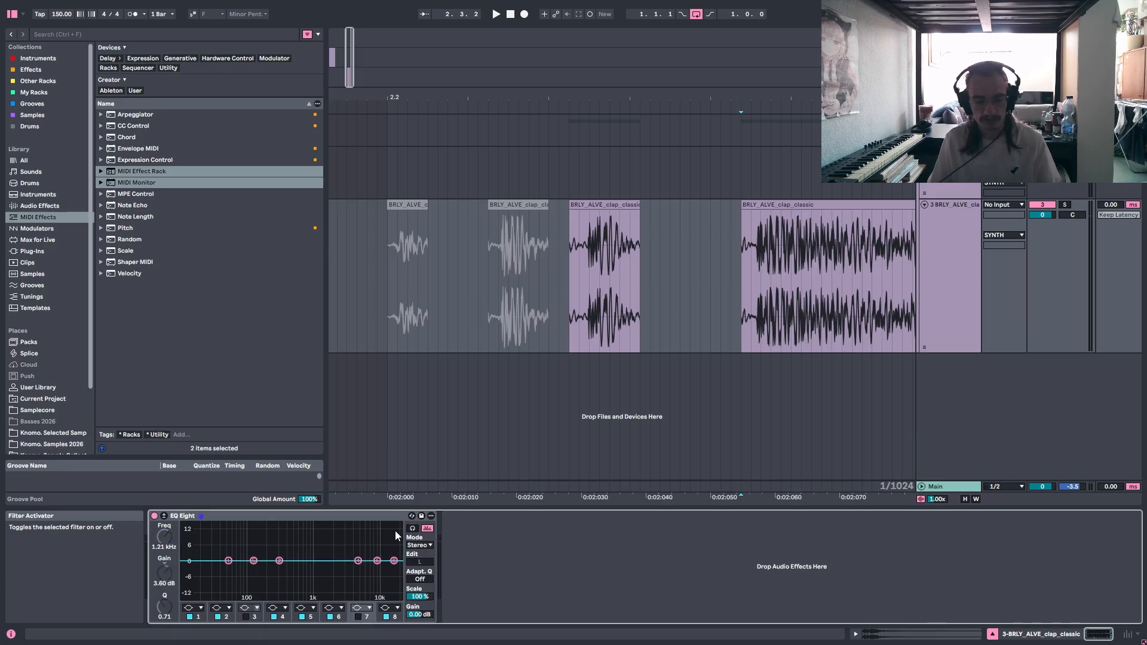
{"action": "left_click", "coordinate": [575, 323]}
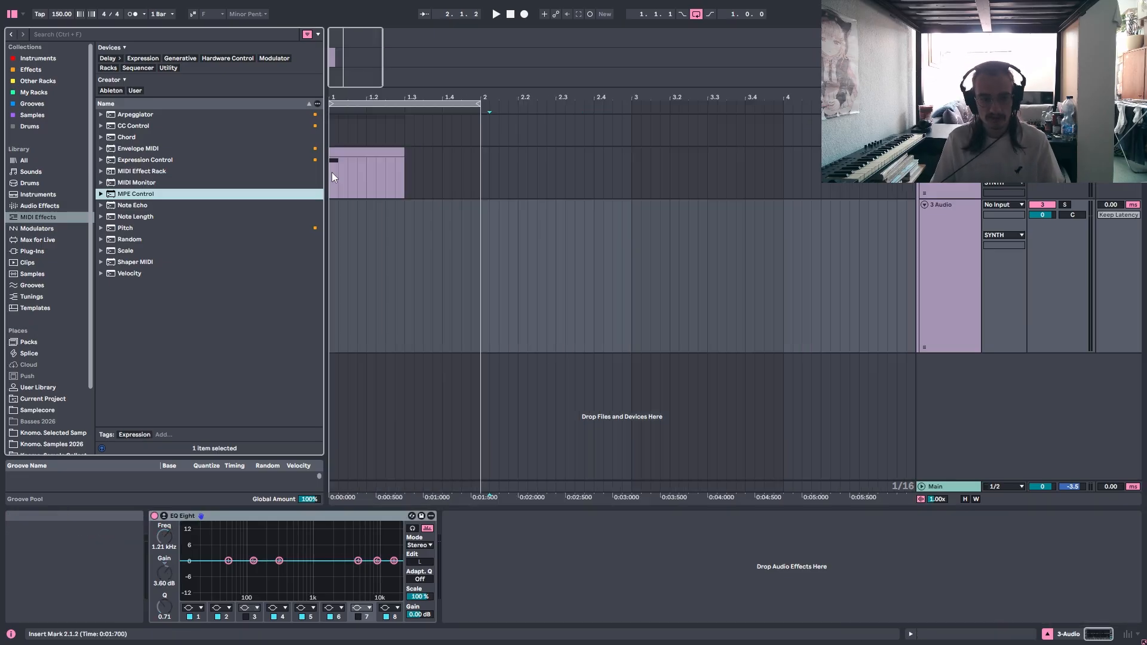
Insert a new MIDI track below the clap generator track and delete it again.
{"action": "left_click", "coordinate": [331, 172]}
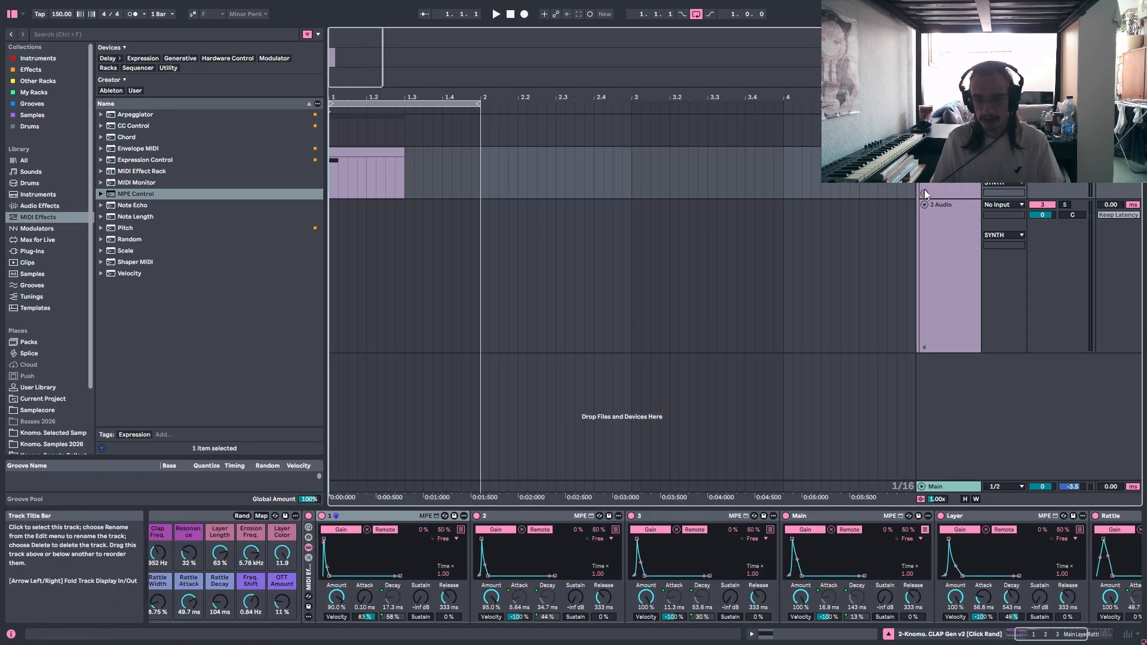
{"action": "right_click", "coordinate": [945, 179]}
{"action": "left_click", "coordinate": [998, 275]}
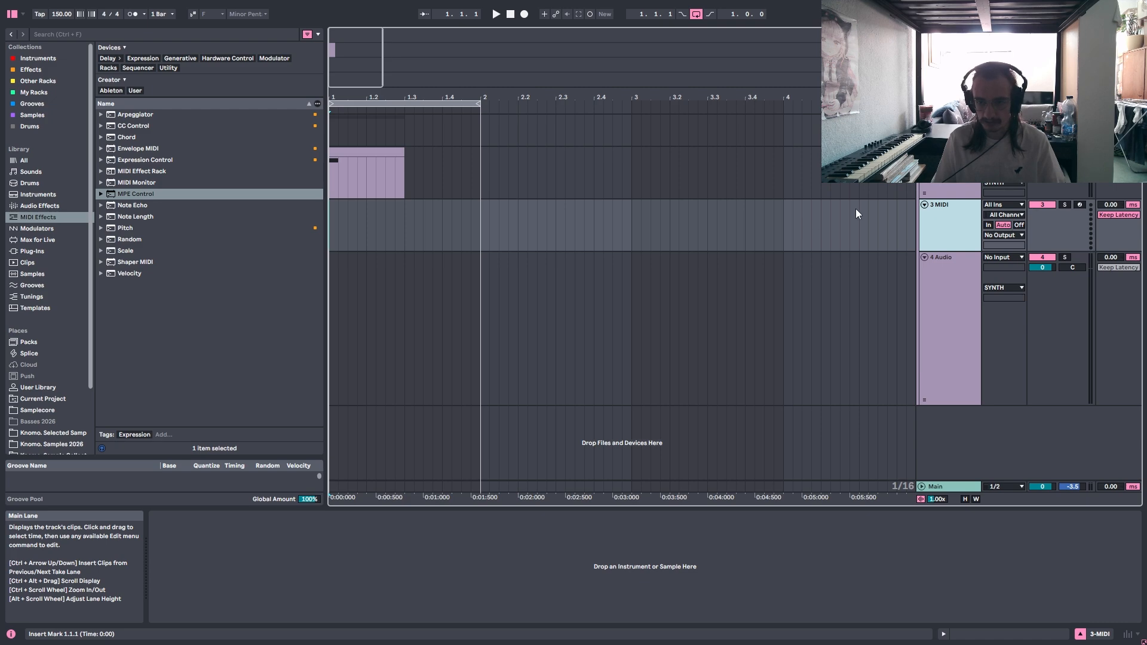
{"action": "key", "text": "Delete"}
{"action": "key", "text": "Up"}
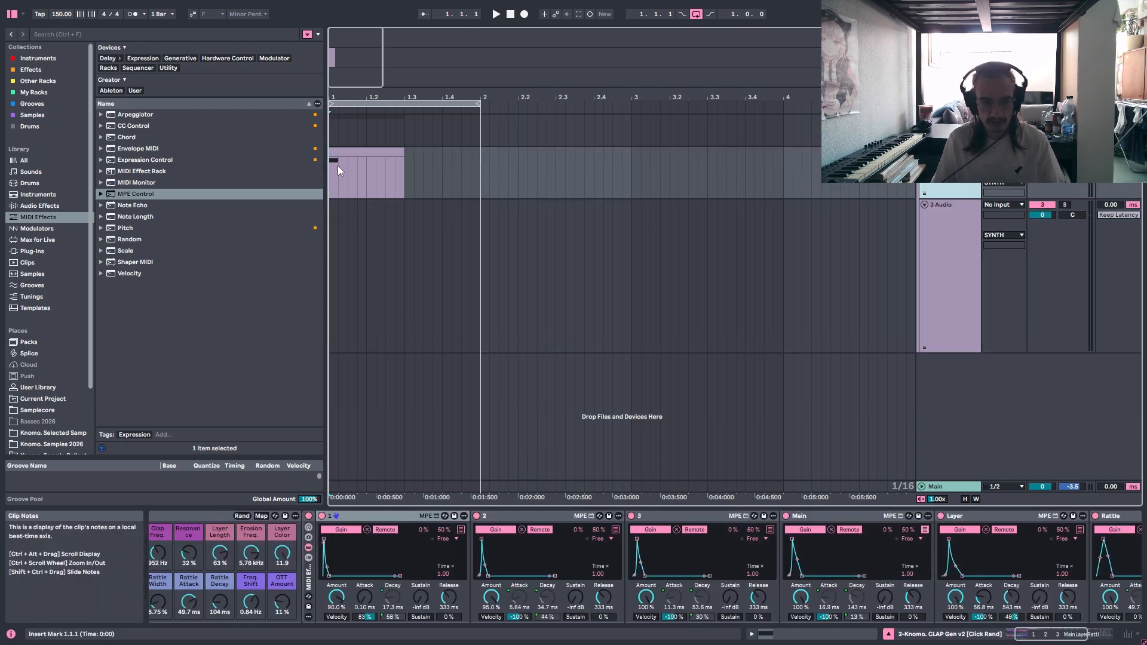
Open the clap generator's MIDI clip to examine its C3 note, and return to the track's device chain.
{"action": "double_click", "coordinate": [352, 156]}
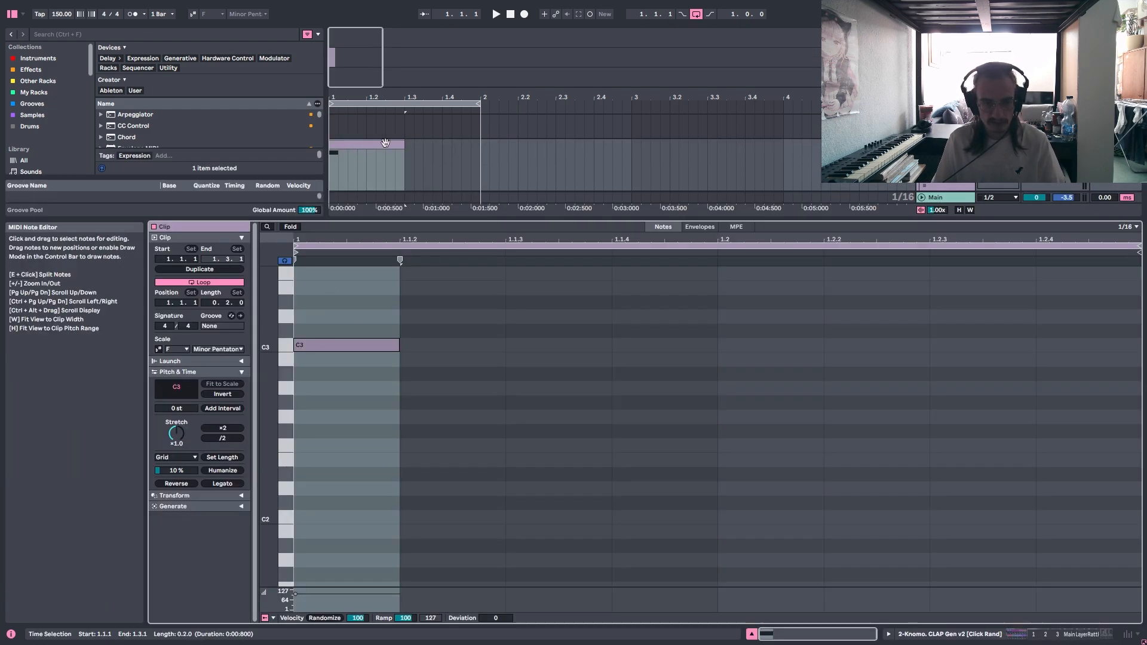
{"action": "left_click_drag", "start_coordinate": [353, 159], "coordinate": [321, 158]}
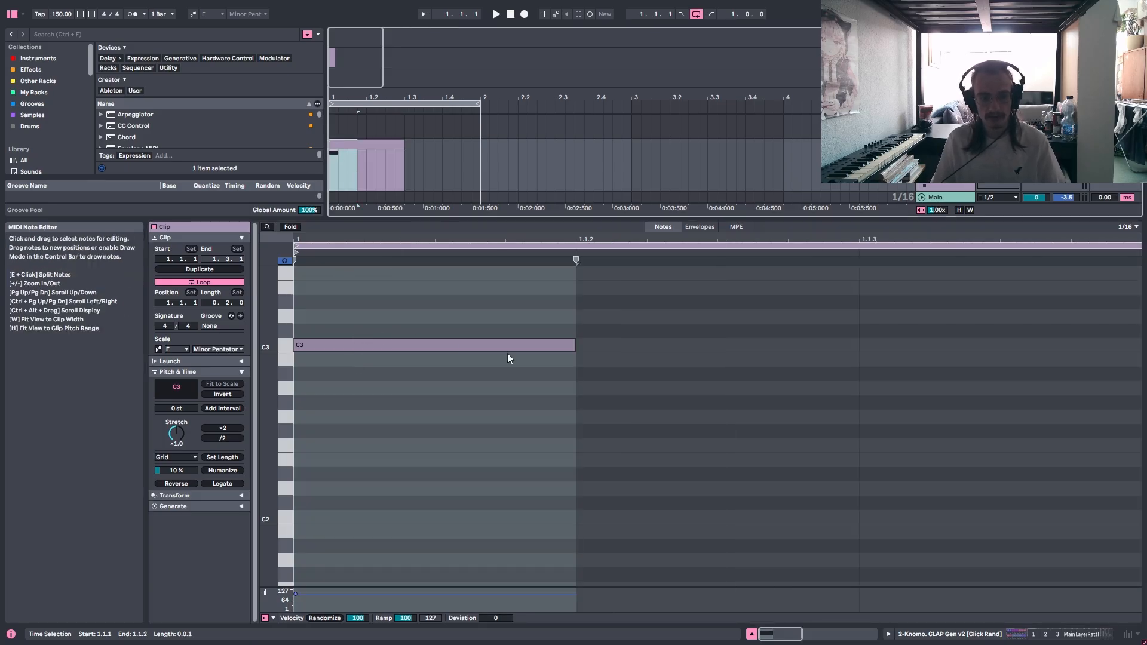
{"action": "left_click", "coordinate": [1101, 636]}
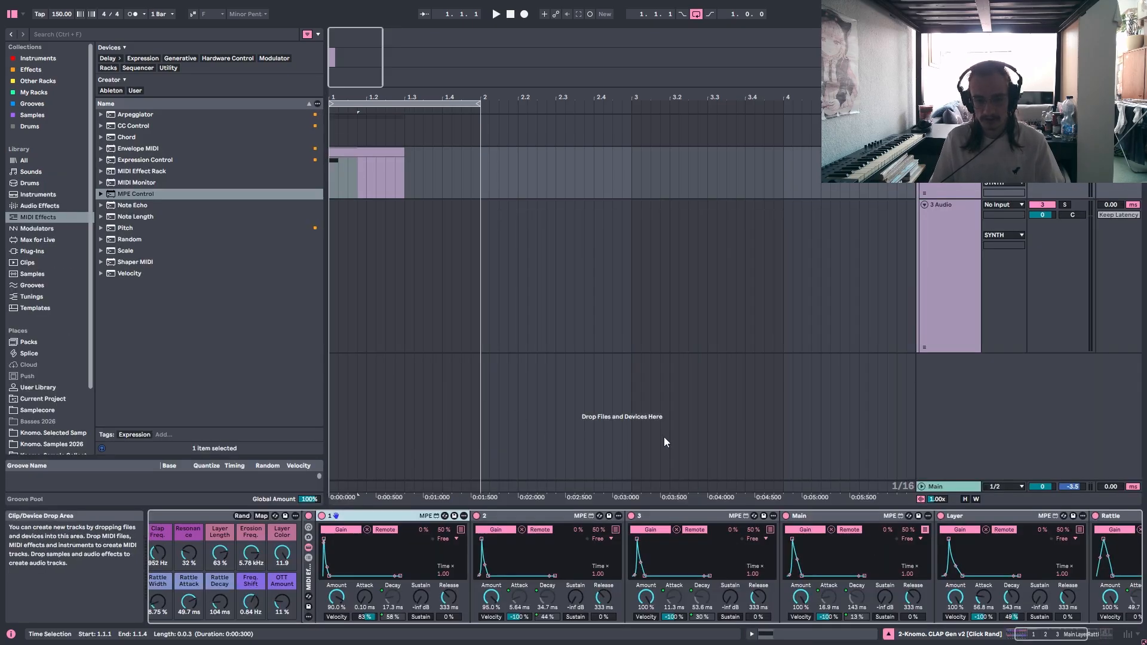
Bring the rack's macros and envelope devices into view and play the clap generator's clip from 1.1.1.
{"action": "left_click", "coordinate": [333, 170]}
{"action": "left_click", "coordinate": [331, 170]}
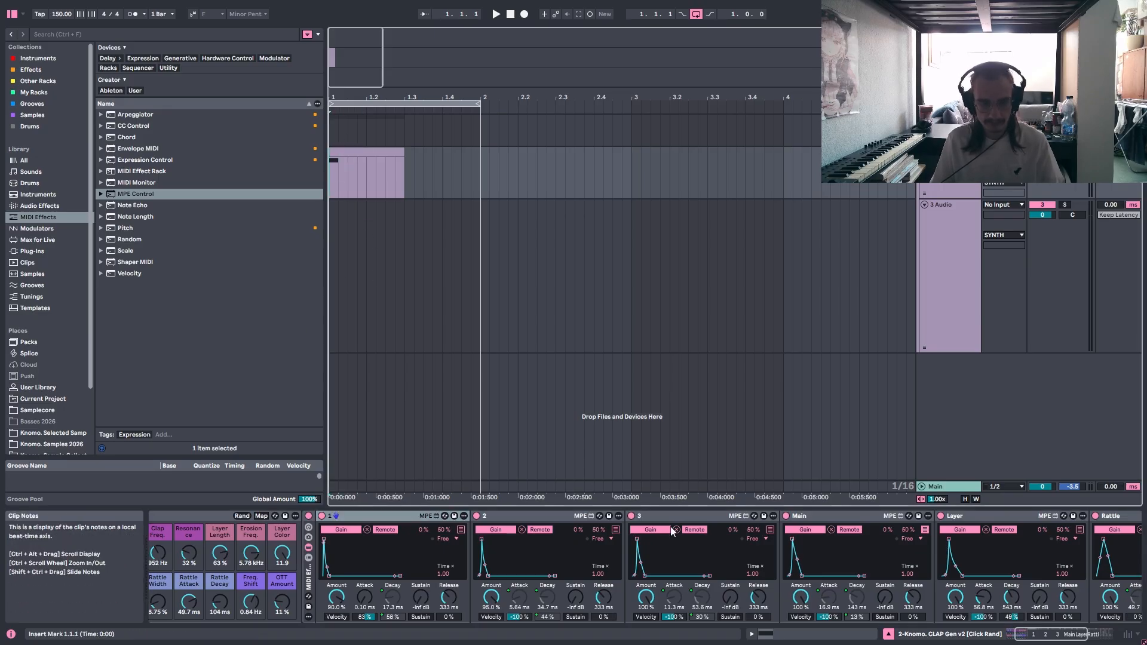
{"action": "left_click_drag", "start_coordinate": [1079, 633], "coordinate": [1005, 631]}
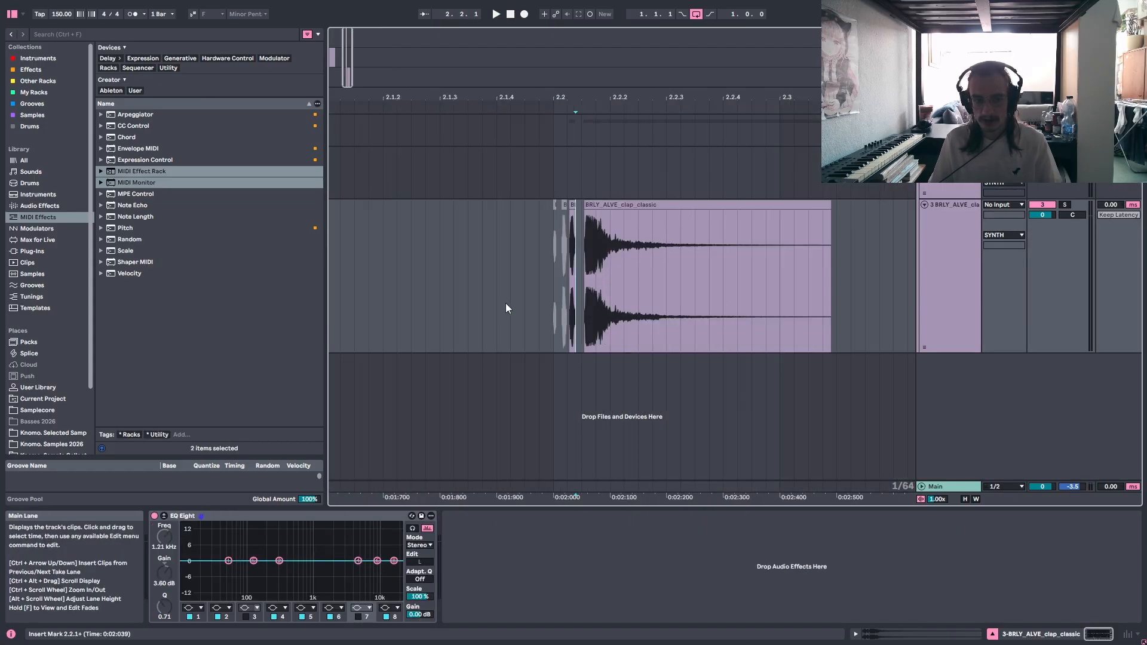
Delete the selected stretches on the audio track and put the insert marker back at the MIDI clip's start.
{"action": "left_click_drag", "start_coordinate": [556, 298], "coordinate": [834, 267]}
{"action": "key", "text": "Delete"}
{"action": "left_click_drag", "start_coordinate": [638, 278], "coordinate": [538, 282]}
{"action": "key", "text": "Delete"}
{"action": "left_click", "coordinate": [335, 183]}
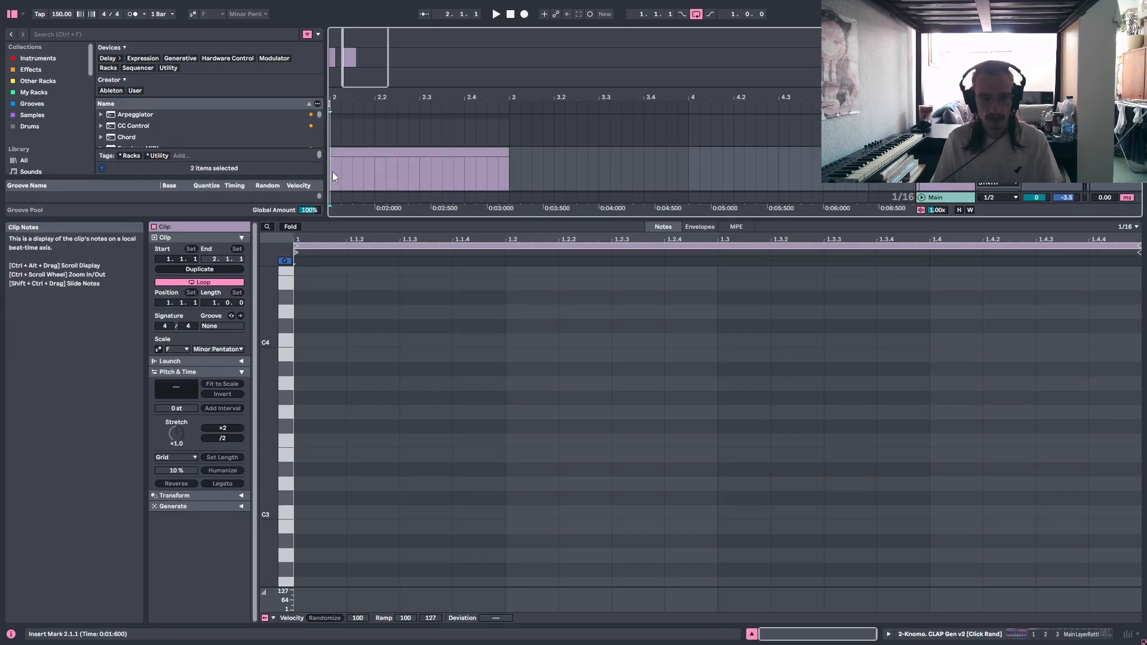
{"action": "left_click", "coordinate": [332, 171]}
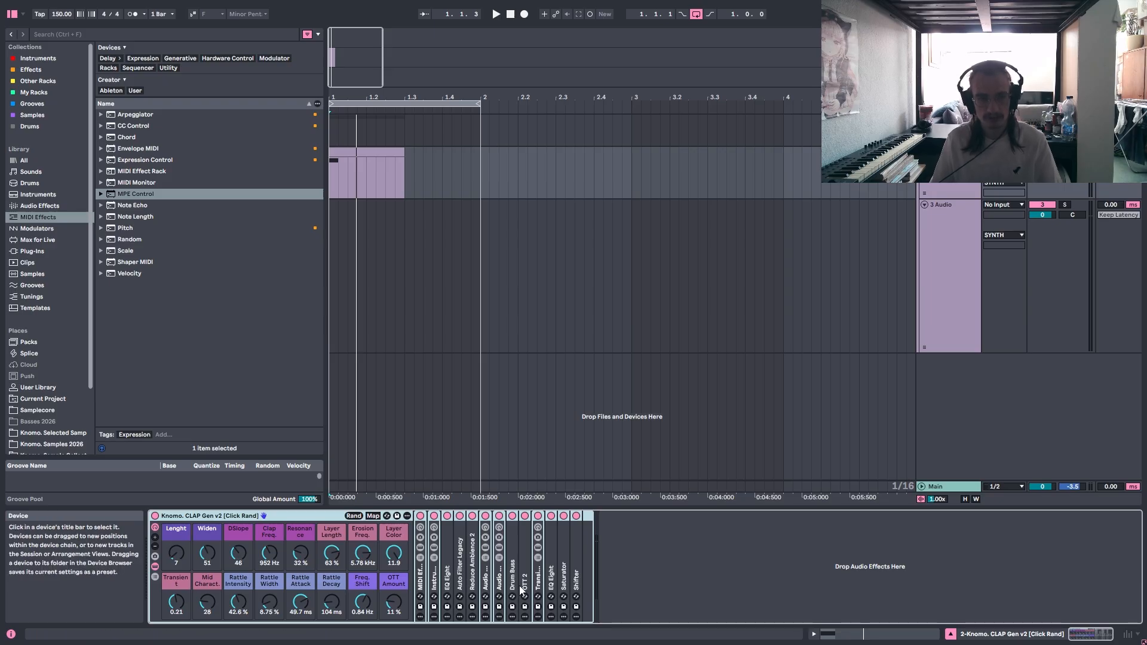
Unfold the Transient Booster rack to examine its WET and DRY chains and devices, and fold it again.
{"action": "double_click", "coordinate": [539, 578]}
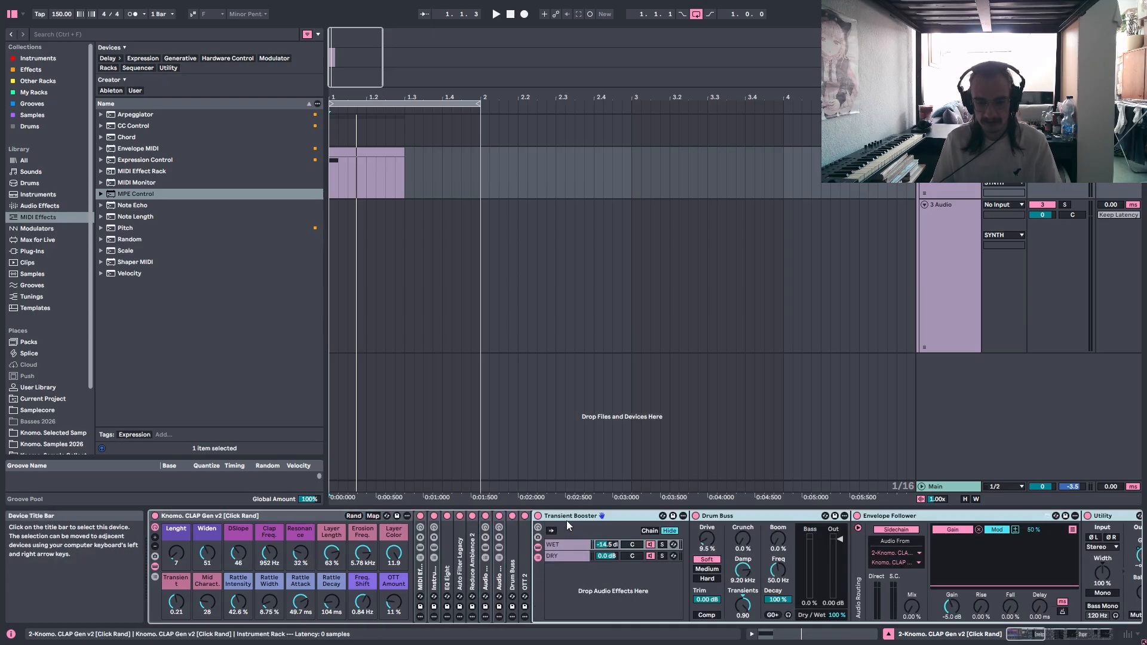
{"action": "double_click", "coordinate": [566, 518]}
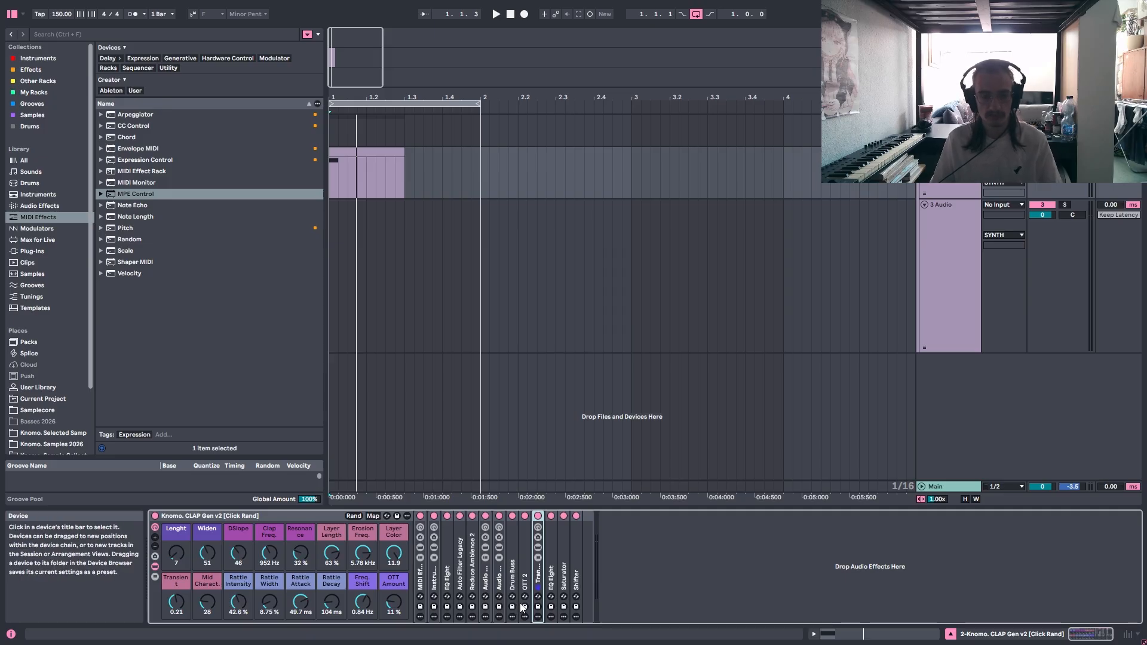
{"action": "left_click", "coordinate": [331, 183]}
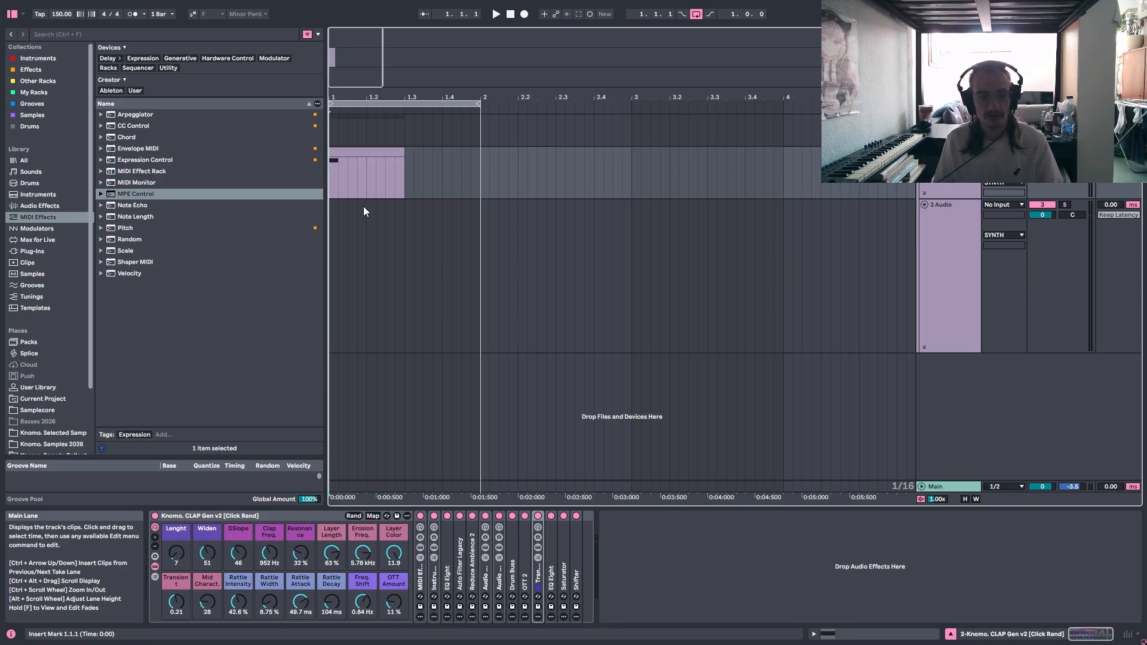
Return the insert marker to the MIDI clip's start at 1.1.1 and unfold the MIDI Effect Rack.
{"action": "left_click", "coordinate": [358, 172]}
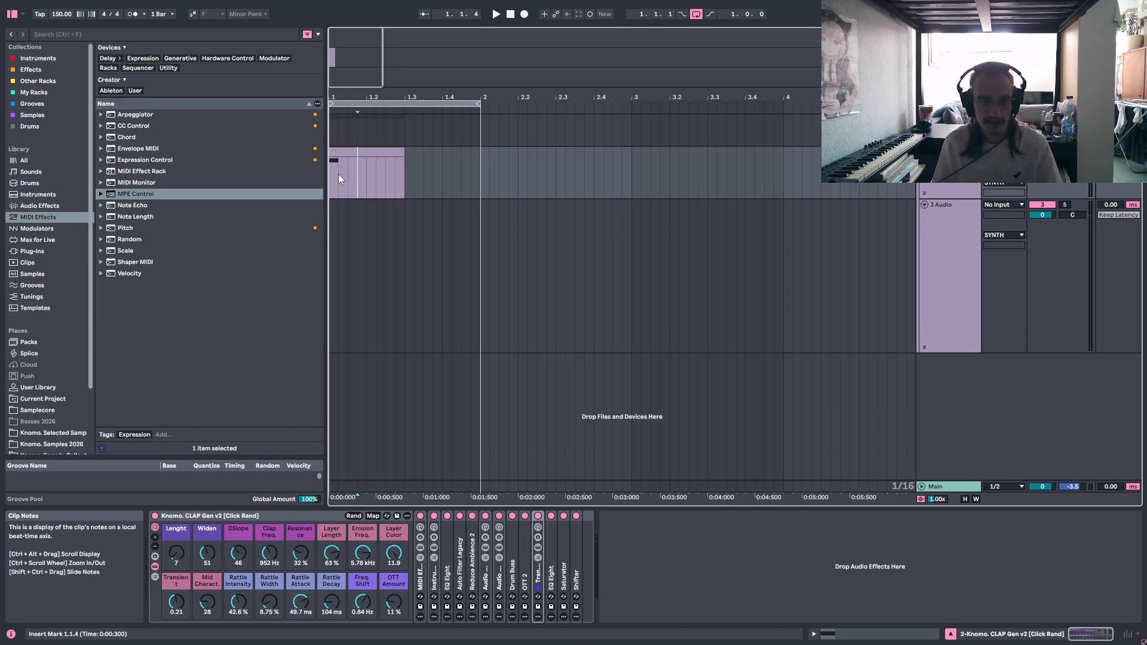
{"action": "left_click", "coordinate": [329, 180]}
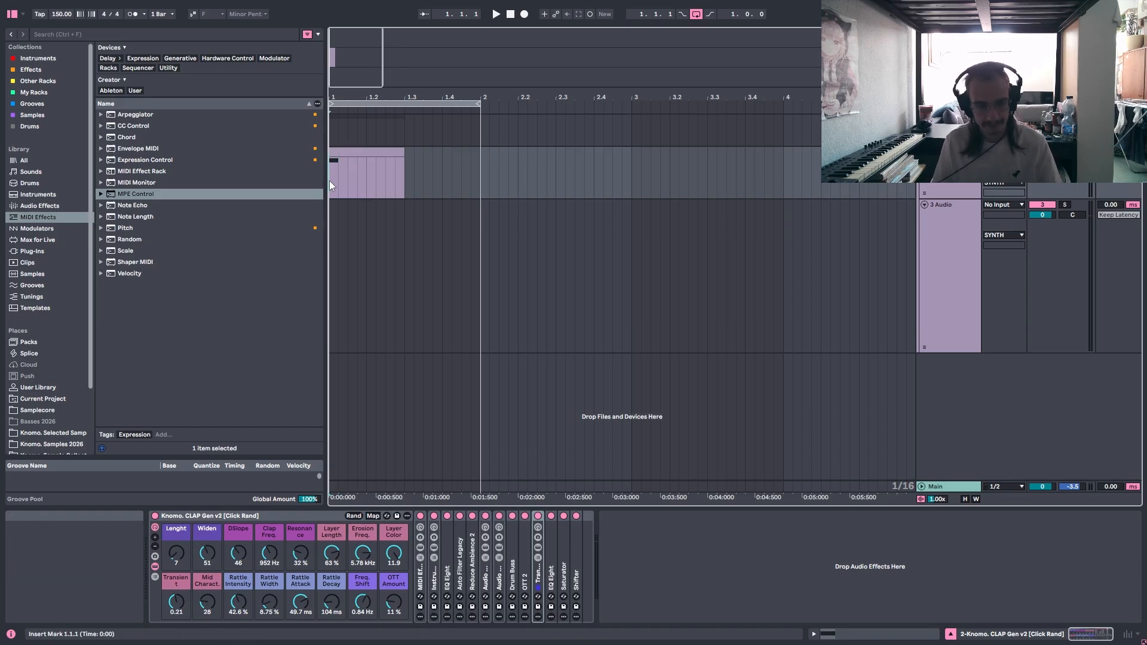
{"action": "double_click", "coordinate": [420, 576]}
Select Envelope MIDI among the MIDI effects in the browser and bring the rack's six envelope devices into view.
{"action": "left_click", "coordinate": [42, 206]}
{"action": "left_click", "coordinate": [40, 217]}
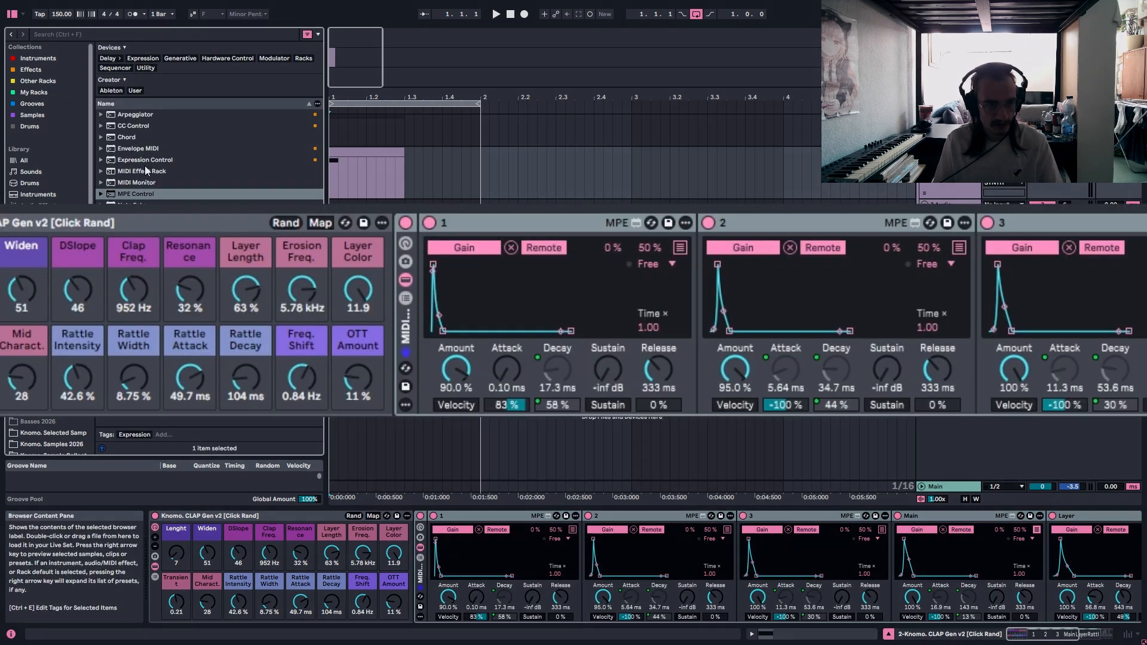
{"action": "left_click", "coordinate": [144, 149]}
{"action": "left_click_drag", "start_coordinate": [1054, 635], "coordinate": [1074, 639]}
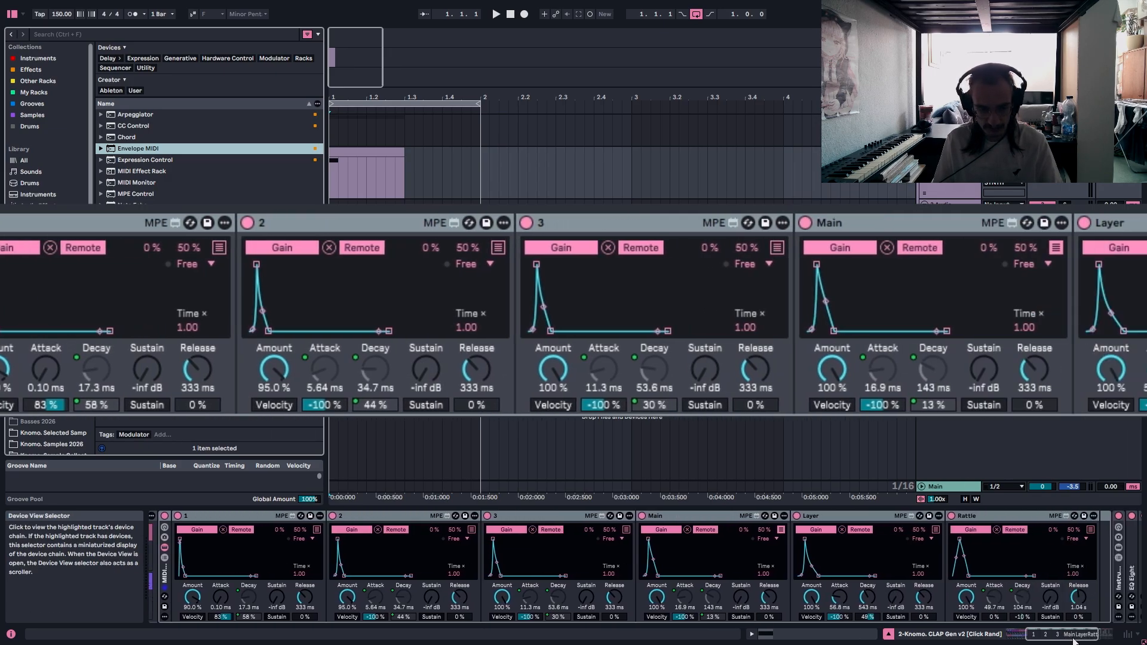
Go through the envelope devices 1 to 3 and Main, followed by the Layer and Rattle envelopes.
{"action": "left_click", "coordinate": [194, 515]}
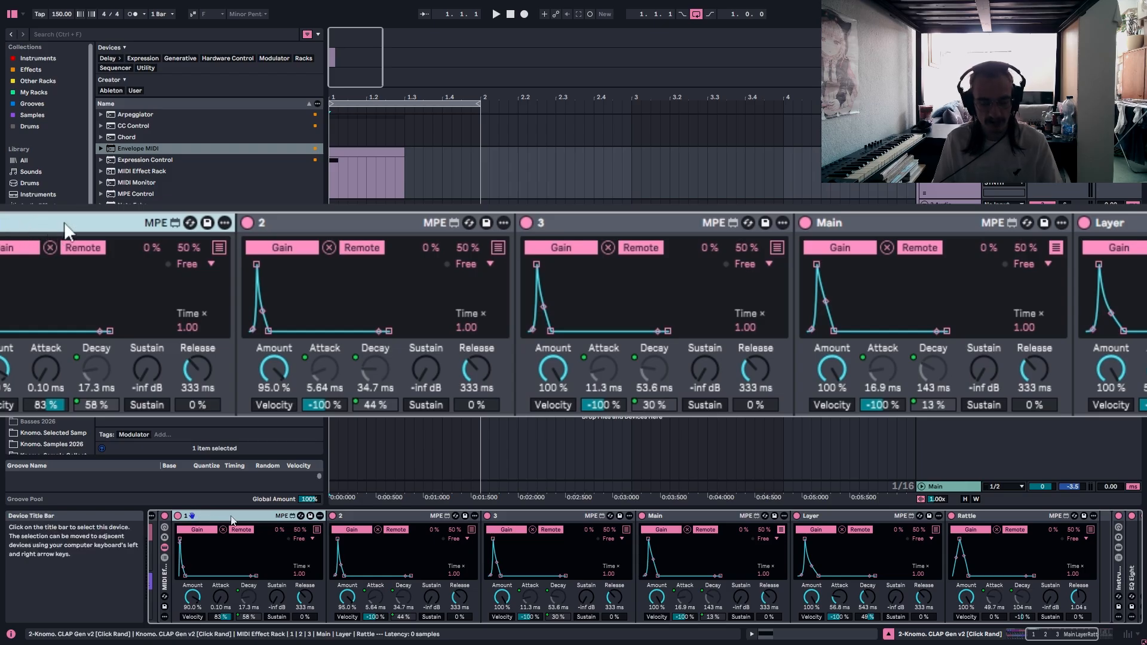
{"action": "left_click", "coordinate": [619, 224], "text": "shift"}
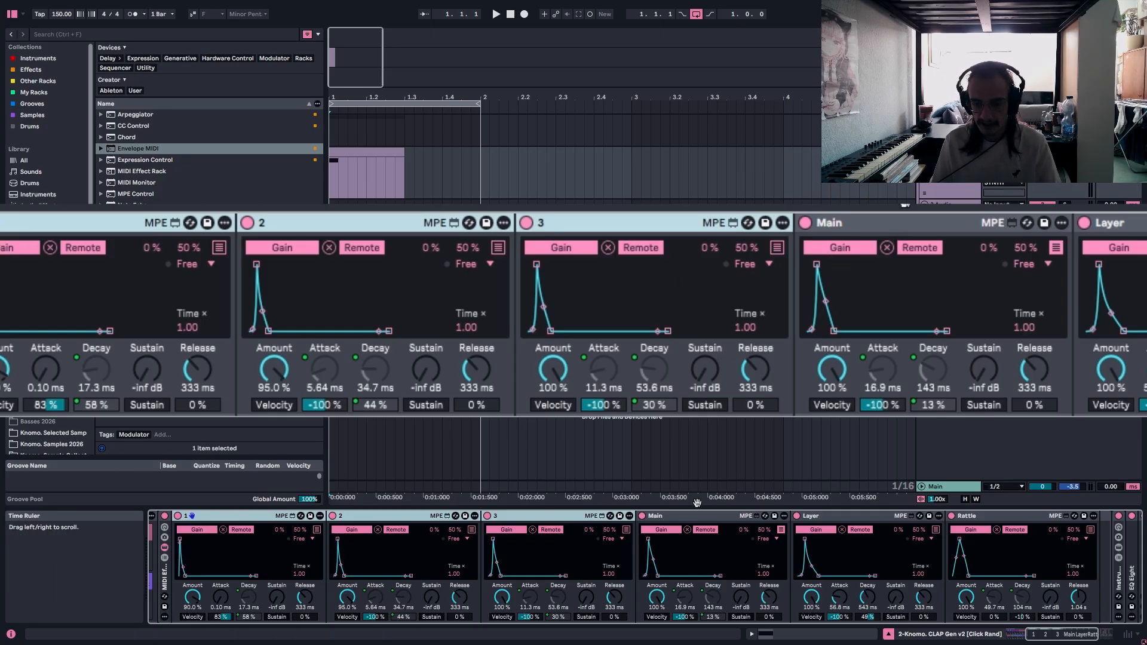
{"action": "left_click", "coordinate": [919, 227]}
{"action": "left_click", "coordinate": [848, 518]}
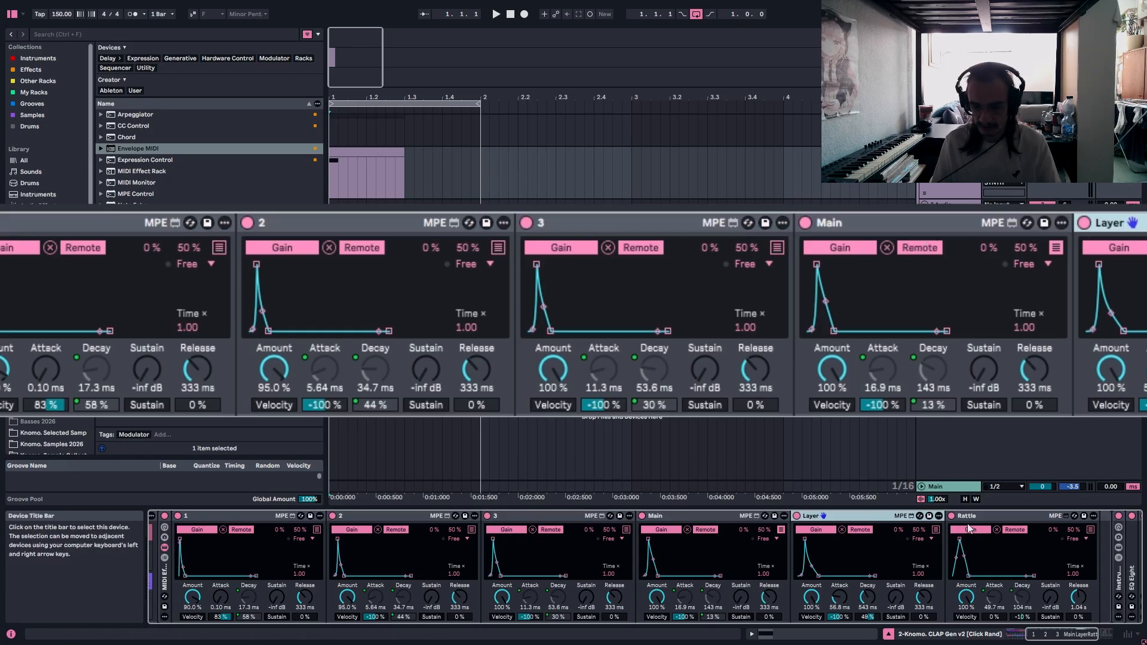
{"action": "key", "text": "Right"}
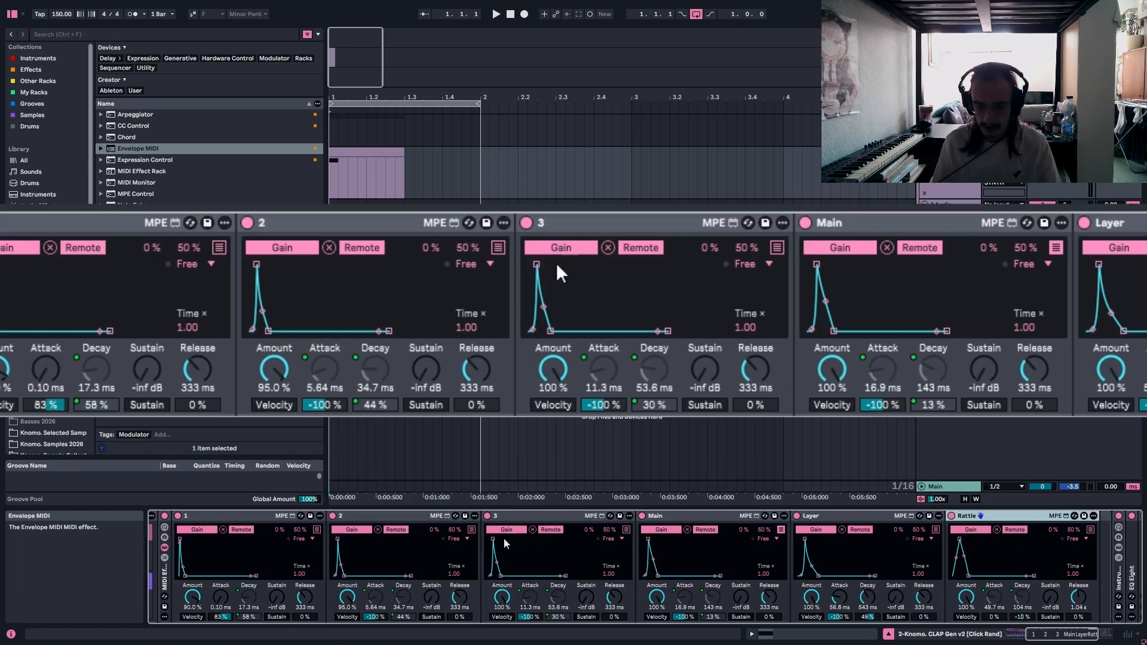
Compare the attack and decay settings of envelopes 1, 2 and 3 with those of Main, Layer and Rattle.
{"action": "left_click", "coordinate": [260, 516]}
{"action": "left_click", "coordinate": [300, 228]}
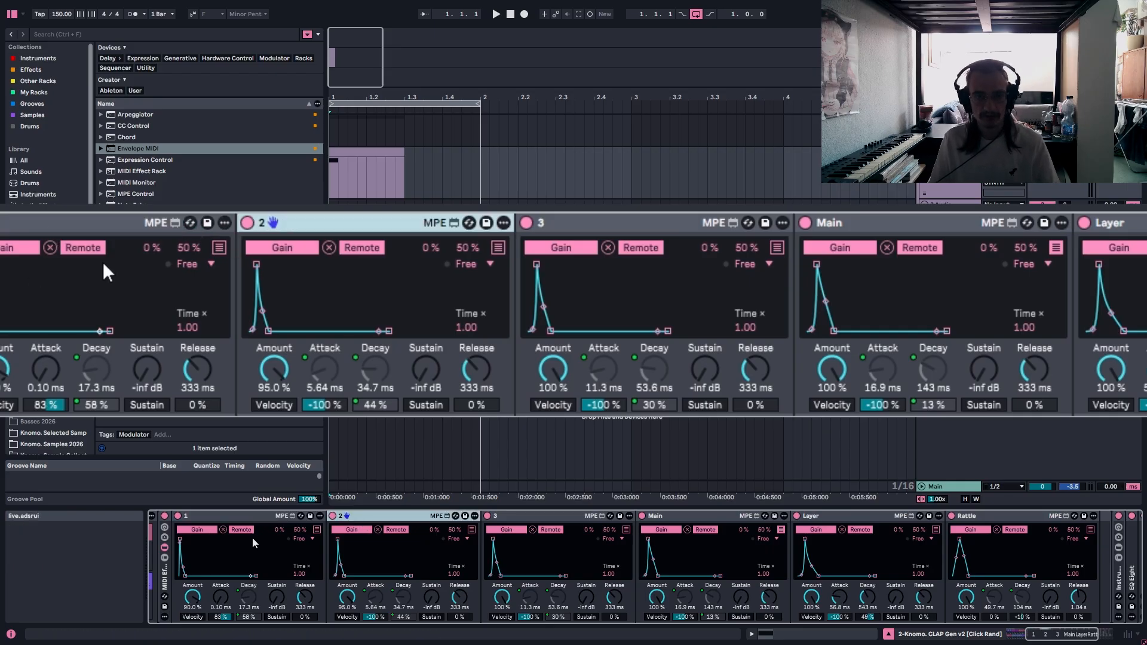
{"action": "left_click", "coordinate": [173, 224]}
{"action": "left_click", "coordinate": [617, 223], "text": "shift"}
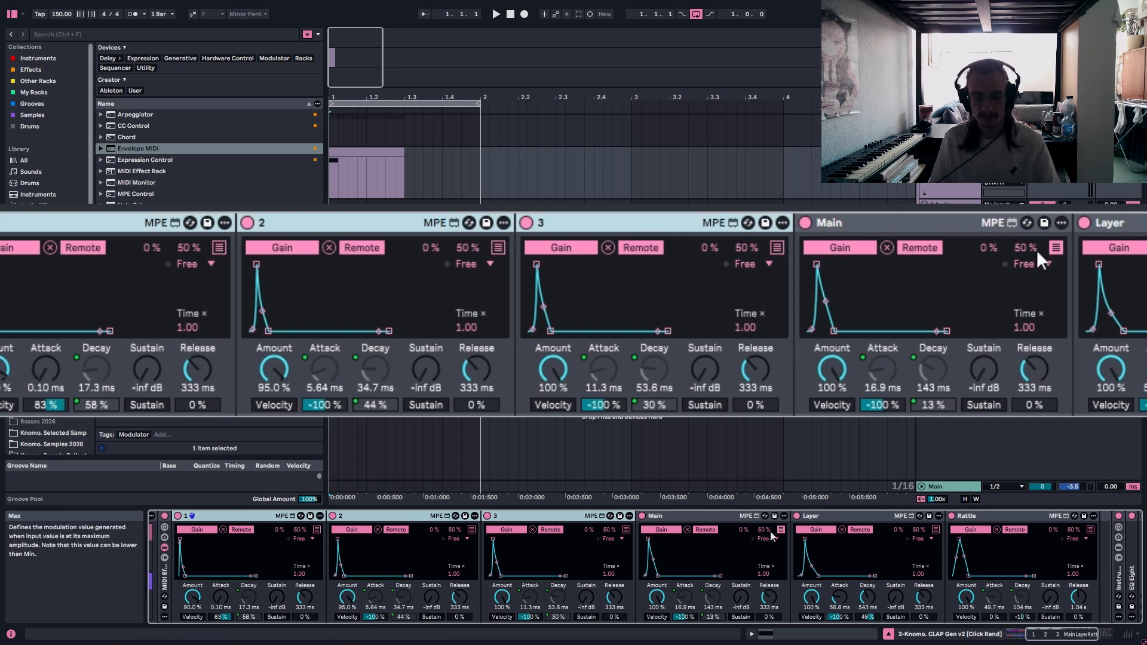
{"action": "left_click", "coordinate": [942, 227]}
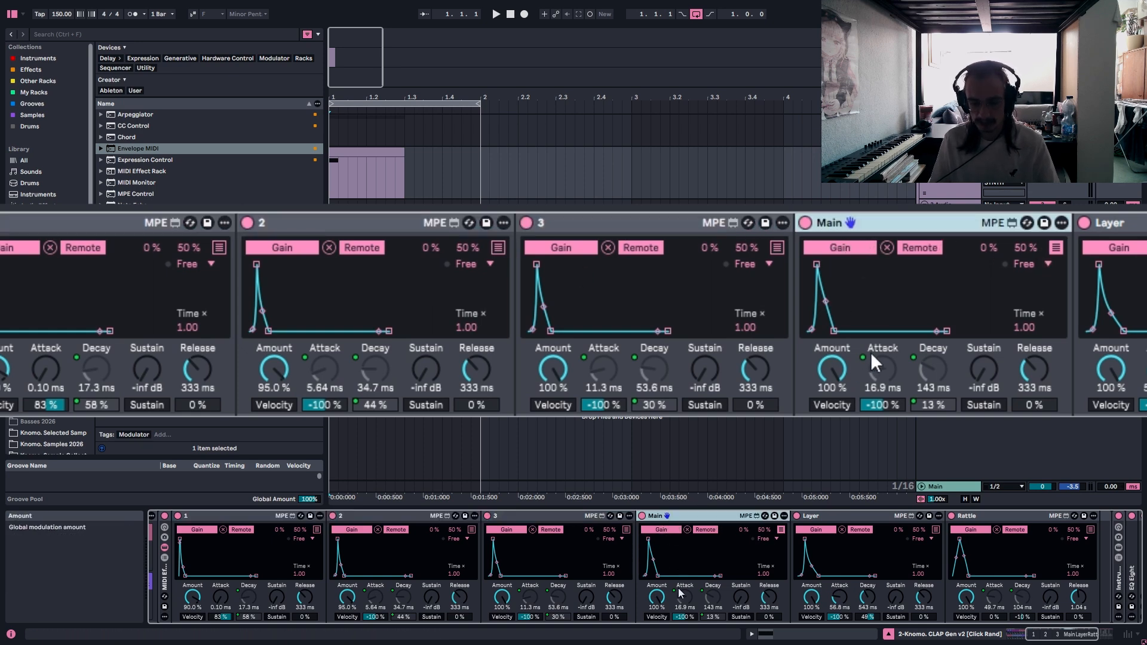
{"action": "key", "text": "Right"}
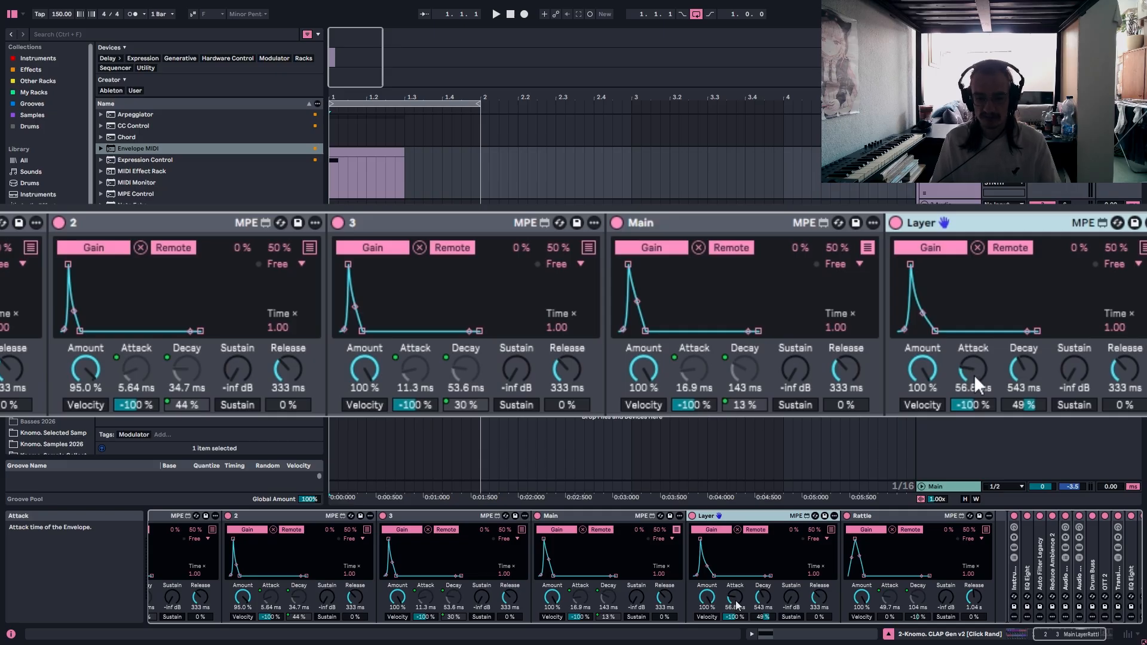
{"action": "left_click", "coordinate": [885, 517]}
Examine envelope 1's multimap parameter assignments, hide them again and fold the MIDI Effect Rack.
{"action": "left_click", "coordinate": [1043, 637]}
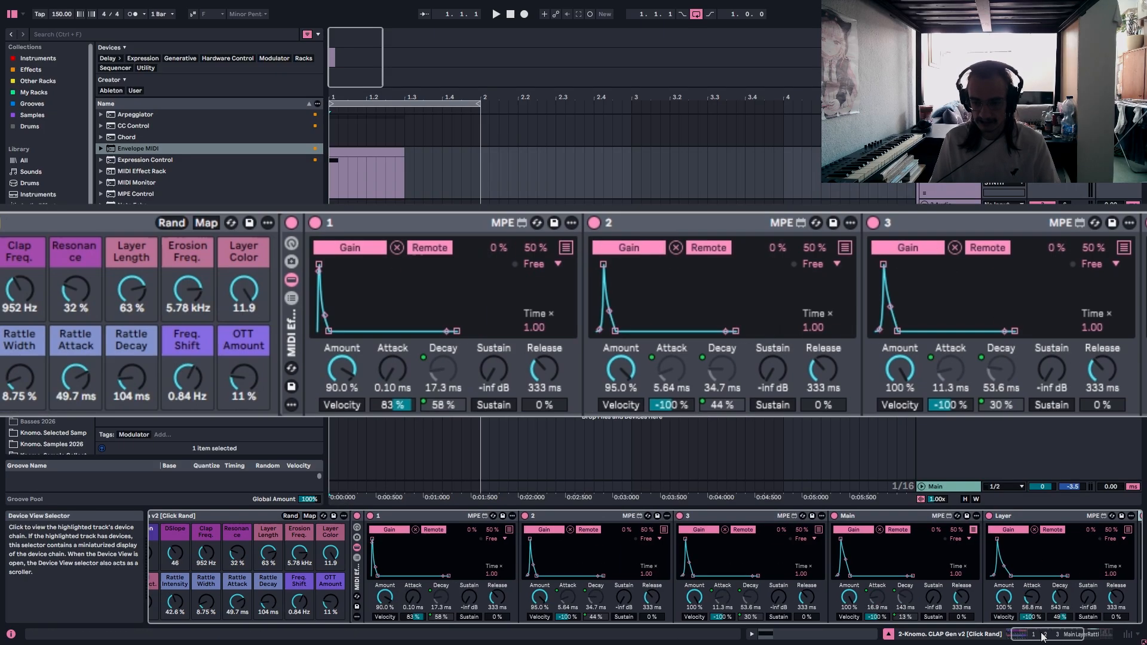
{"action": "scroll", "coordinate": [270, 293], "scroll_direction": "right", "scroll_amount": 5}
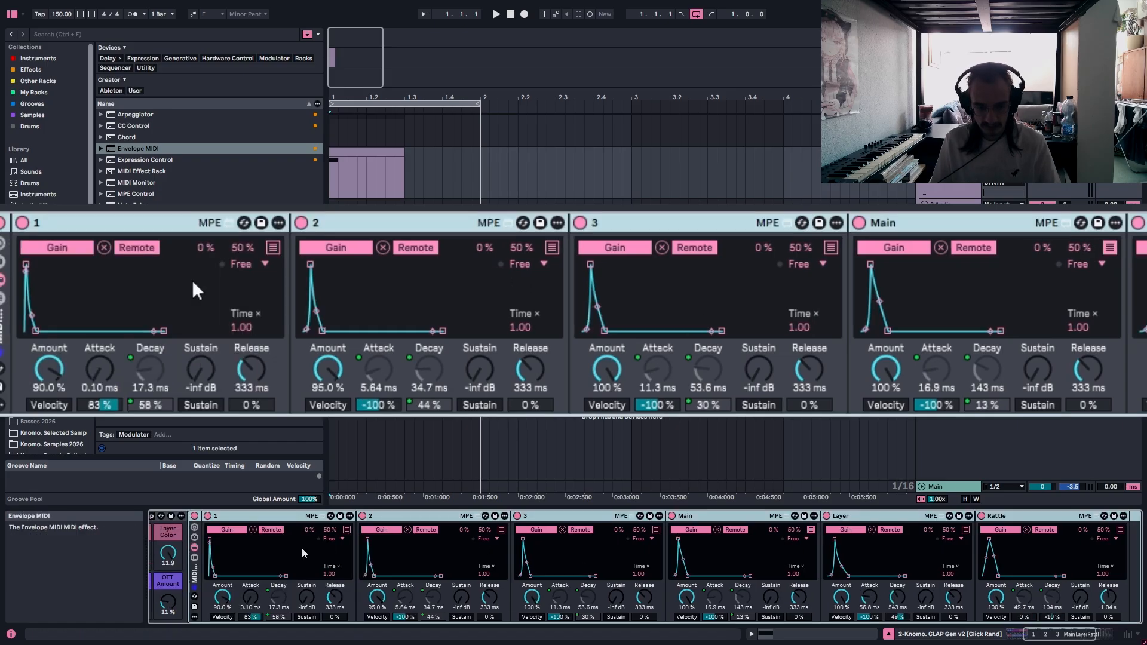
{"action": "left_click", "coordinate": [272, 248]}
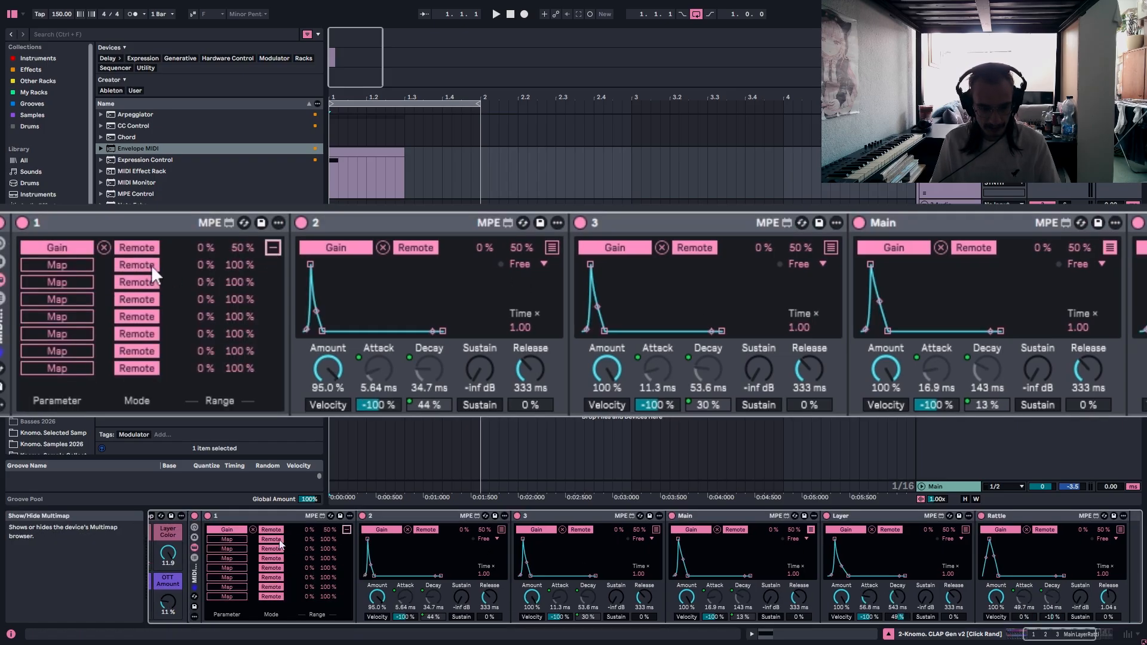
{"action": "left_click", "coordinate": [272, 248]}
{"action": "double_click", "coordinate": [195, 573]}
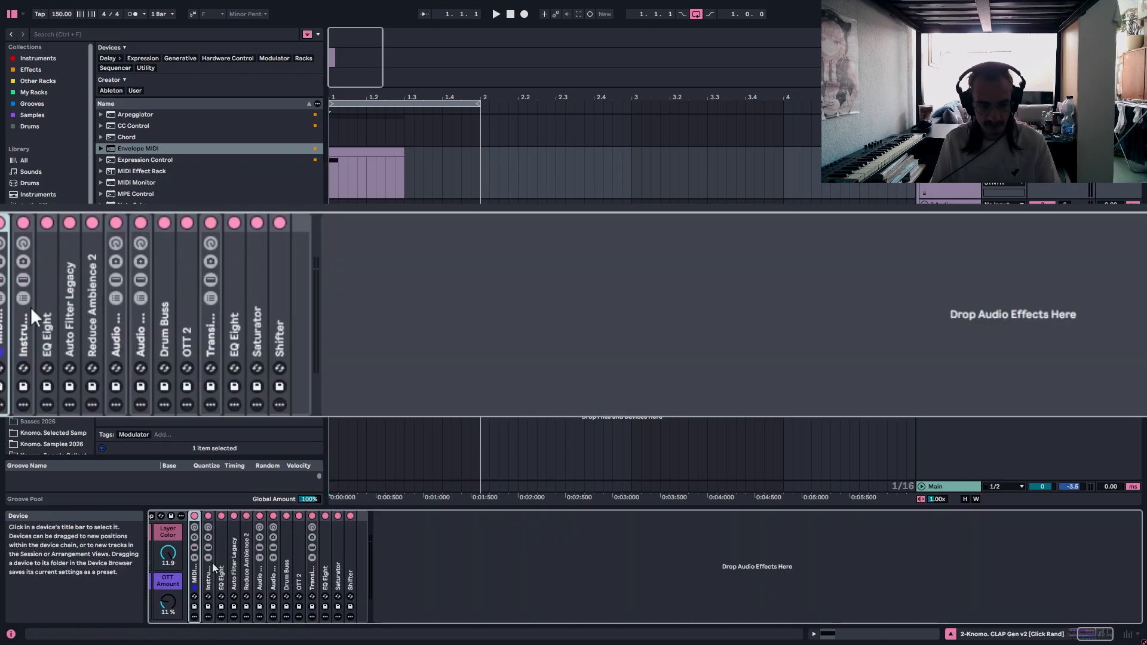
Unfold the Instrument Rack to examine the first Operator chain's oscillator display and the rack's macro mappings.
{"action": "double_click", "coordinate": [211, 562]}
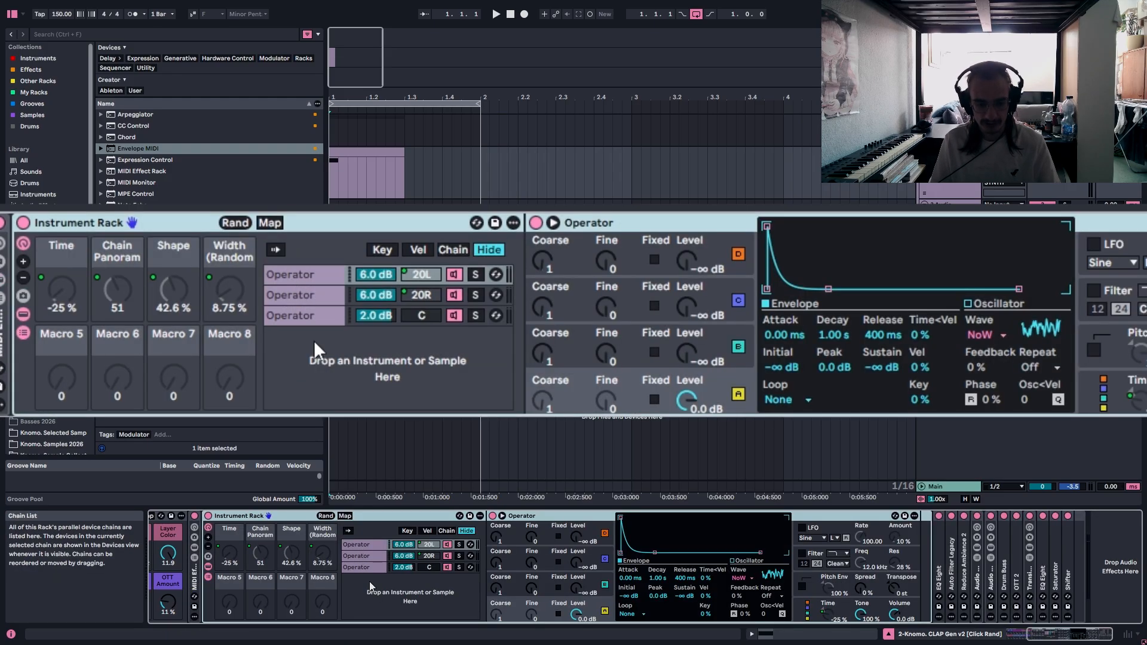
{"action": "left_click", "coordinate": [317, 279]}
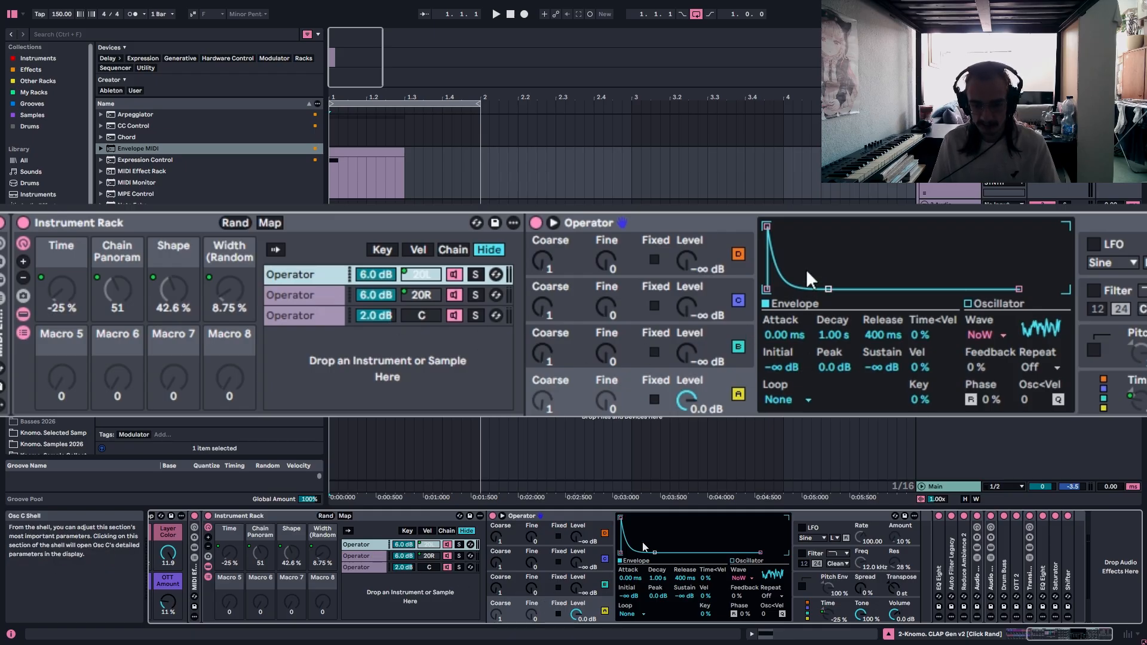
{"action": "left_click", "coordinate": [992, 335]}
{"action": "left_click", "coordinate": [986, 336]}
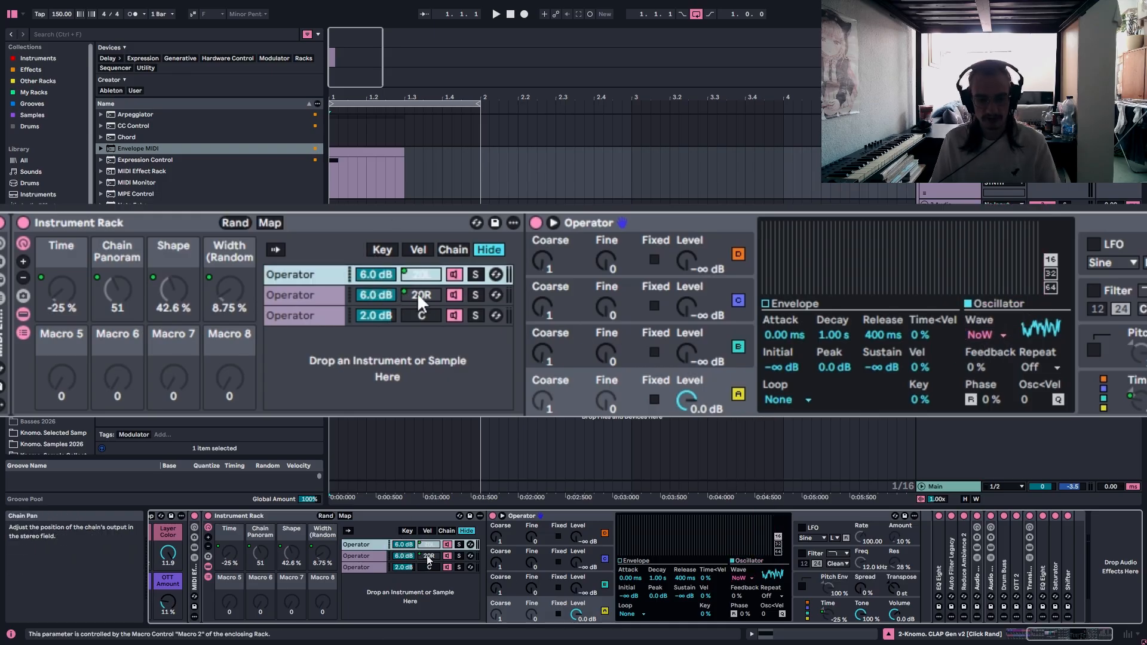
{"action": "left_click", "coordinate": [267, 223]}
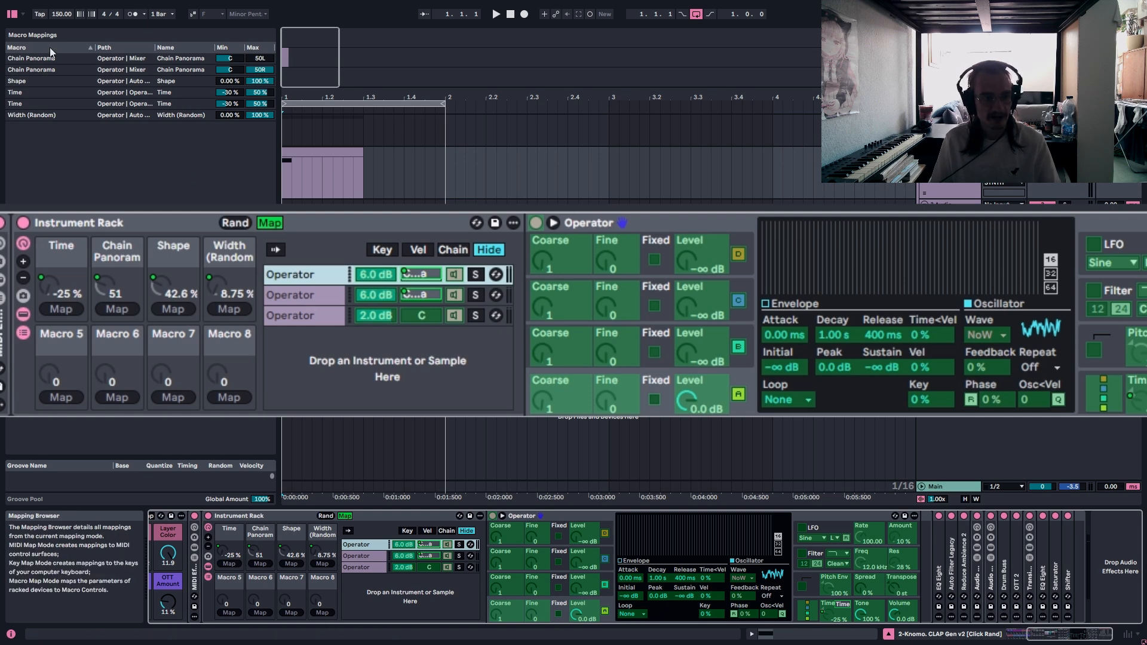
{"action": "left_click", "coordinate": [267, 222]}
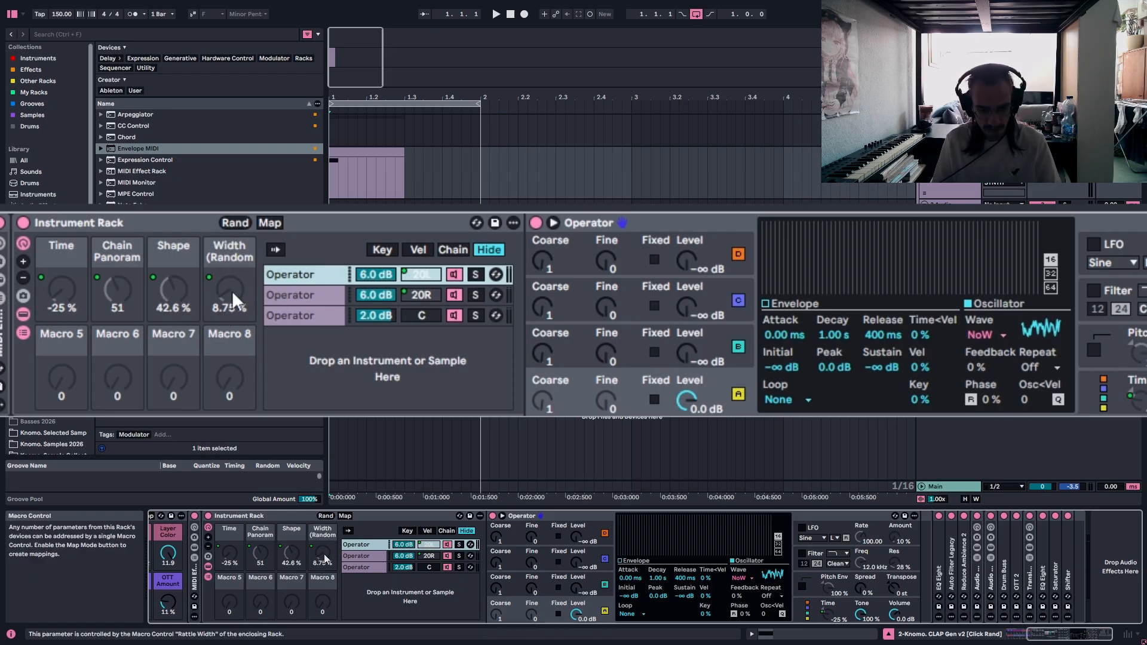
Select and solo the third, centred Operator chain and play the clip to hear it alone.
{"action": "left_click", "coordinate": [296, 316]}
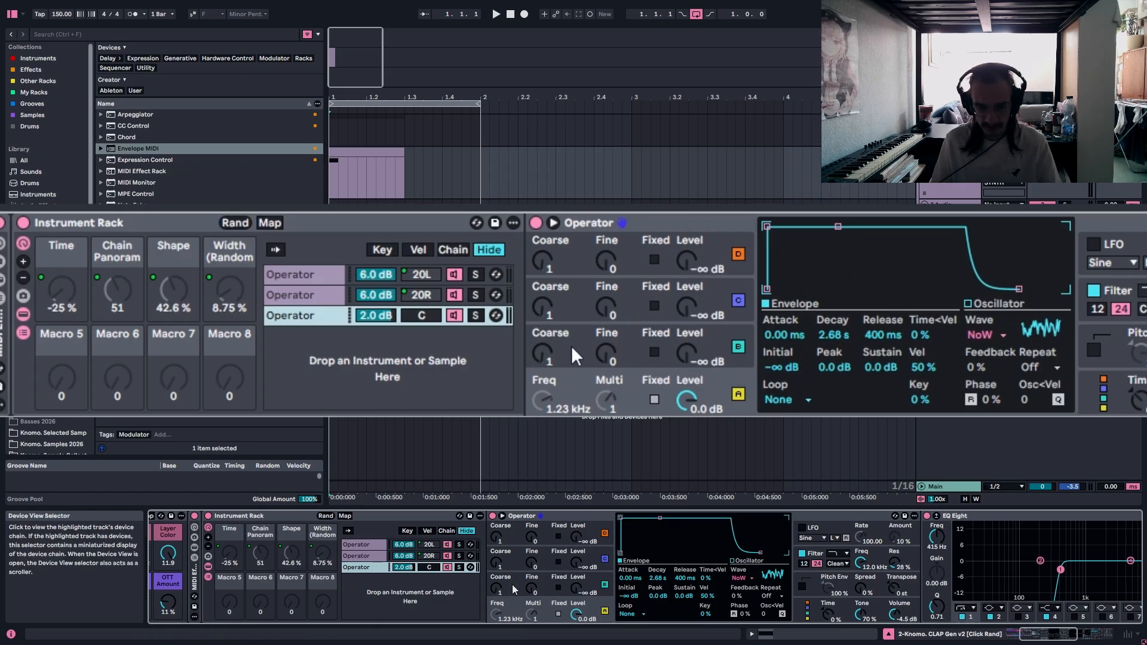
{"action": "left_click", "coordinate": [474, 316]}
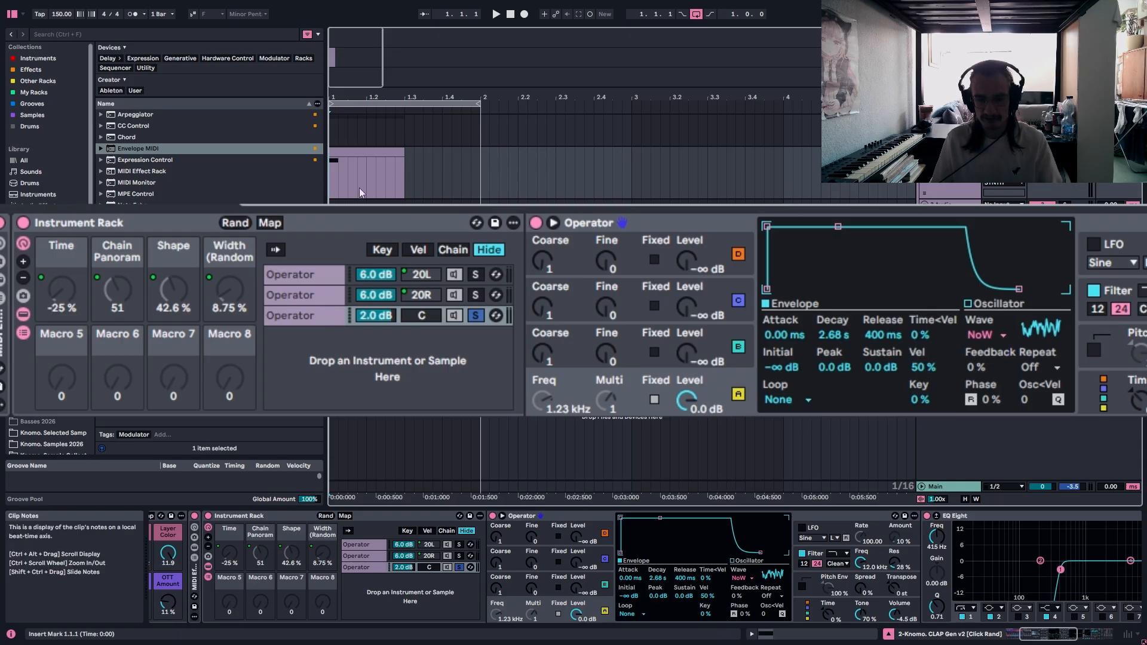
{"action": "key", "text": "space"}
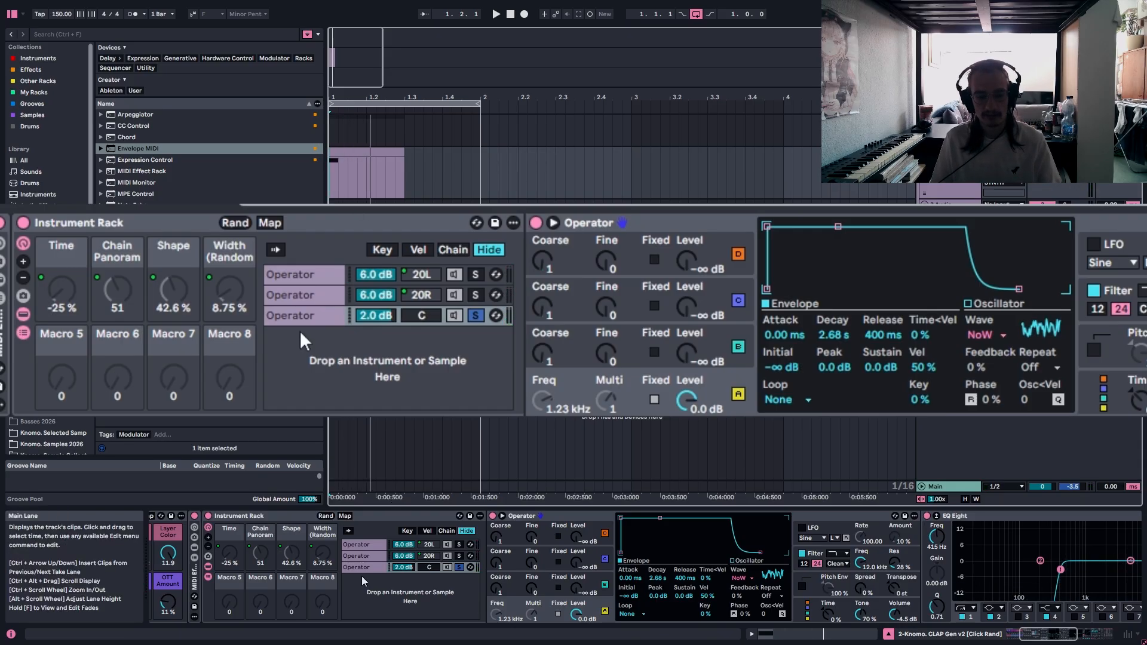
Solo the 20L and 20R Operator chains in place of the centred one and play the clip.
{"action": "left_click", "coordinate": [475, 274]}
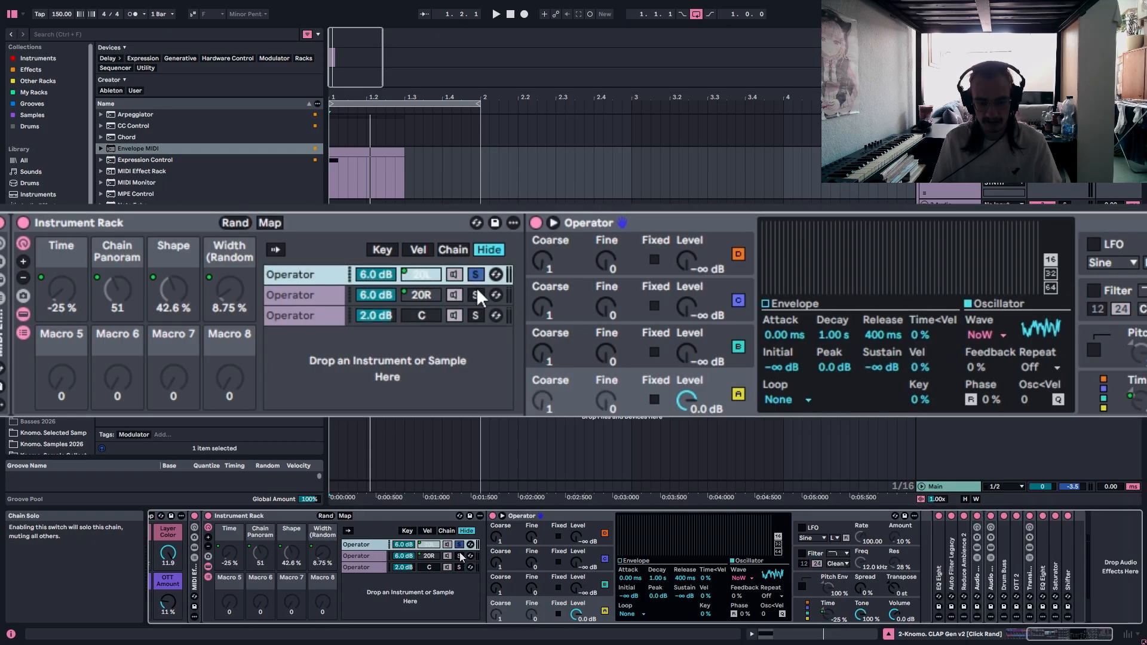
{"action": "left_click", "coordinate": [475, 293], "text": "ctrl"}
{"action": "key", "text": "space"}
{"action": "key", "text": "space"}
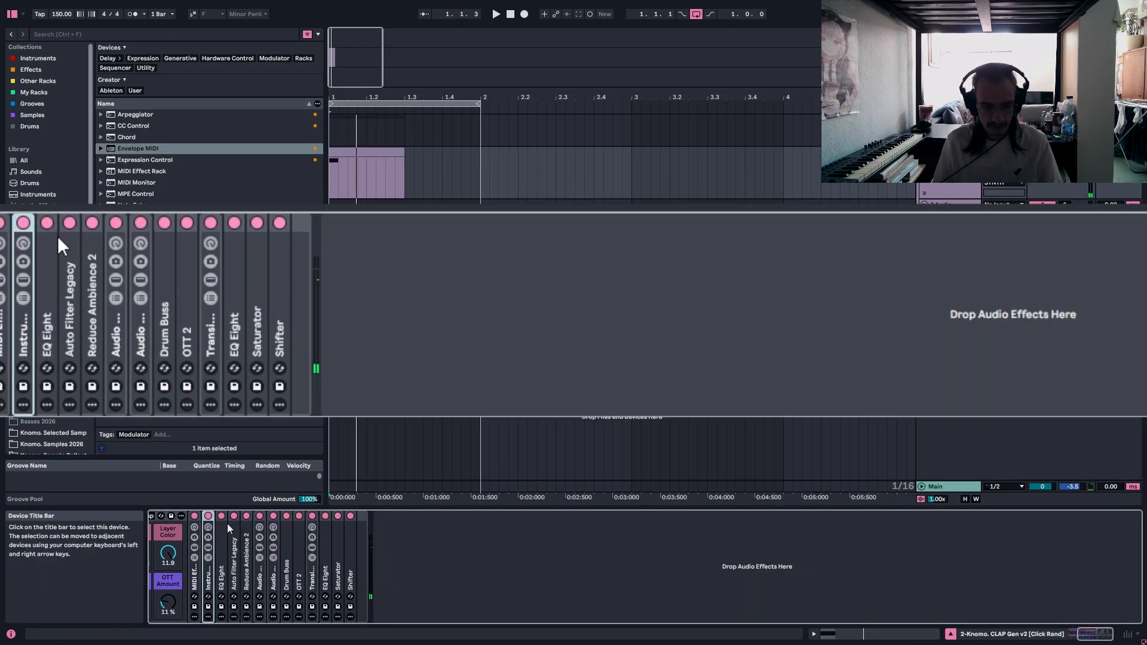
Deactivate every device behind the folded Instrument Rack, from the first EQ Eight through to Shifter.
{"action": "left_click", "coordinate": [221, 517]}
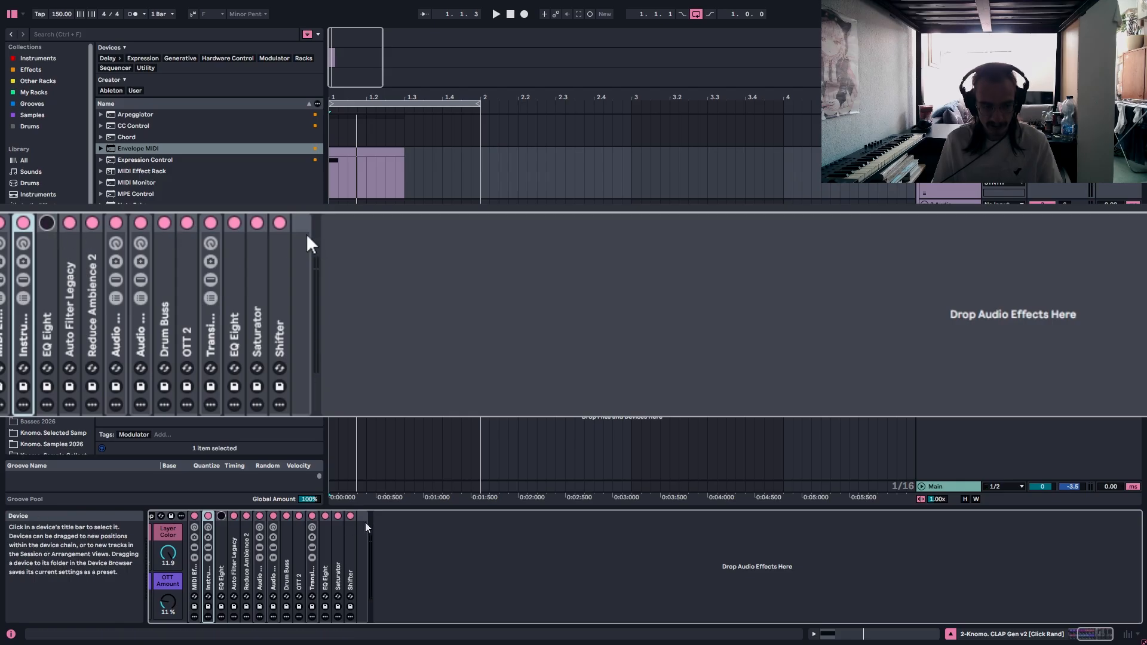
{"action": "left_click", "coordinate": [351, 516]}
{"action": "left_click", "coordinate": [92, 222]}
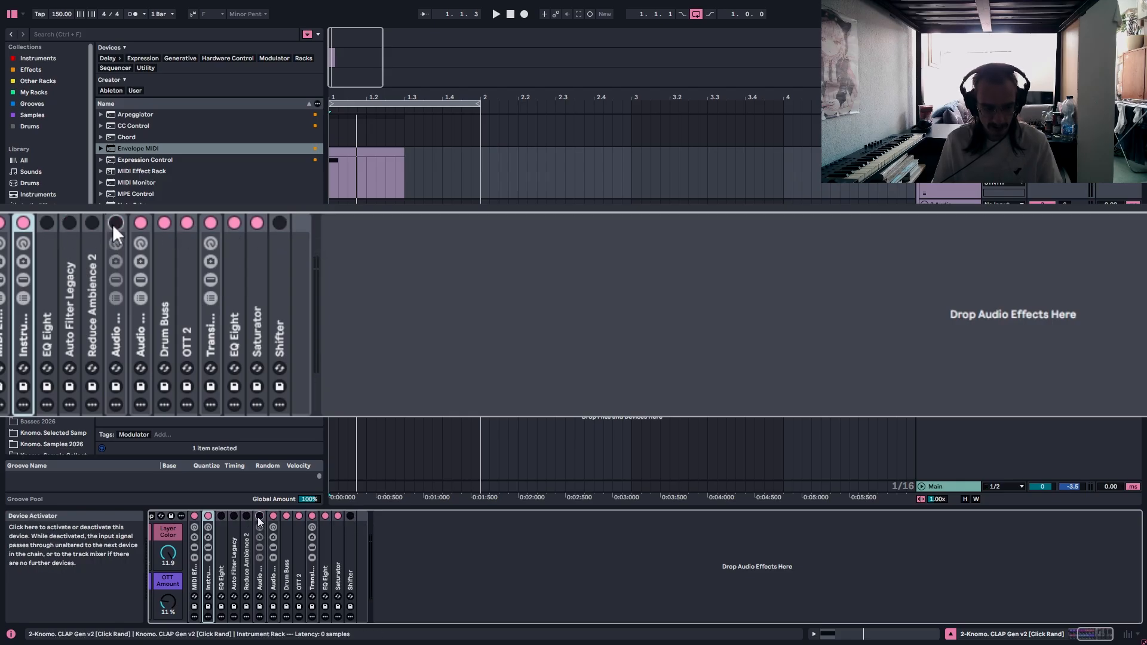
{"action": "left_click", "coordinate": [115, 223]}
{"action": "left_click", "coordinate": [140, 222]}
{"action": "left_click", "coordinate": [164, 223]}
{"action": "left_click", "coordinate": [187, 222]}
{"action": "left_click", "coordinate": [210, 222]}
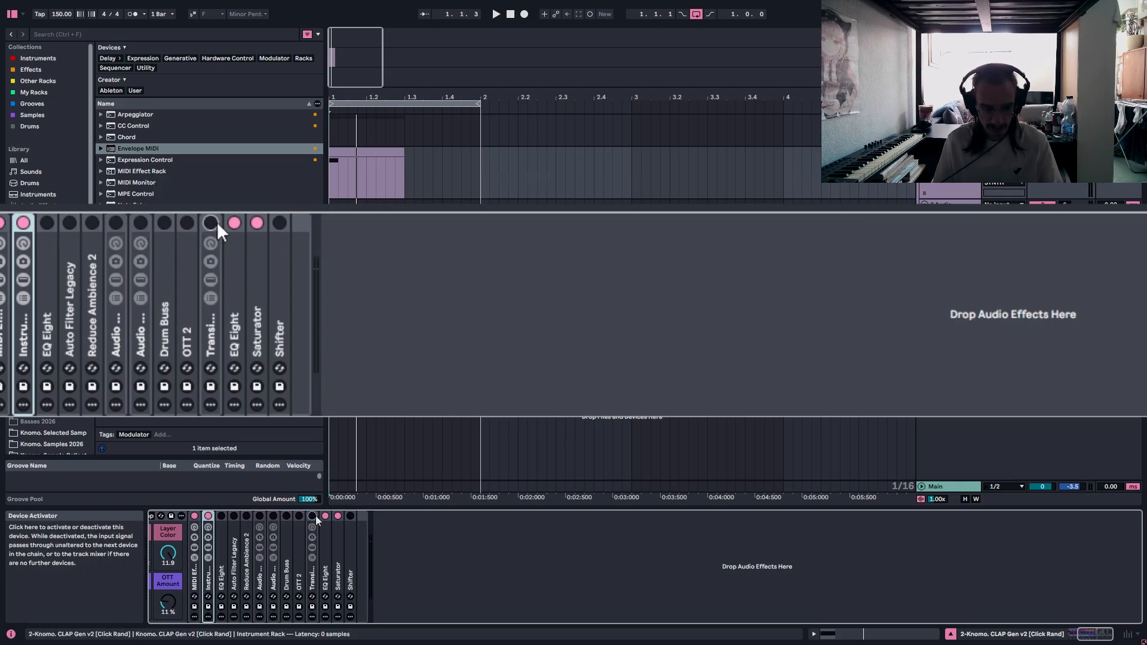
{"action": "left_click", "coordinate": [264, 229]}
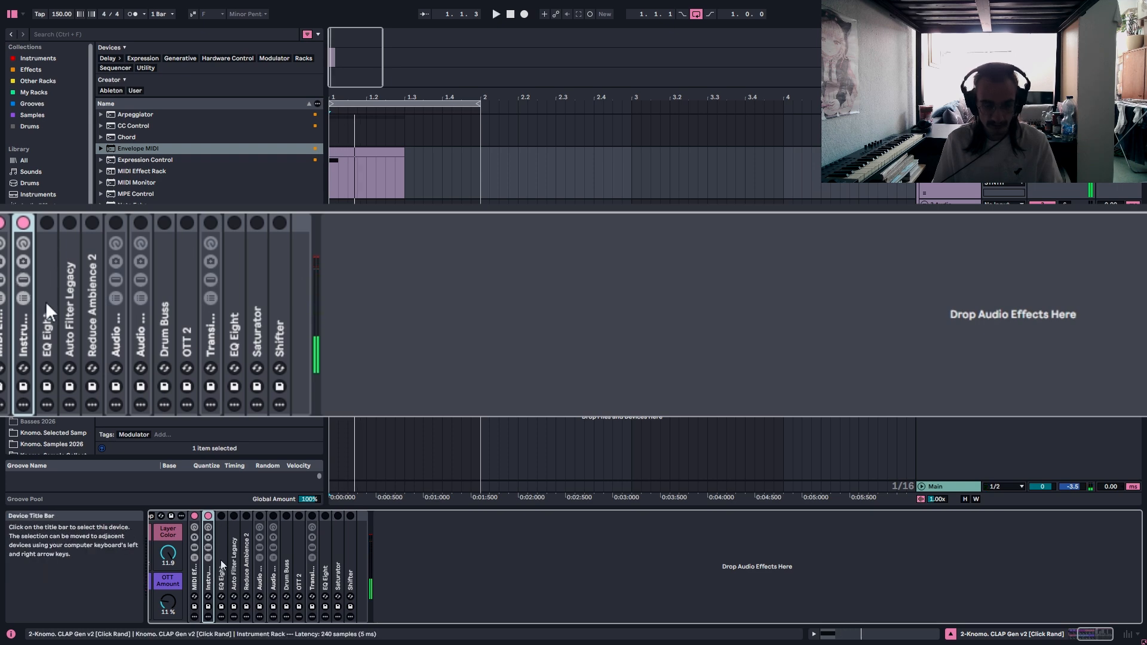
Reactivate the first EQ Eight, examine its low-cut curve and filter bands, and fold it again.
{"action": "left_click", "coordinate": [328, 174]}
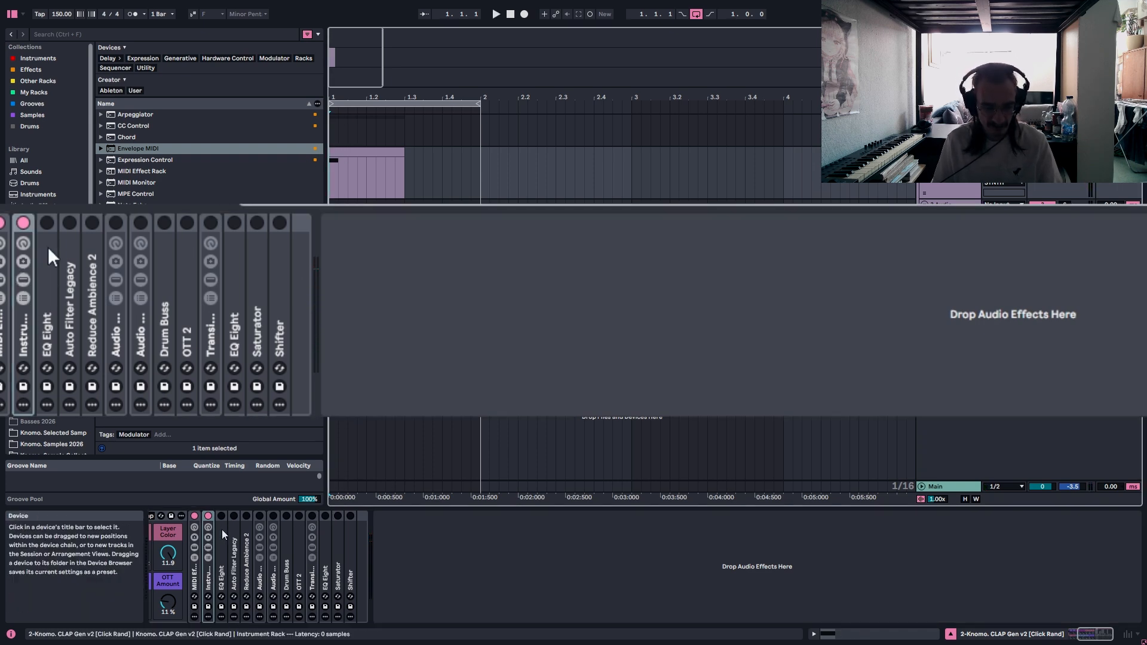
{"action": "double_click", "coordinate": [48, 315]}
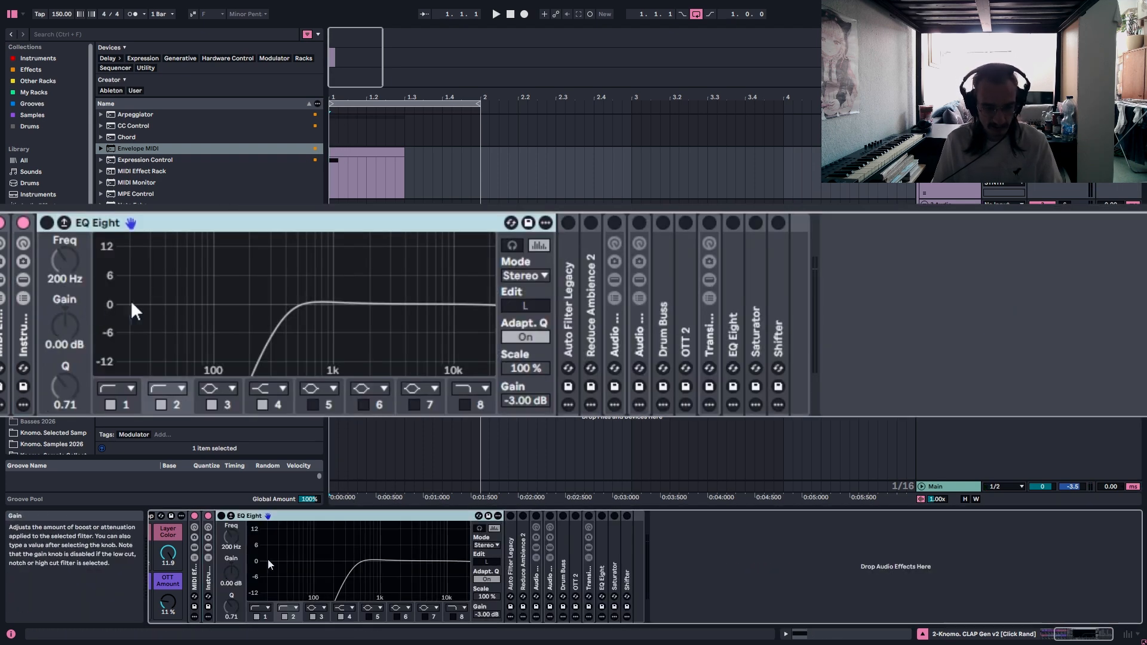
{"action": "left_click", "coordinate": [44, 224]}
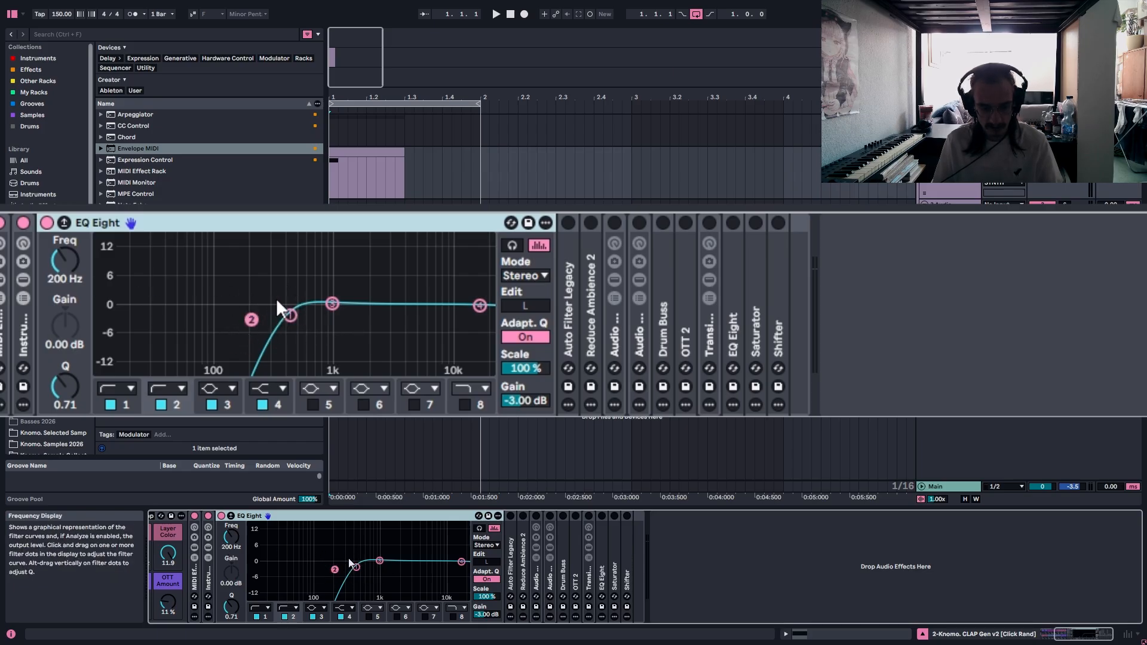
{"action": "left_click", "coordinate": [333, 305]}
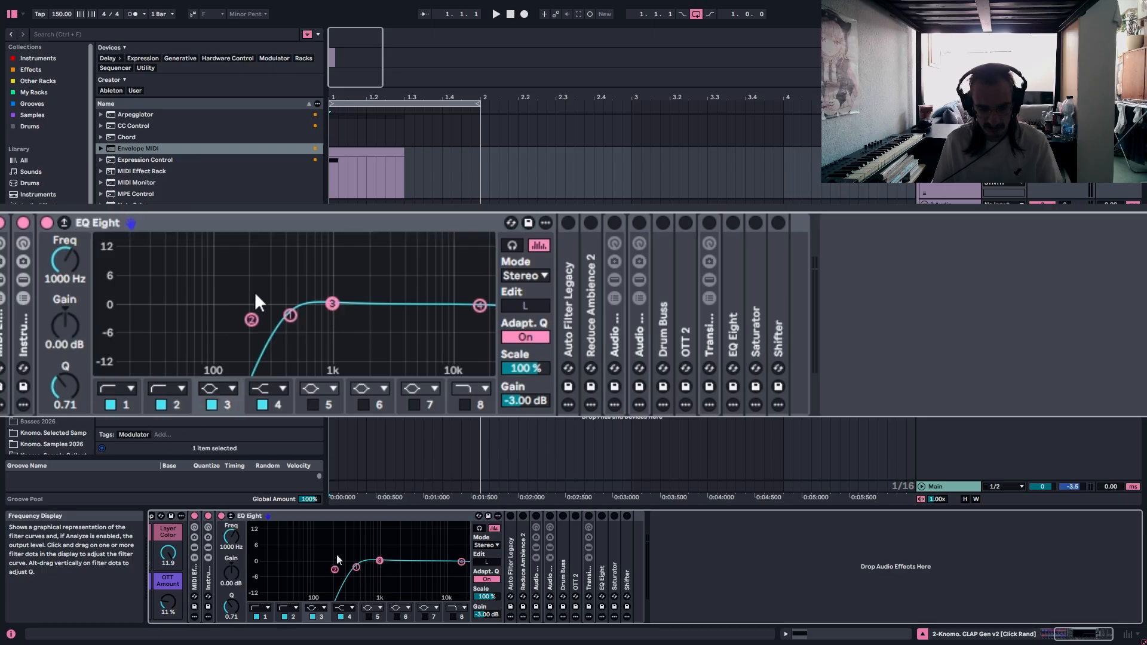
{"action": "double_click", "coordinate": [196, 222]}
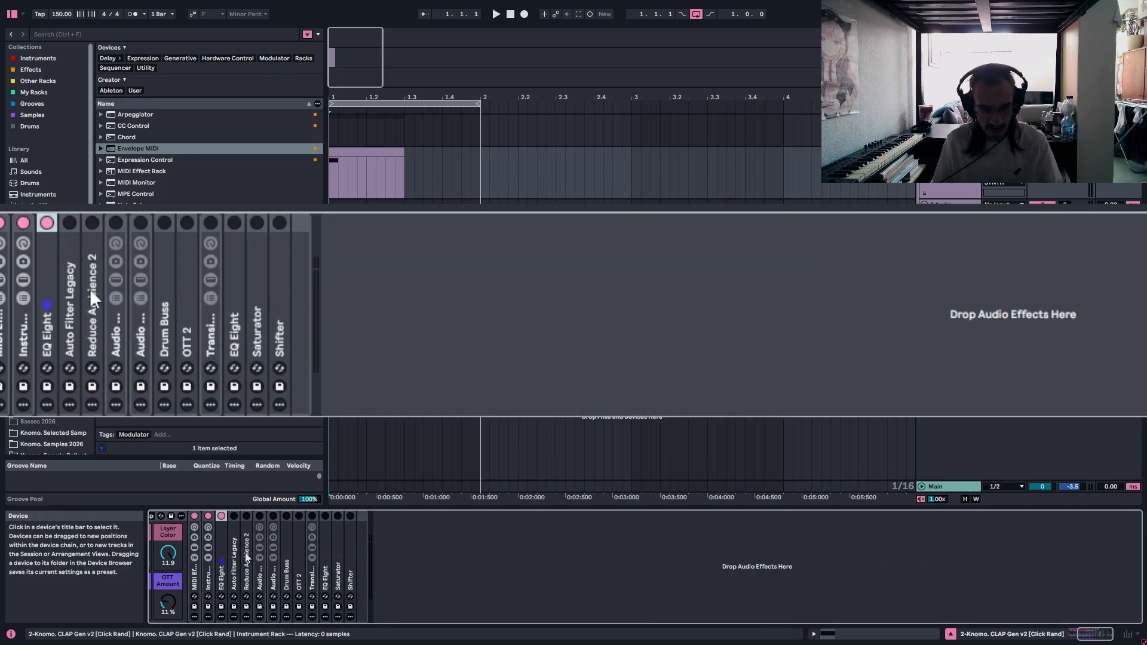
Unfold and reactivate Auto Filter Legacy, and play the clip through its band-pass filter.
{"action": "double_click", "coordinate": [83, 269]}
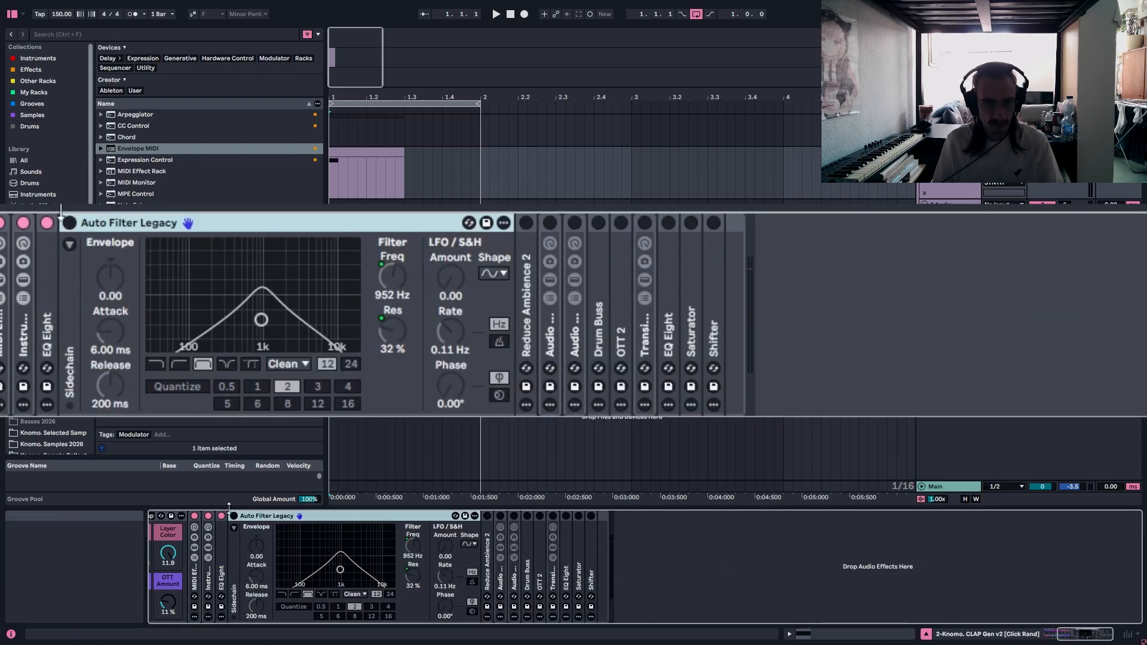
{"action": "left_click", "coordinate": [68, 222]}
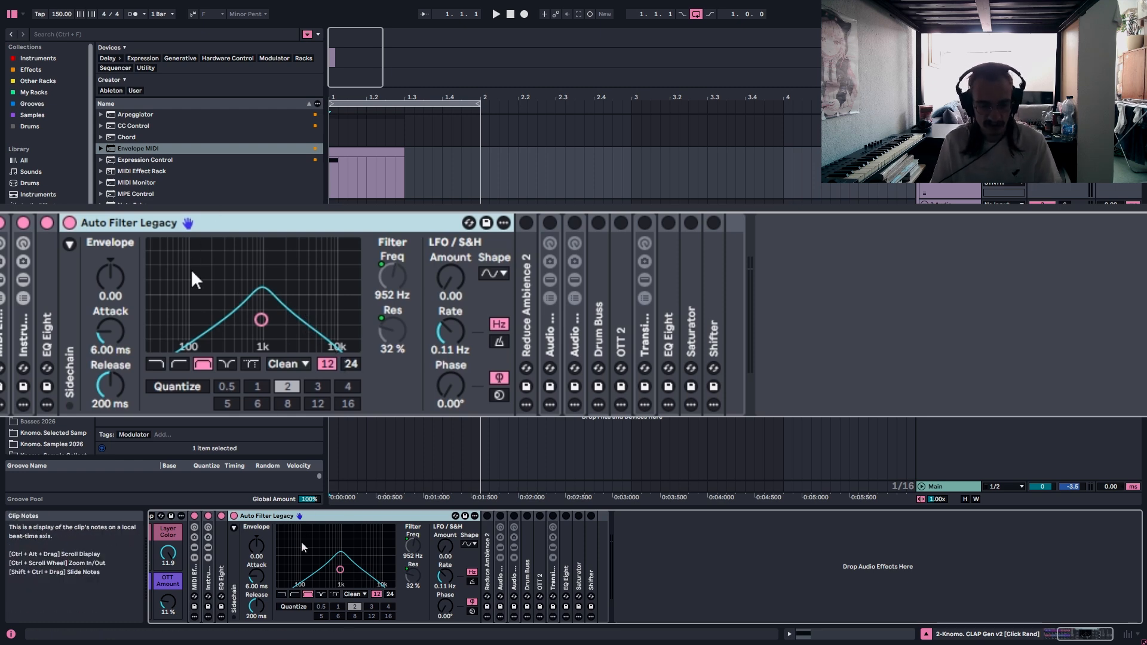
{"action": "key", "text": "space"}
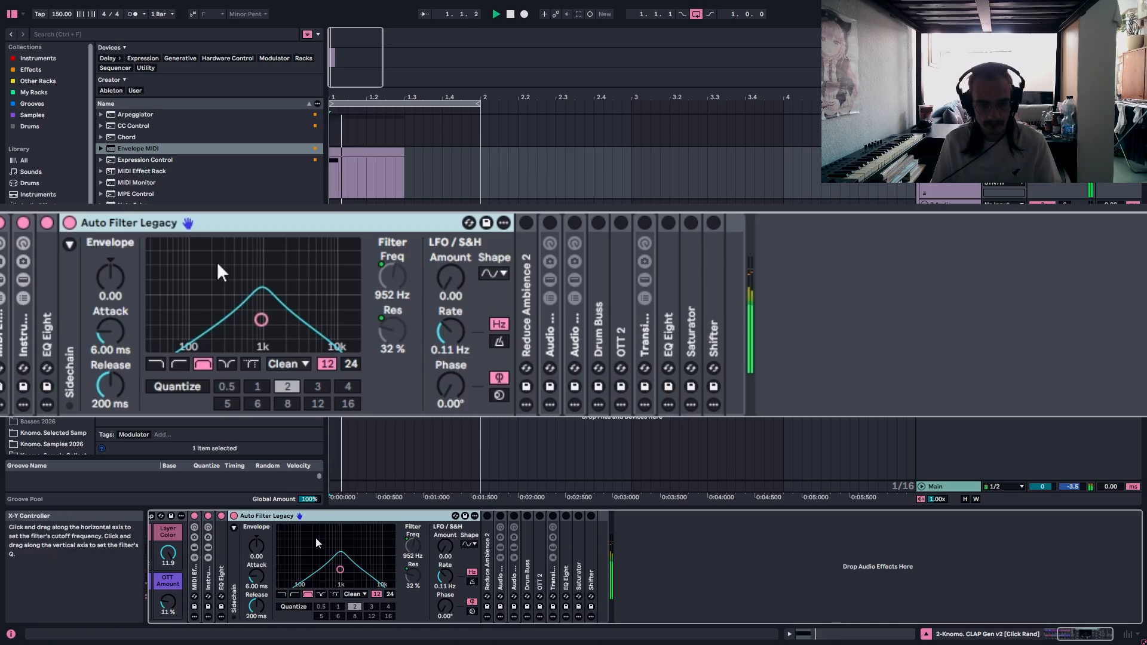
Fold Auto Filter Legacy, unfold and reactivate Reduce Ambience 2, and play the clip through it before folding it.
{"action": "double_click", "coordinate": [109, 221]}
{"action": "double_click", "coordinate": [90, 310]}
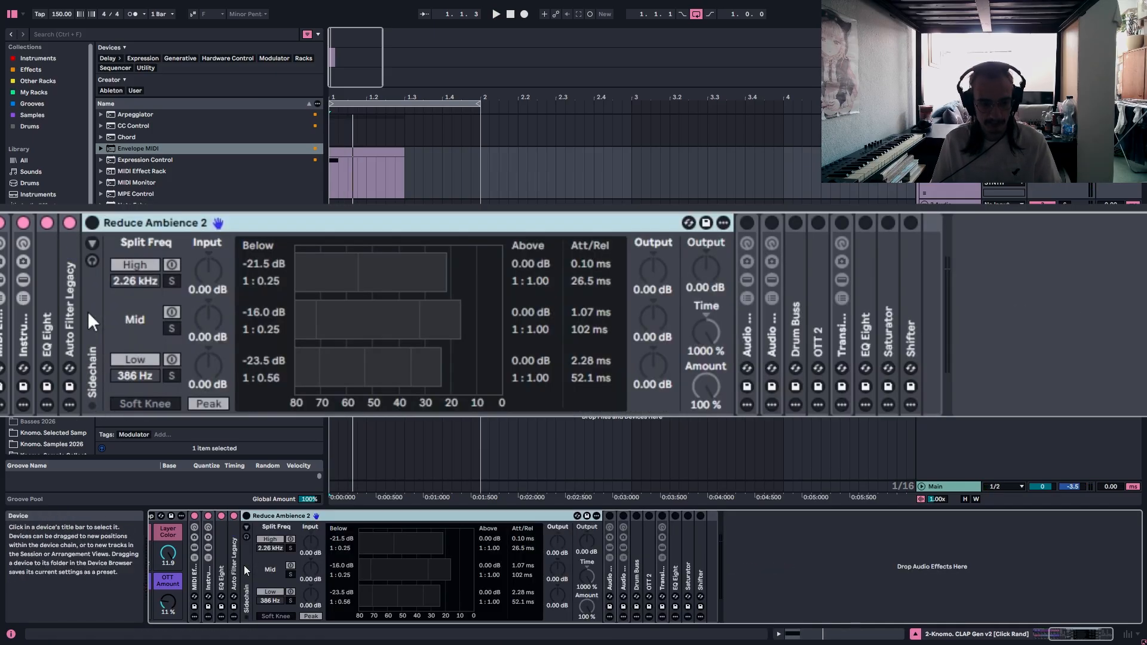
{"action": "left_click", "coordinate": [93, 223]}
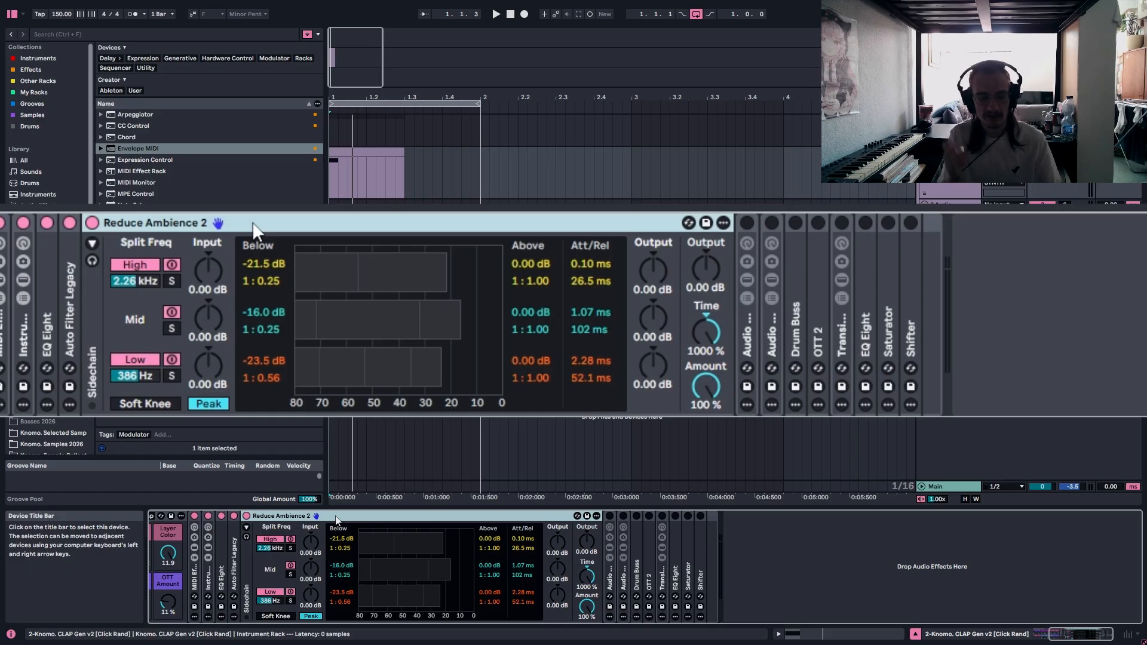
{"action": "key", "text": "space"}
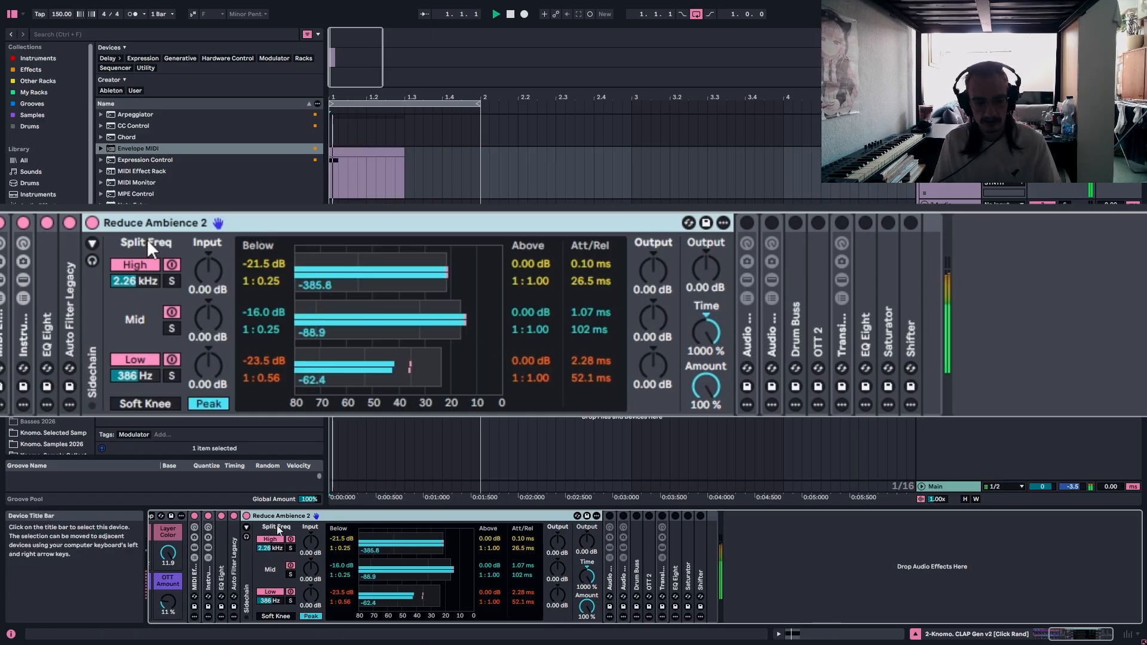
{"action": "double_click", "coordinate": [170, 223]}
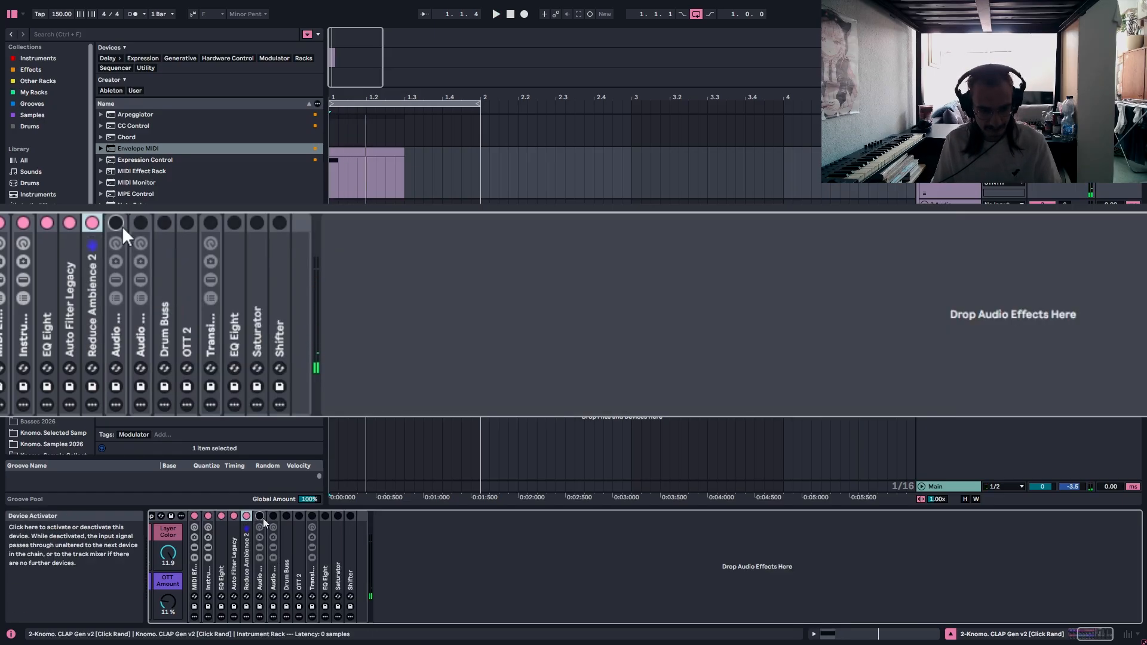
Reactivate and unfold the first Audio Effect Rack, and check the envelopes in the folded MIDI Effect Rack that drive it.
{"action": "double_click", "coordinate": [123, 326]}
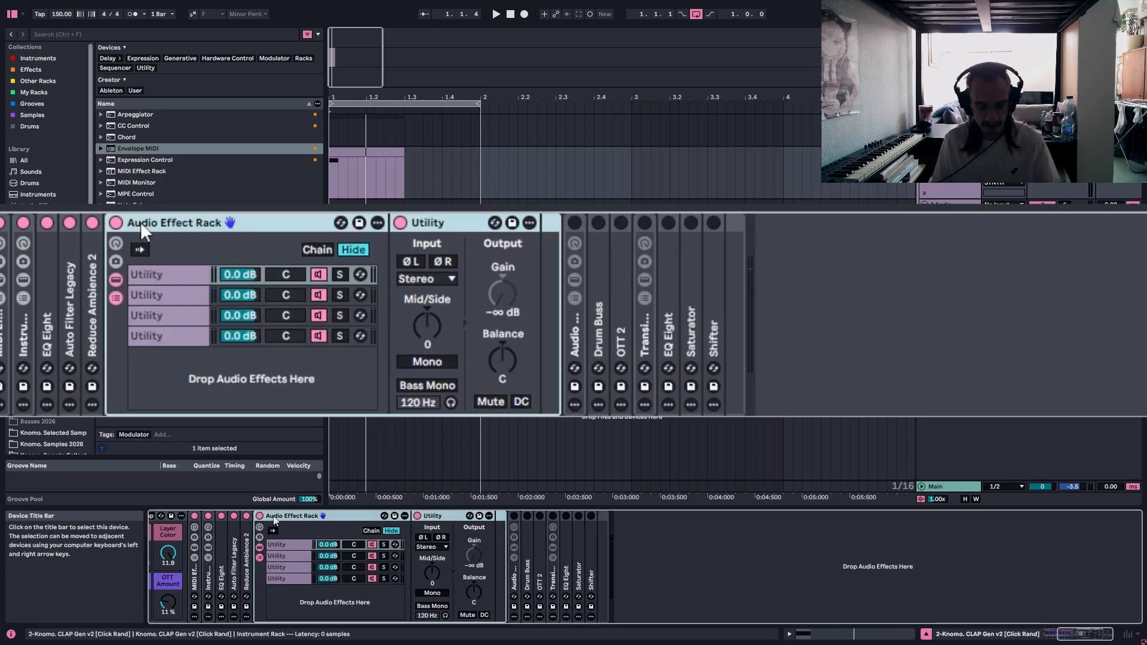
{"action": "left_click_drag", "start_coordinate": [1087, 635], "coordinate": [1078, 635]}
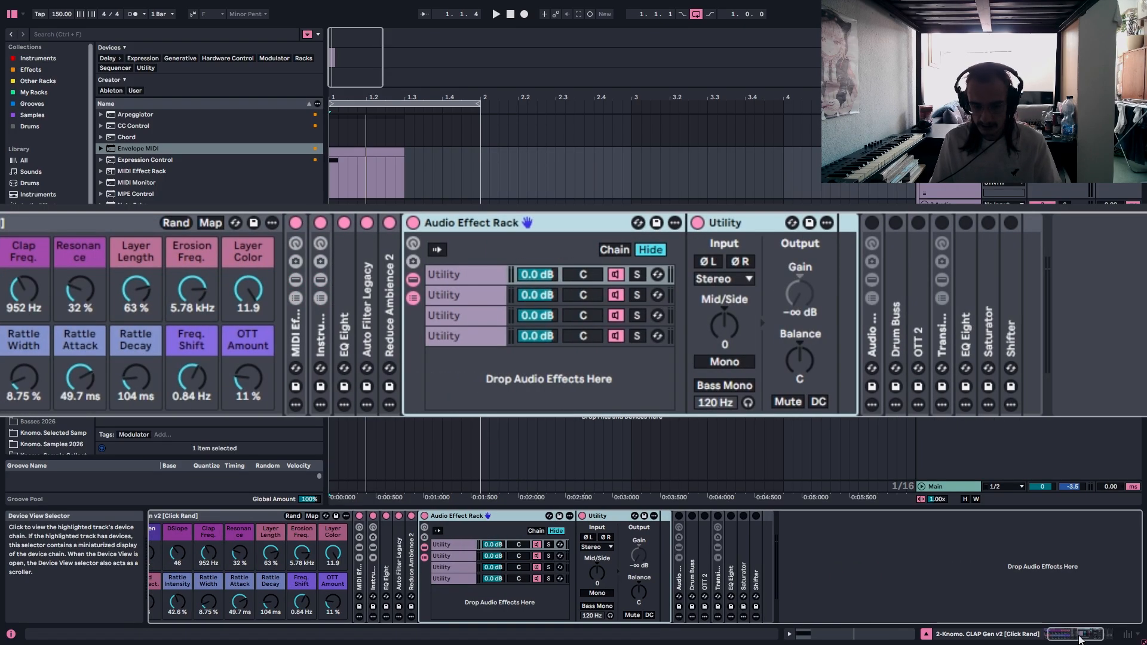
{"action": "left_click", "coordinate": [363, 583]}
{"action": "double_click", "coordinate": [361, 583]}
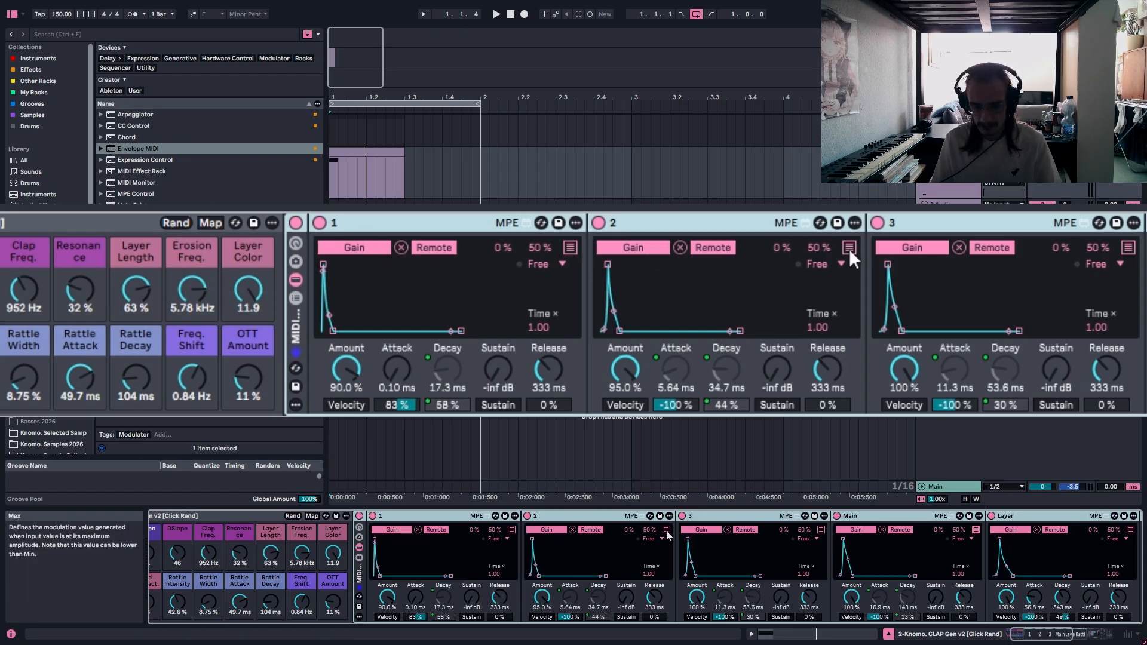
{"action": "double_click", "coordinate": [293, 325]}
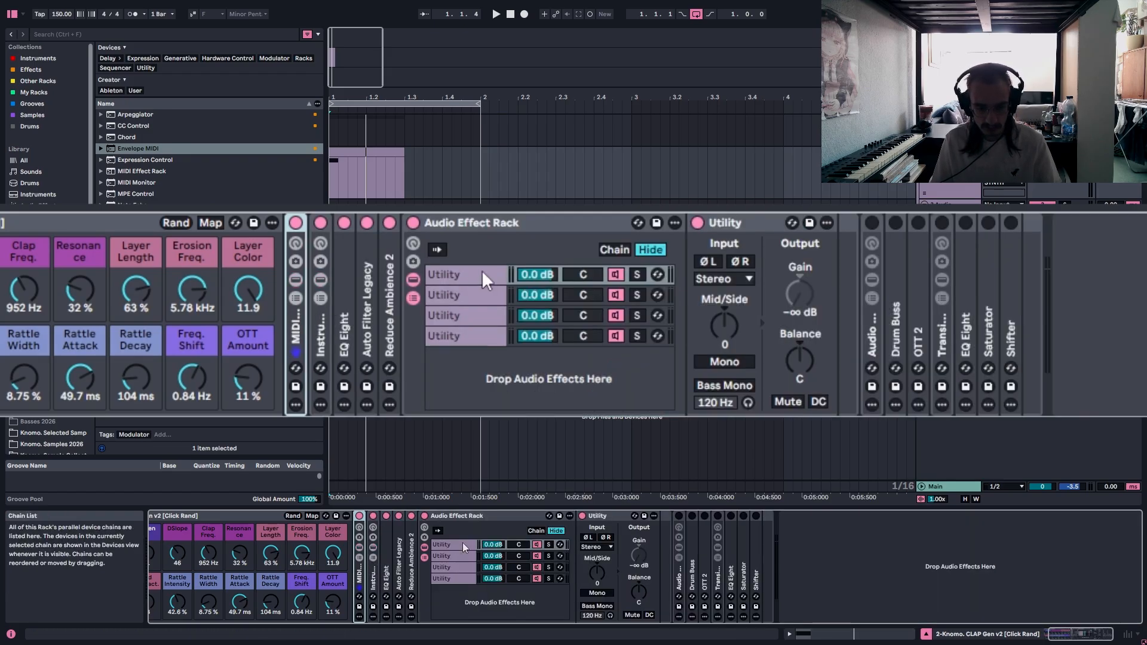
Step through the four Utility chains of the Audio Effect Rack to inspect the Utility device in each.
{"action": "left_click", "coordinate": [482, 270]}
{"action": "left_click", "coordinate": [470, 292]}
{"action": "left_click", "coordinate": [467, 314]}
{"action": "left_click", "coordinate": [464, 337]}
{"action": "left_click", "coordinate": [466, 308]}
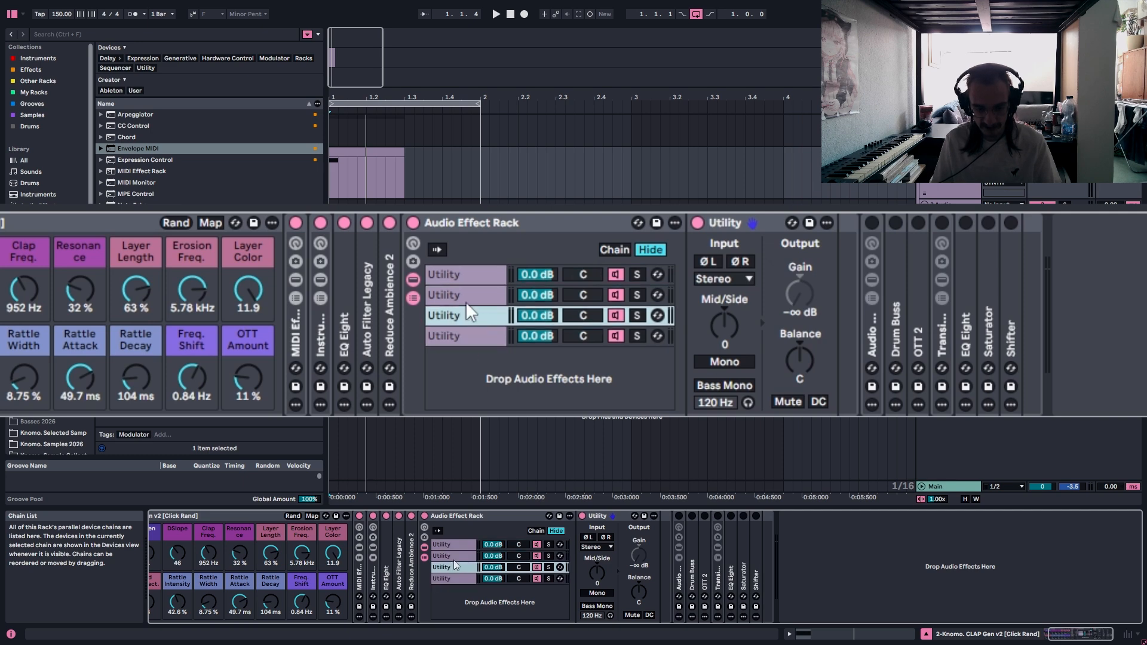
{"action": "left_click", "coordinate": [475, 278]}
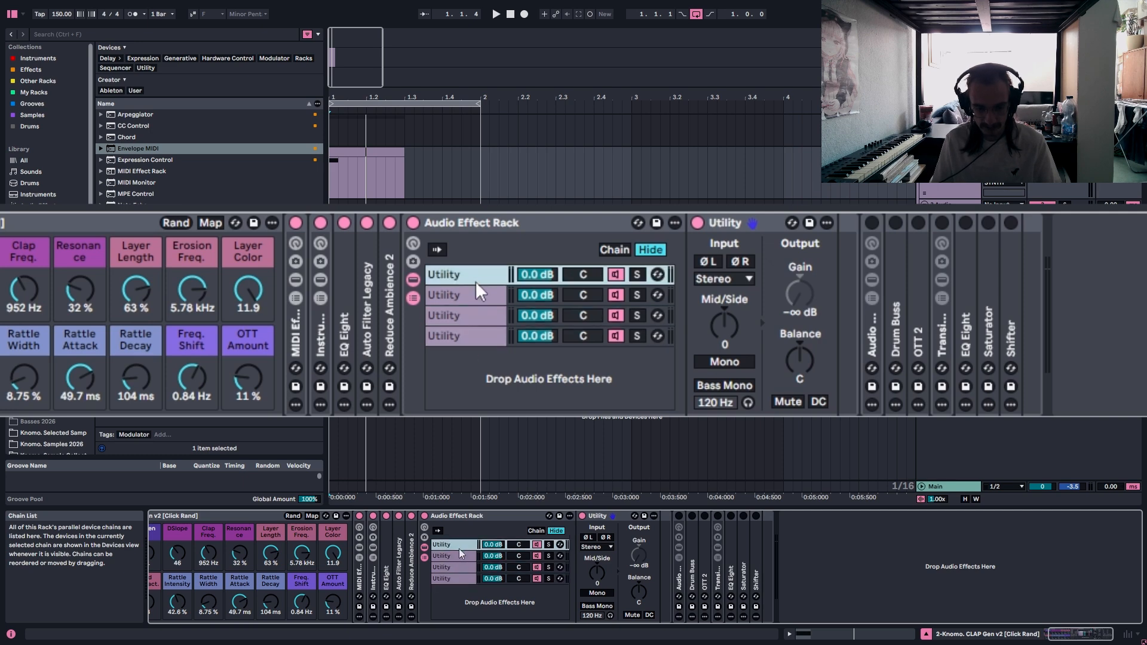
Mute the four Utility chains, reactivate them one by one while playing the clip, and fold the rack.
{"action": "left_click", "coordinate": [615, 335]}
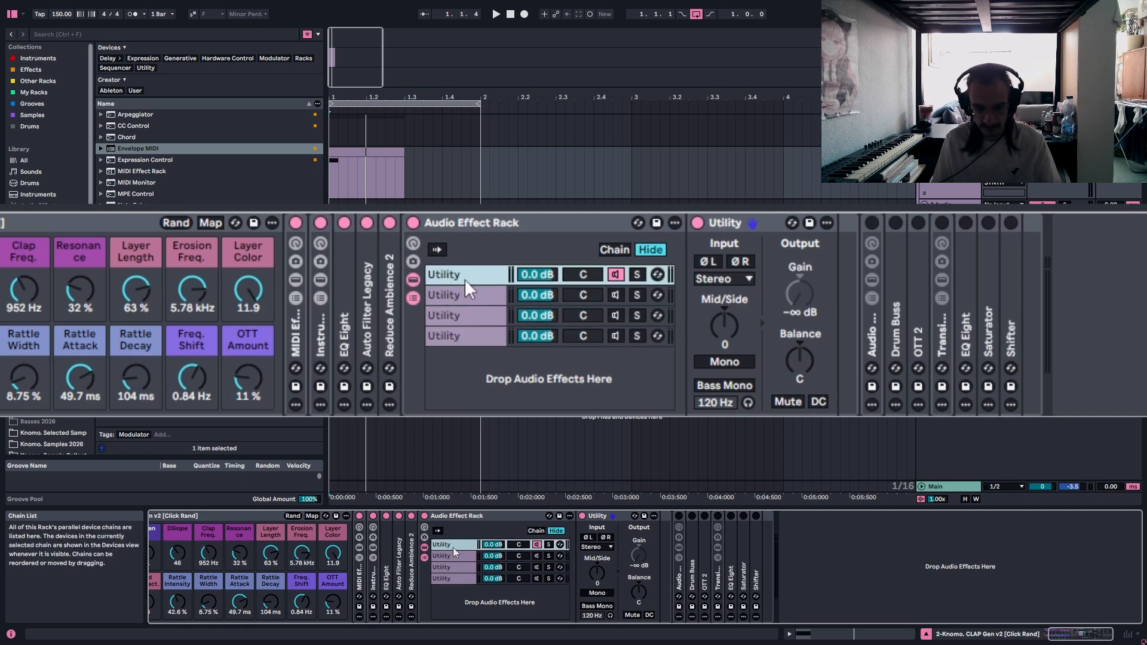
{"action": "left_click", "coordinate": [614, 270]}
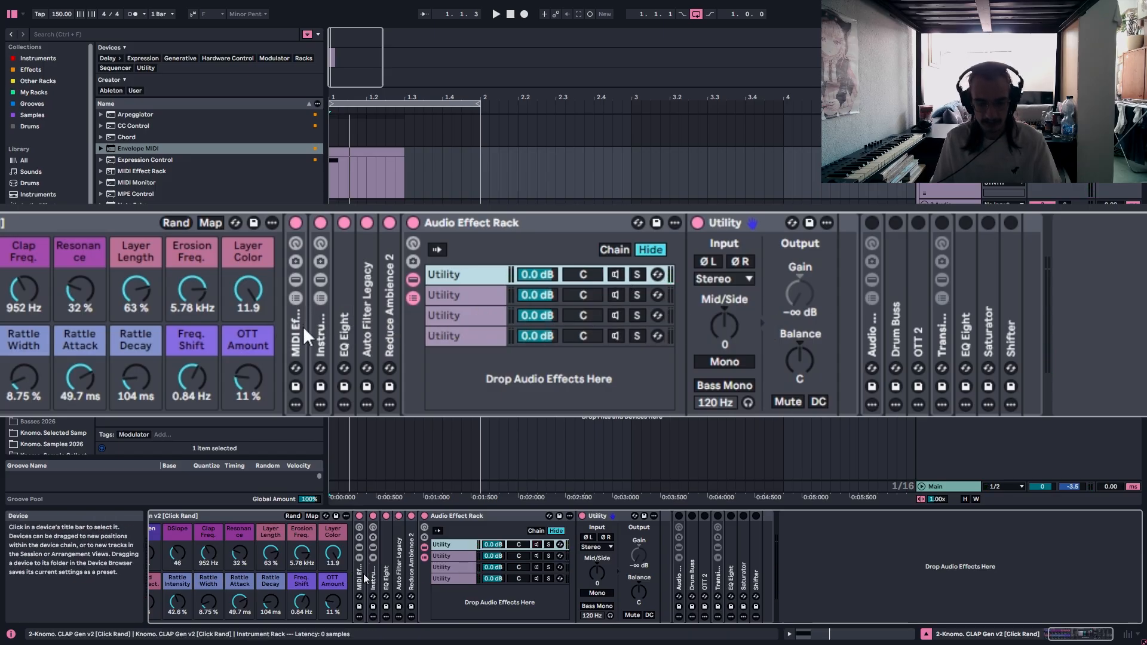
{"action": "left_click", "coordinate": [616, 275]}
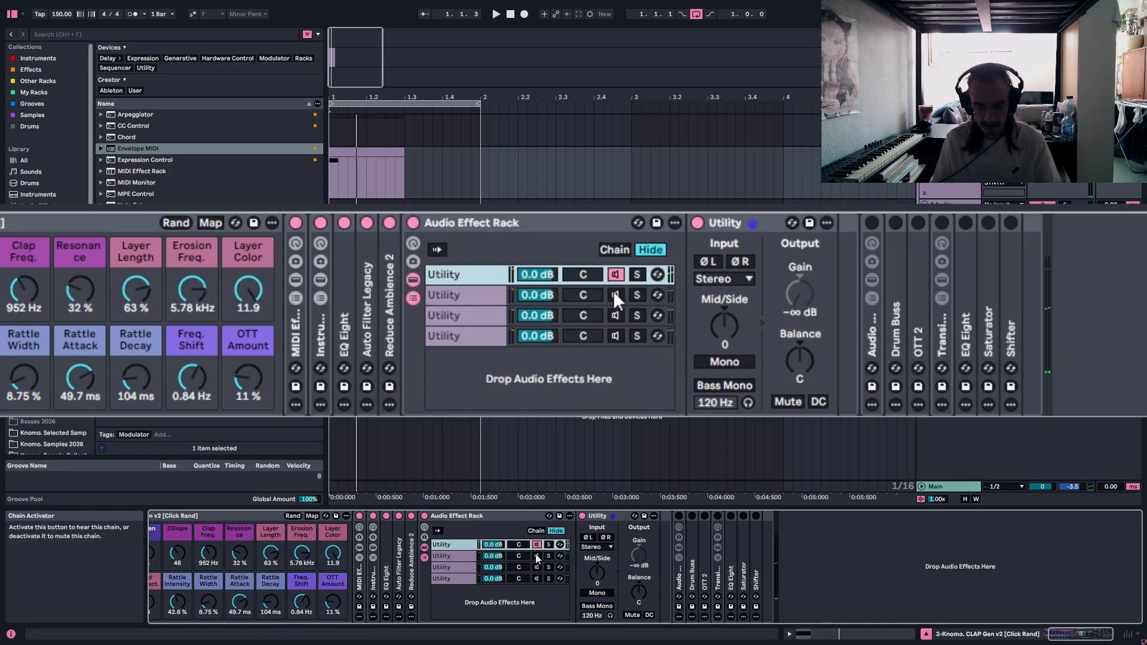
{"action": "left_click", "coordinate": [615, 296]}
{"action": "left_click", "coordinate": [615, 315]}
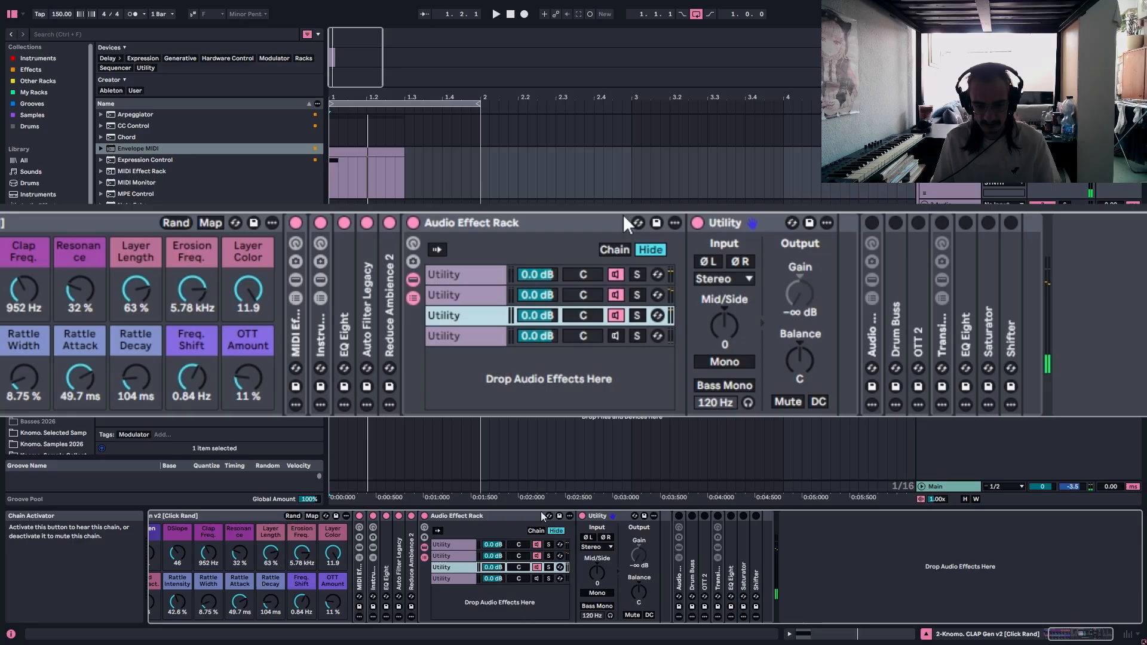
{"action": "left_click", "coordinate": [615, 335]}
{"action": "key", "text": "space"}
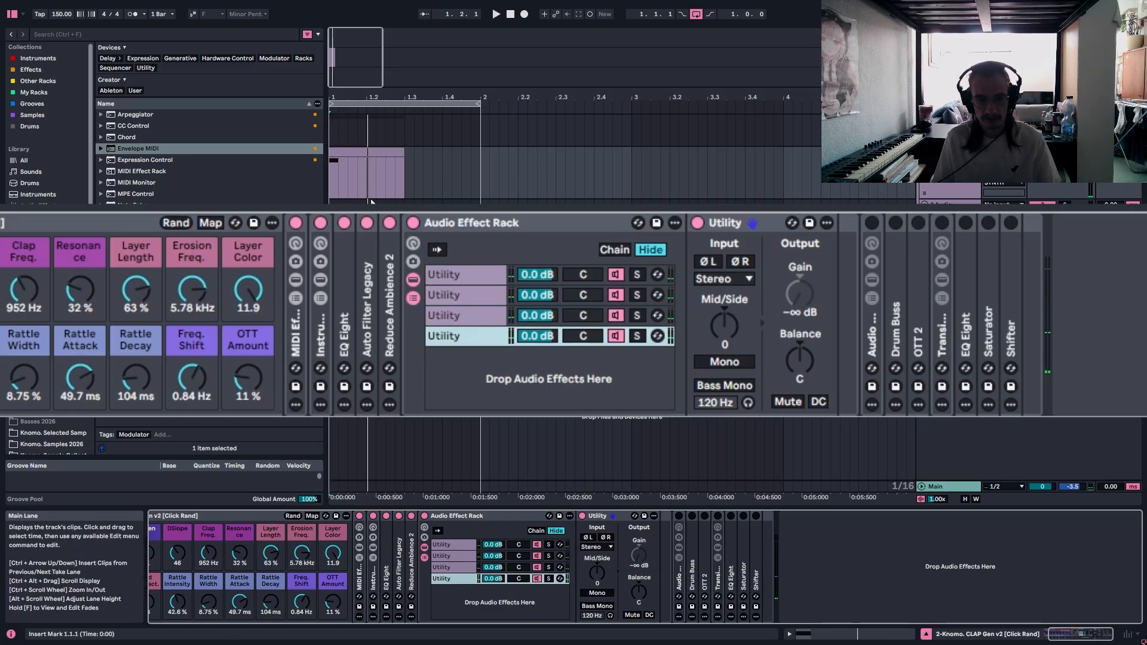
{"action": "left_click_drag", "start_coordinate": [366, 180], "coordinate": [414, 180]}
{"action": "double_click", "coordinate": [430, 225]}
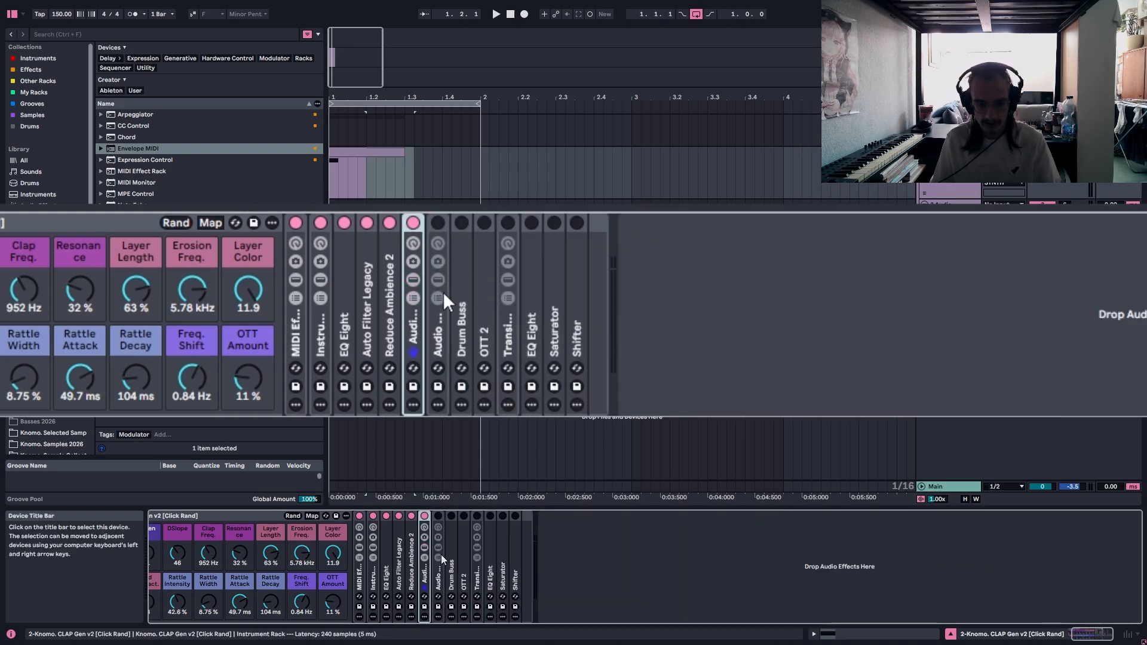
Reactivate and unfold the second Audio Effect Rack, and examine its three chains and the Redux chain's EQ Eight curve.
{"action": "double_click", "coordinate": [438, 342]}
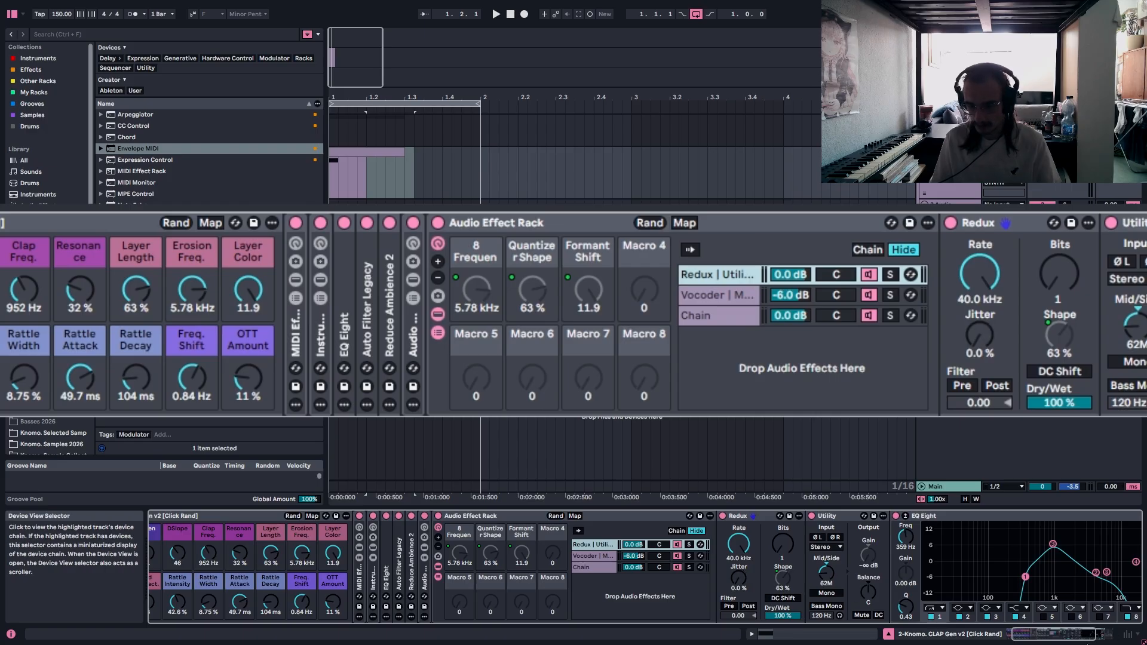
{"action": "scroll", "coordinate": [776, 326], "scroll_direction": "right", "scroll_amount": 8}
{"action": "left_click", "coordinate": [421, 316]}
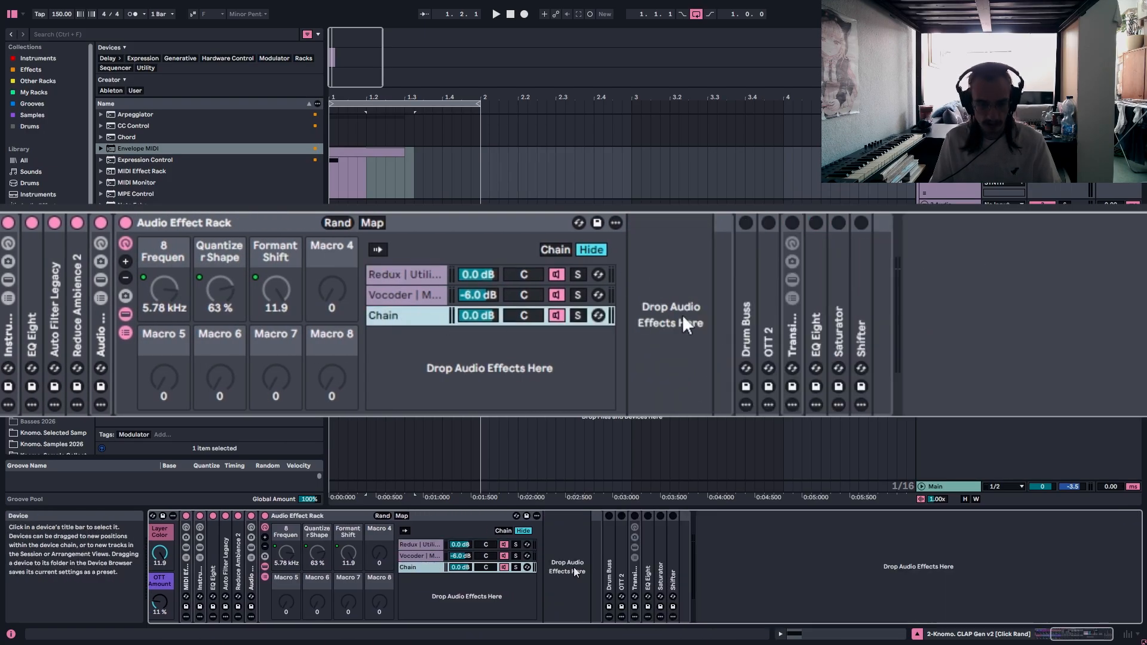
{"action": "left_click", "coordinate": [383, 295]}
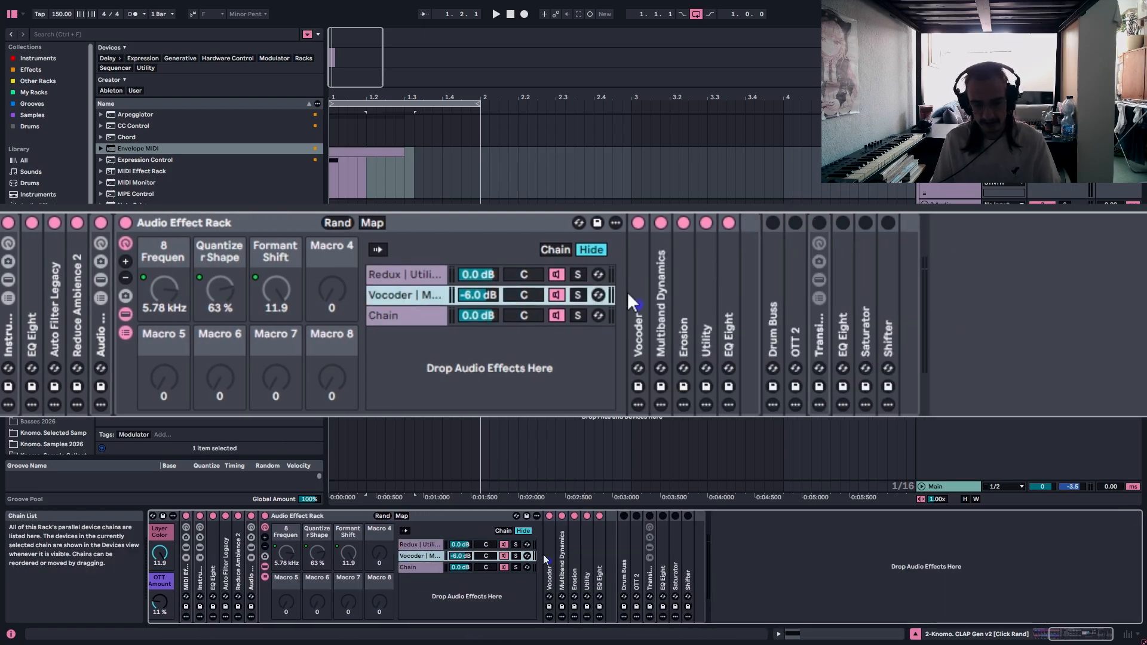
{"action": "left_click", "coordinate": [437, 274]}
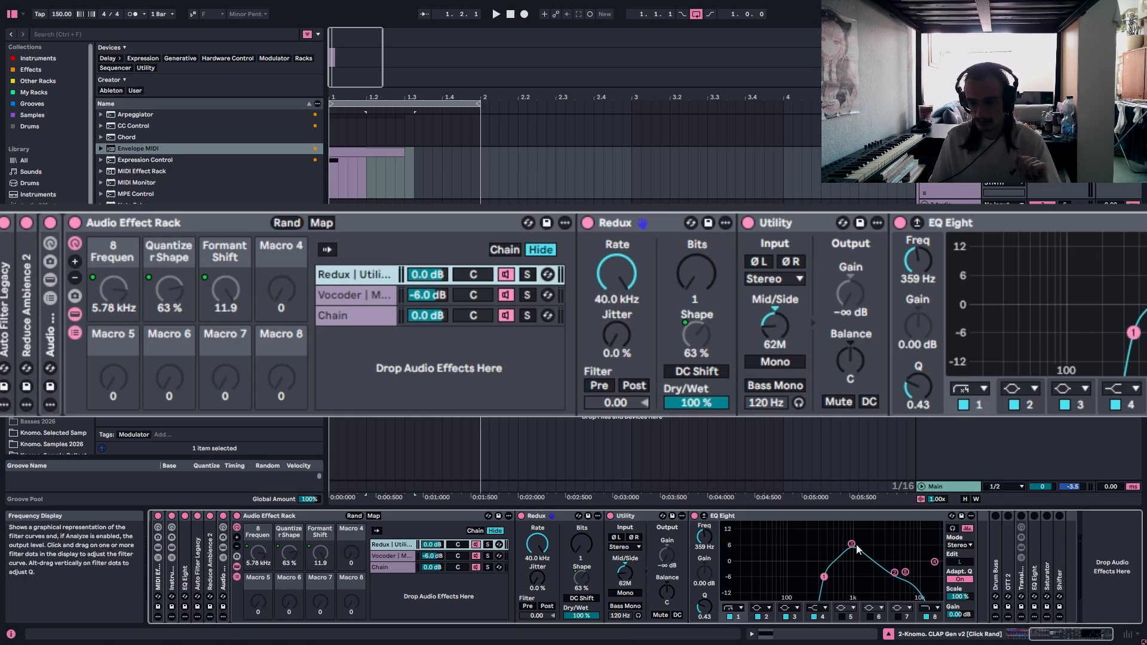
{"action": "left_click", "coordinate": [824, 576]}
{"action": "left_click_drag", "start_coordinate": [827, 530], "coordinate": [889, 590]}
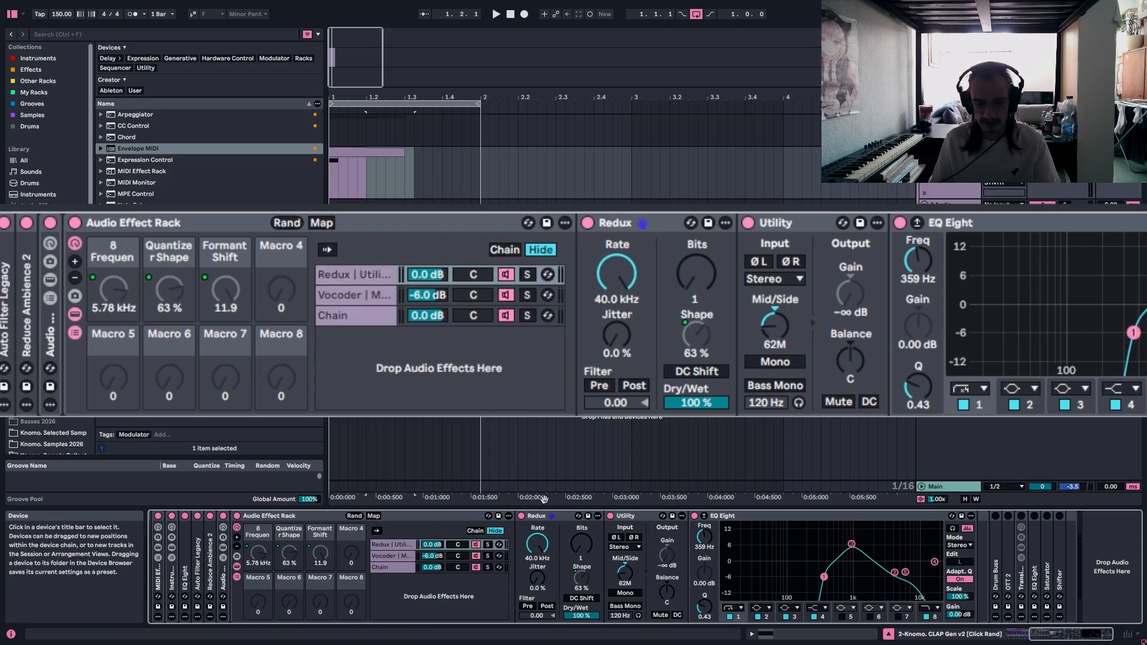
Inspect the Vocoder and Multiband Dynamics devices in the Vocoder chain, folding each one again.
{"action": "left_click", "coordinate": [360, 296]}
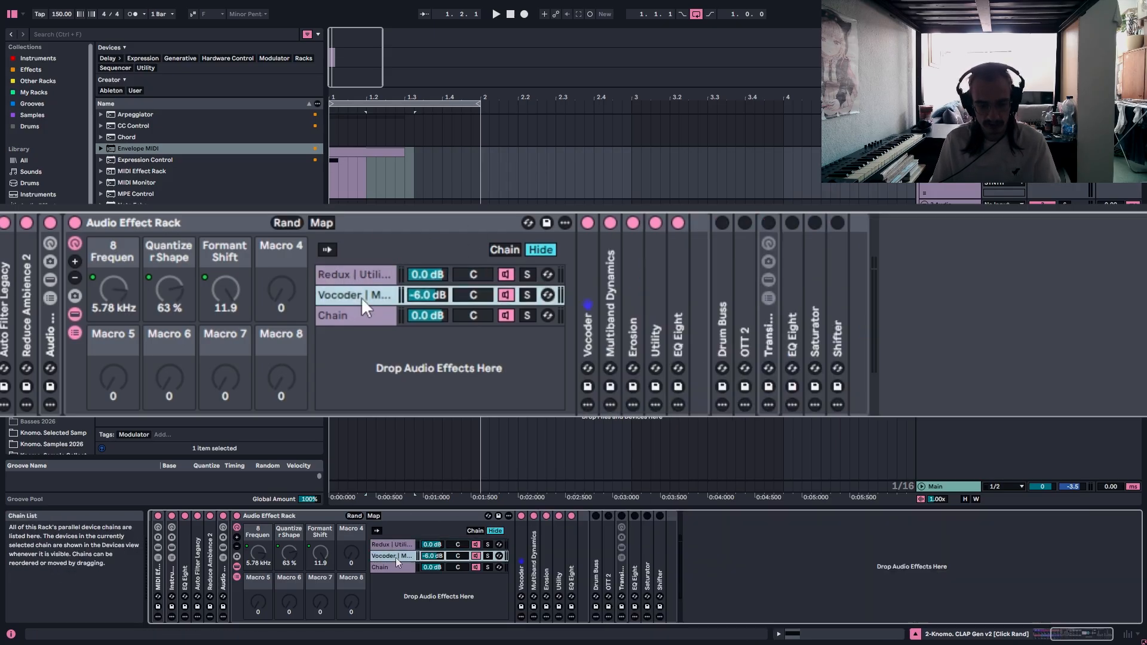
{"action": "left_click", "coordinate": [581, 290]}
{"action": "double_click", "coordinate": [518, 555]}
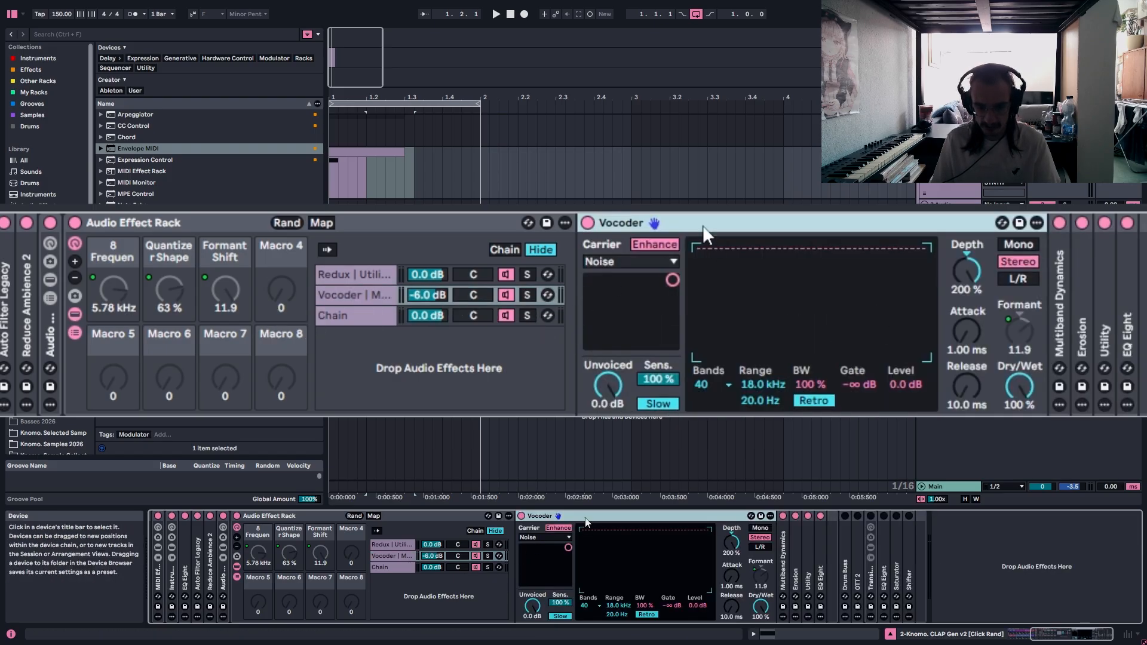
{"action": "double_click", "coordinate": [581, 515]}
{"action": "double_click", "coordinate": [611, 321]}
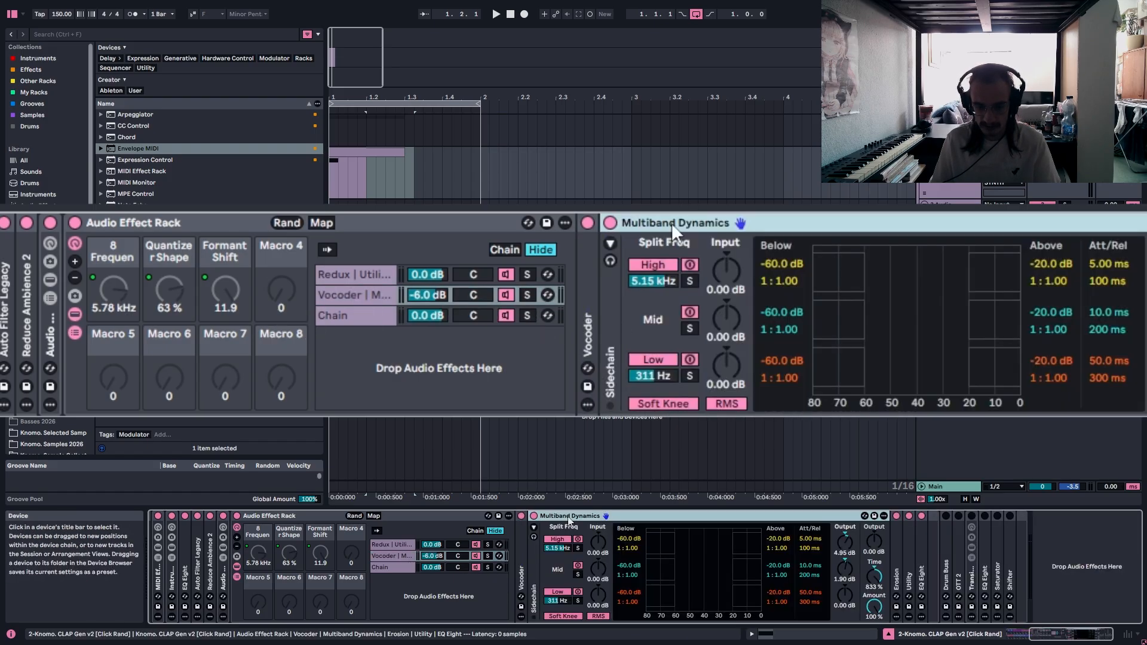
{"action": "double_click", "coordinate": [693, 223]}
Inspect the Erosion, Utility and EQ Eight devices in the Vocoder chain, folding each one again.
{"action": "double_click", "coordinate": [639, 314]}
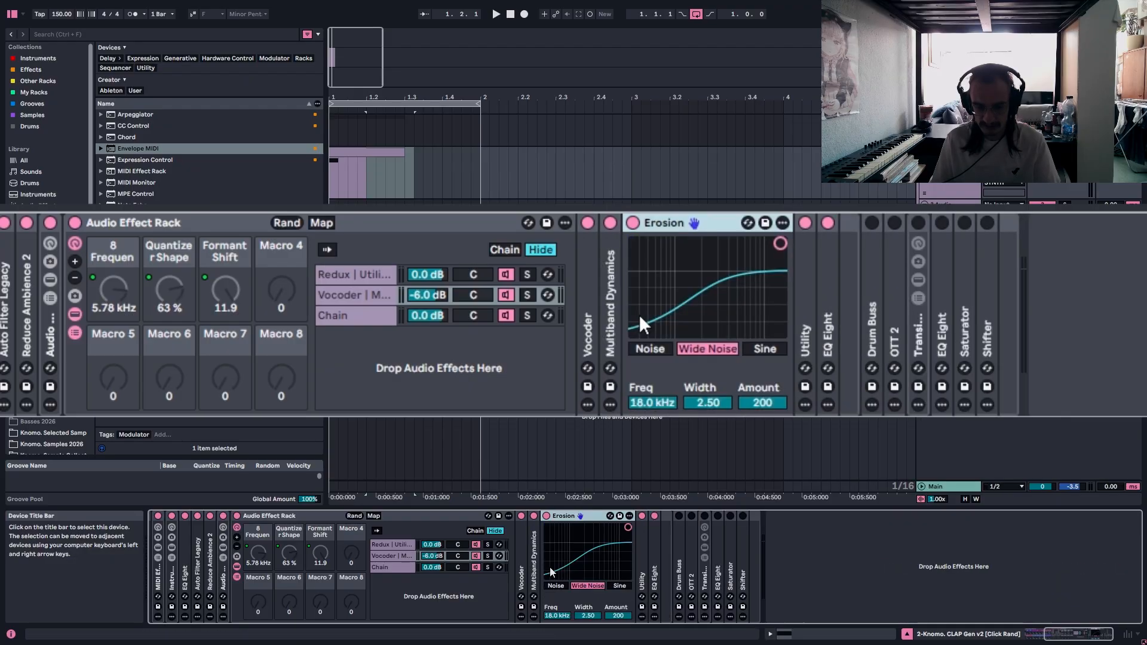
{"action": "double_click", "coordinate": [717, 223]}
{"action": "double_click", "coordinate": [669, 311]}
{"action": "double_click", "coordinate": [692, 223]}
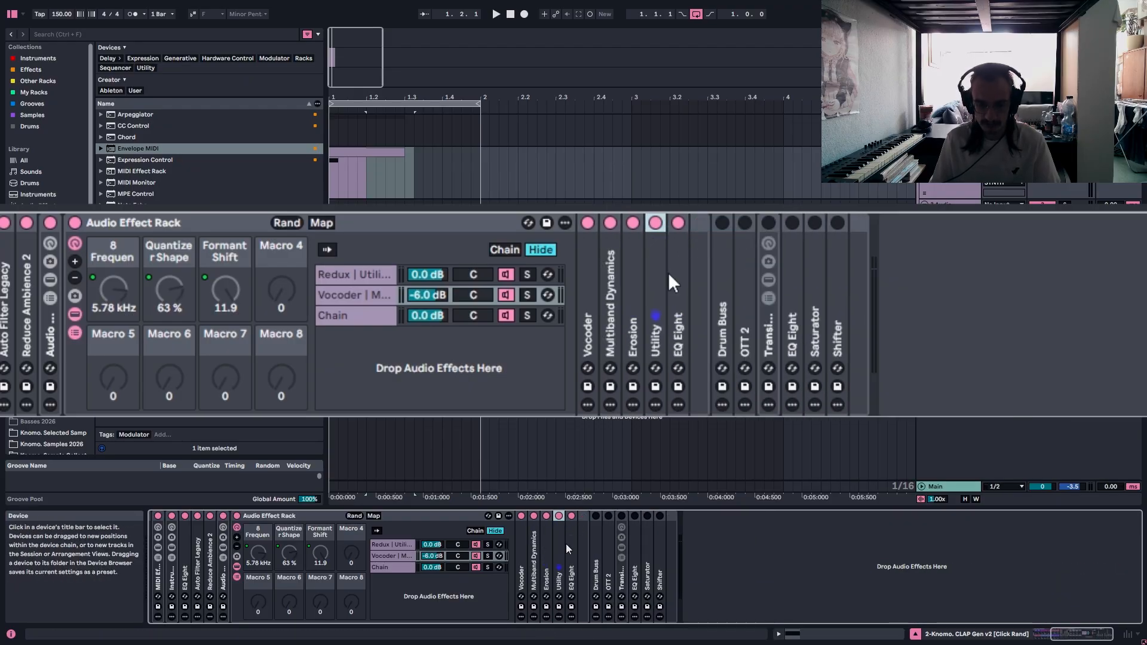
{"action": "double_click", "coordinate": [675, 276]}
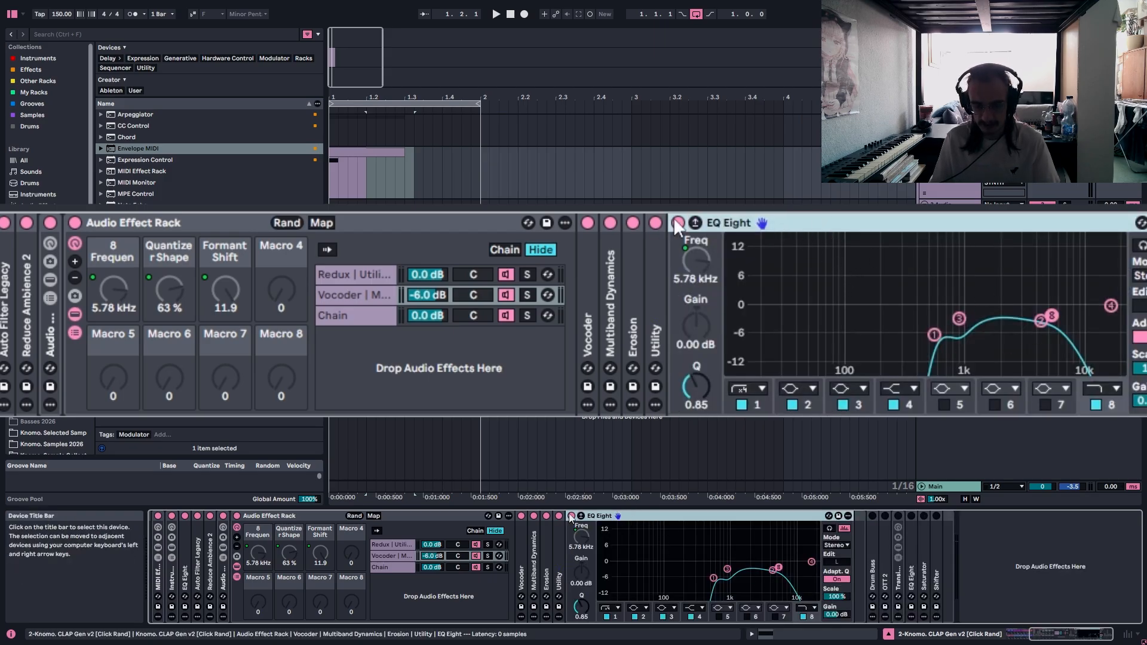
{"action": "double_click", "coordinate": [732, 222]}
Play the clip with the Redux chain soloed and with the Vocoder chain soloed.
{"action": "left_click", "coordinate": [526, 275]}
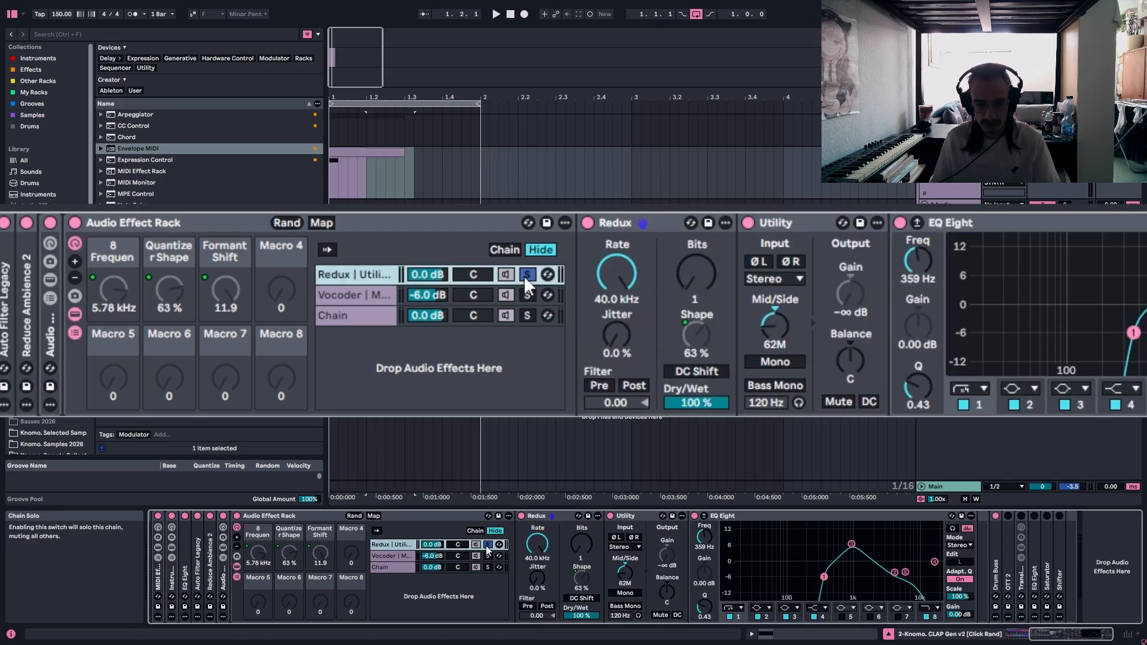
{"action": "left_click", "coordinate": [331, 187]}
{"action": "key", "text": "space"}
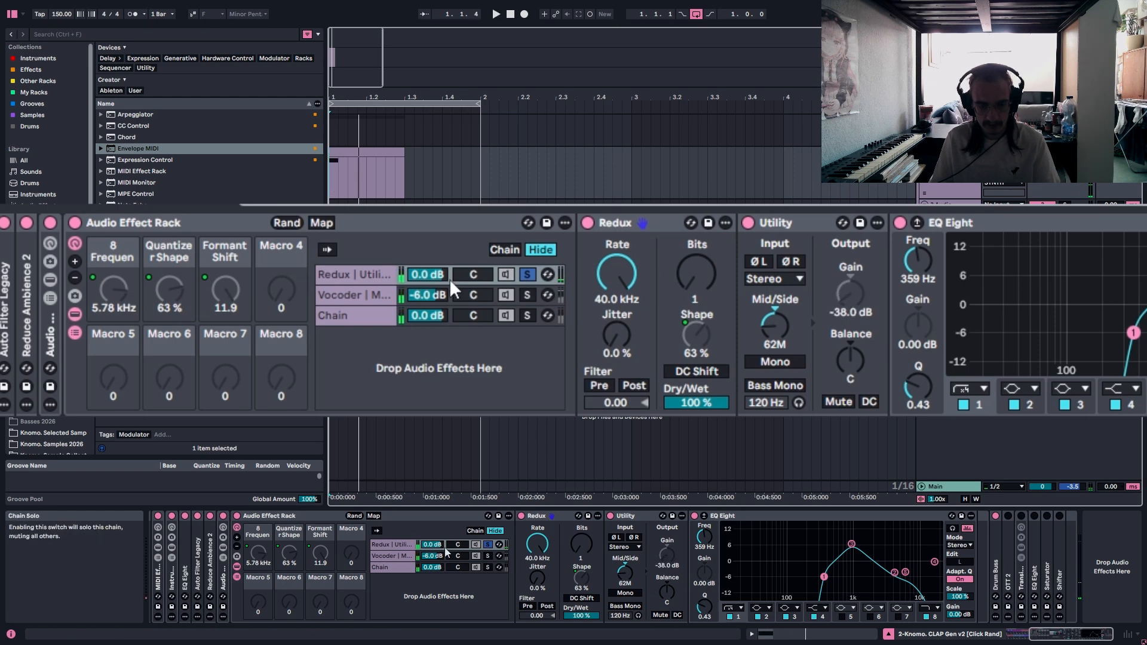
{"action": "left_click", "coordinate": [362, 275]}
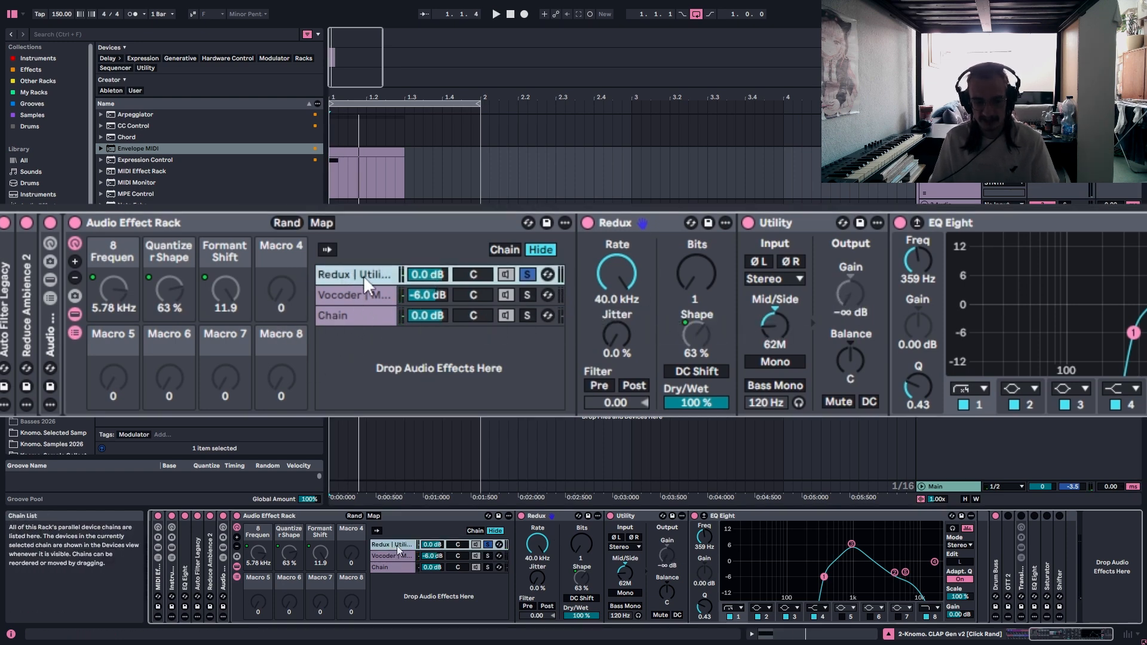
{"action": "left_click", "coordinate": [487, 556]}
{"action": "key", "text": "space"}
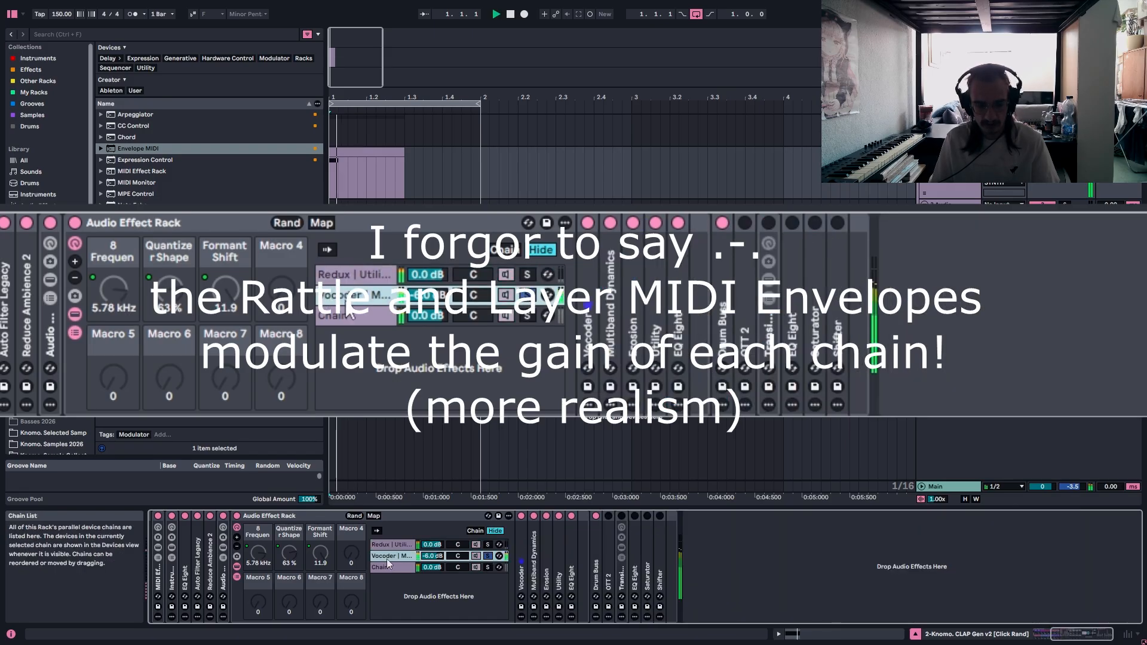
{"action": "key", "text": "space"}
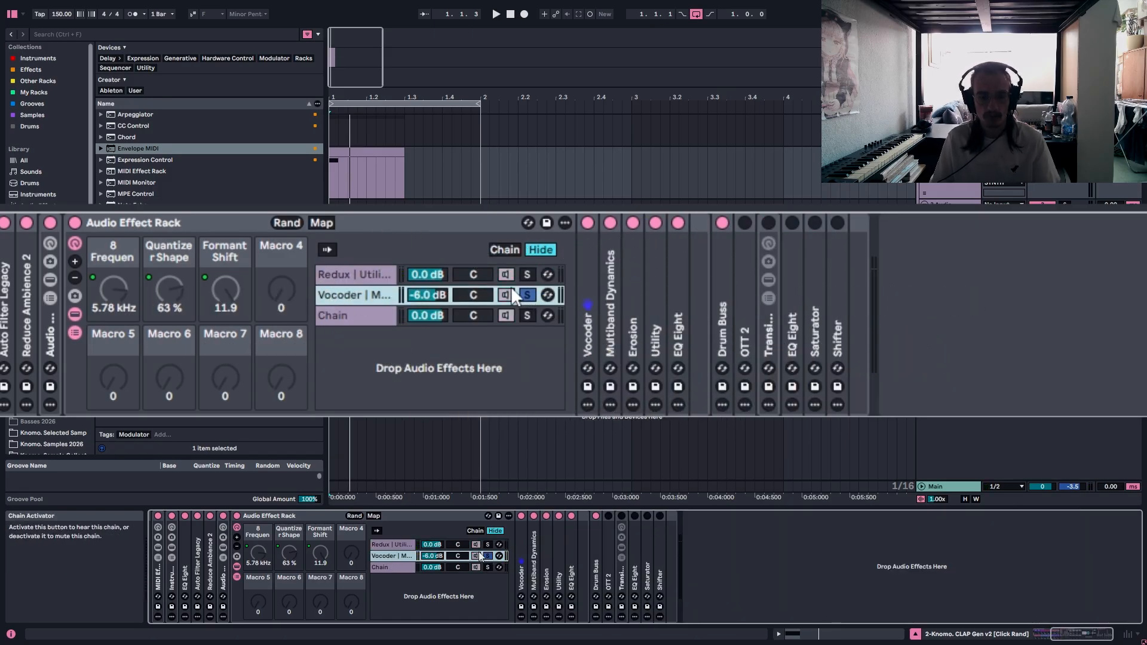
Solo the empty chain, clear the solo to play all three chains together, and fold the Audio Effect Rack.
{"action": "left_click", "coordinate": [527, 316]}
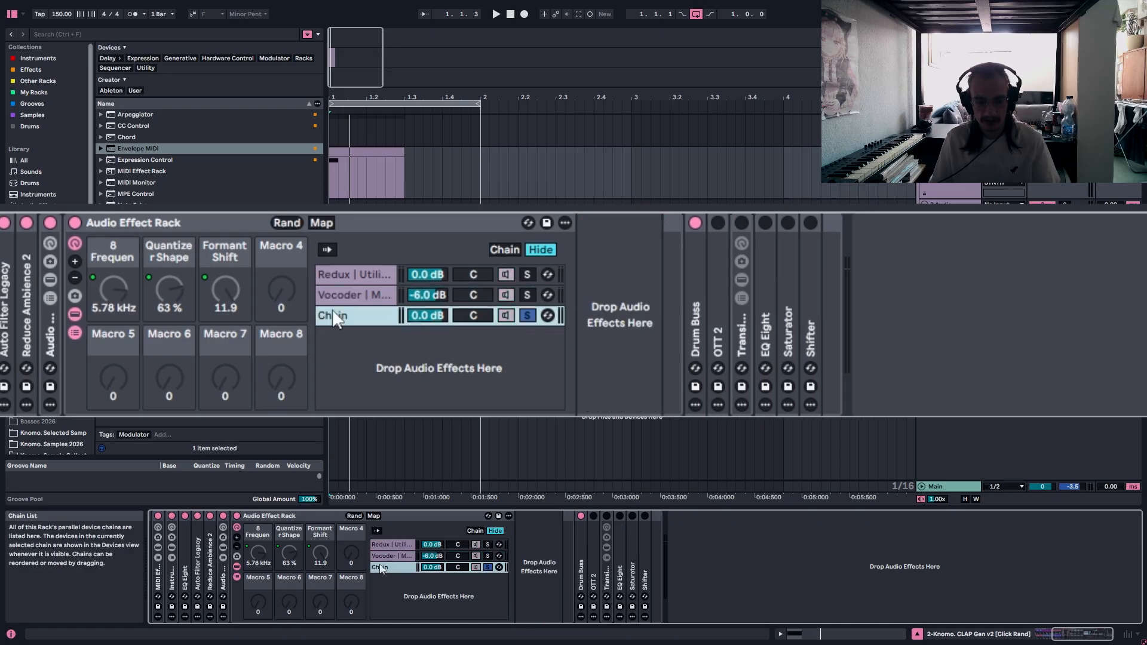
{"action": "left_click", "coordinate": [525, 317]}
{"action": "key", "text": "space"}
{"action": "key", "text": "space"}
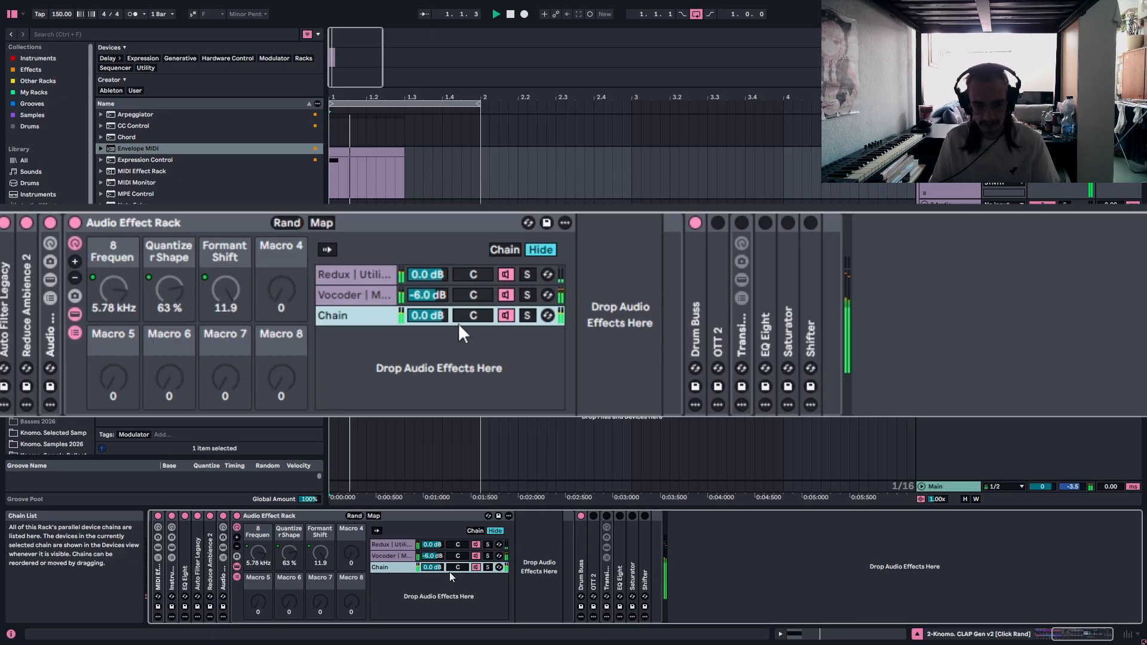
{"action": "key", "text": "space"}
{"action": "double_click", "coordinate": [123, 217]}
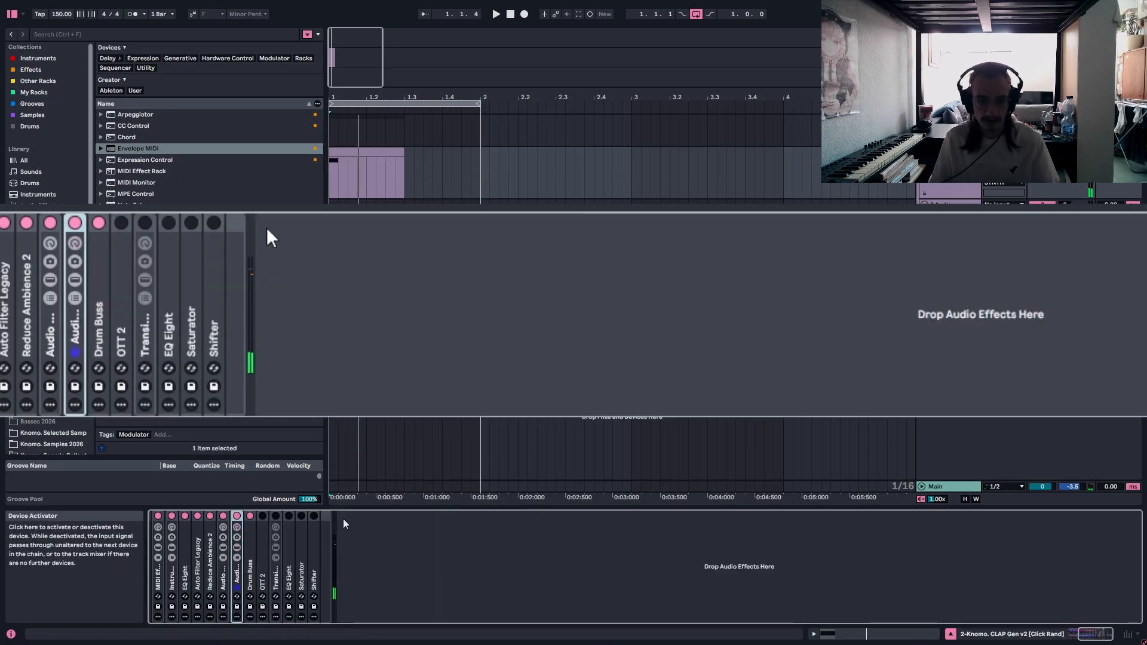
Unfold the Drum Buss device and set the rack's Transient macro to 0.25.
{"action": "double_click", "coordinate": [99, 303]}
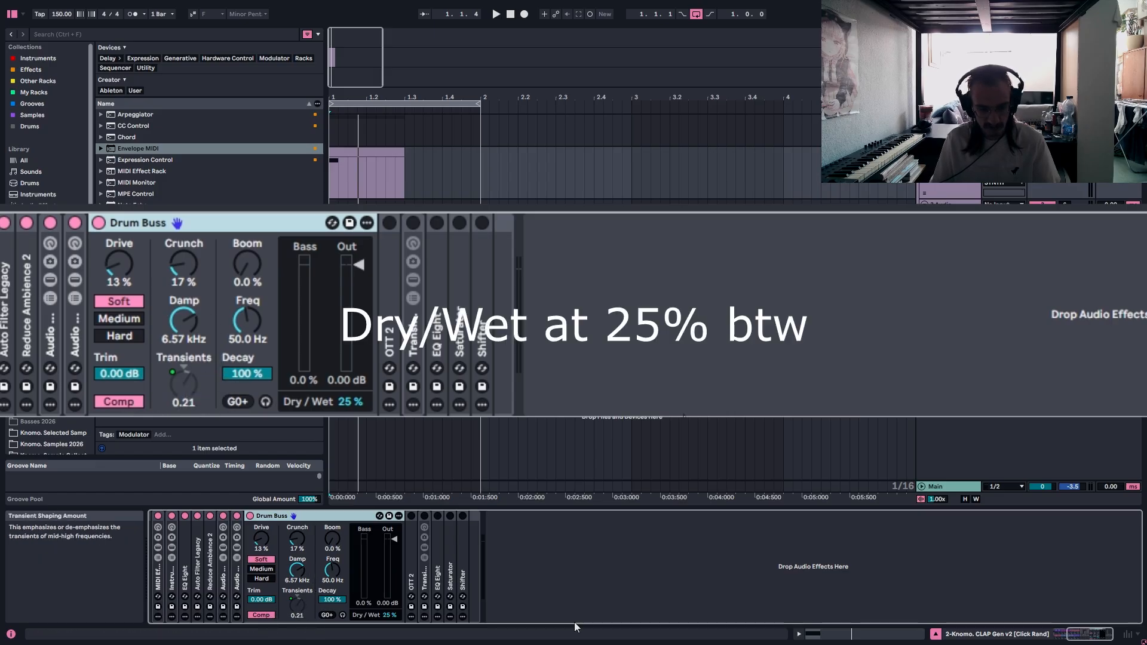
{"action": "scroll", "coordinate": [454, 618], "scroll_direction": "up", "scroll_amount": 5}
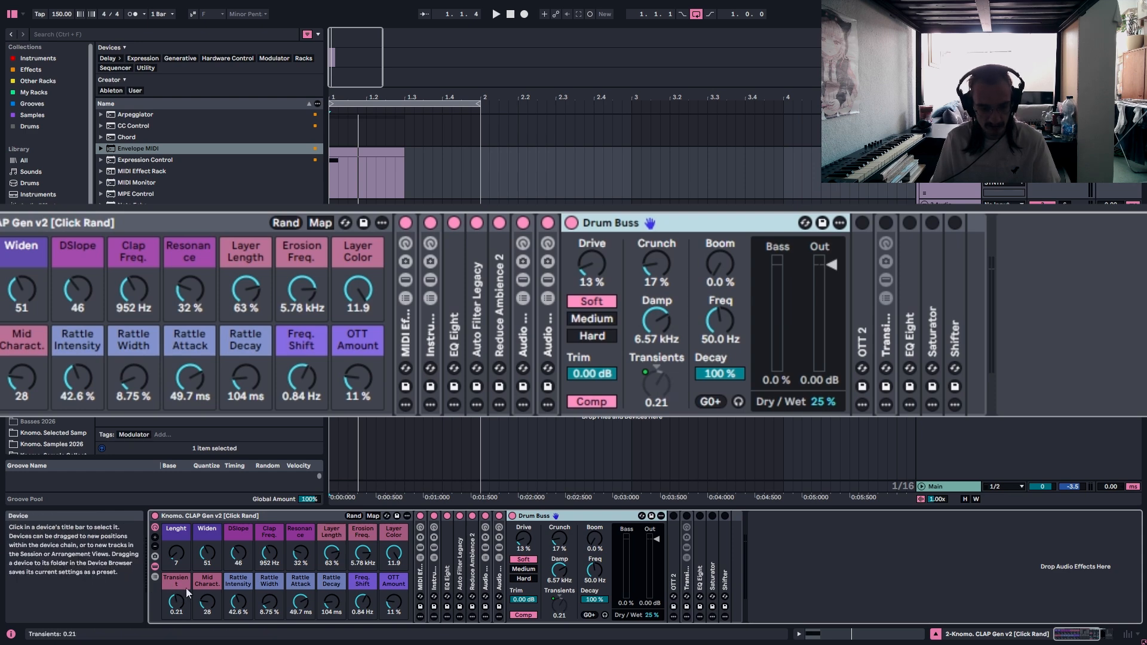
{"action": "left_click_drag", "start_coordinate": [176, 603], "coordinate": [176, 577]}
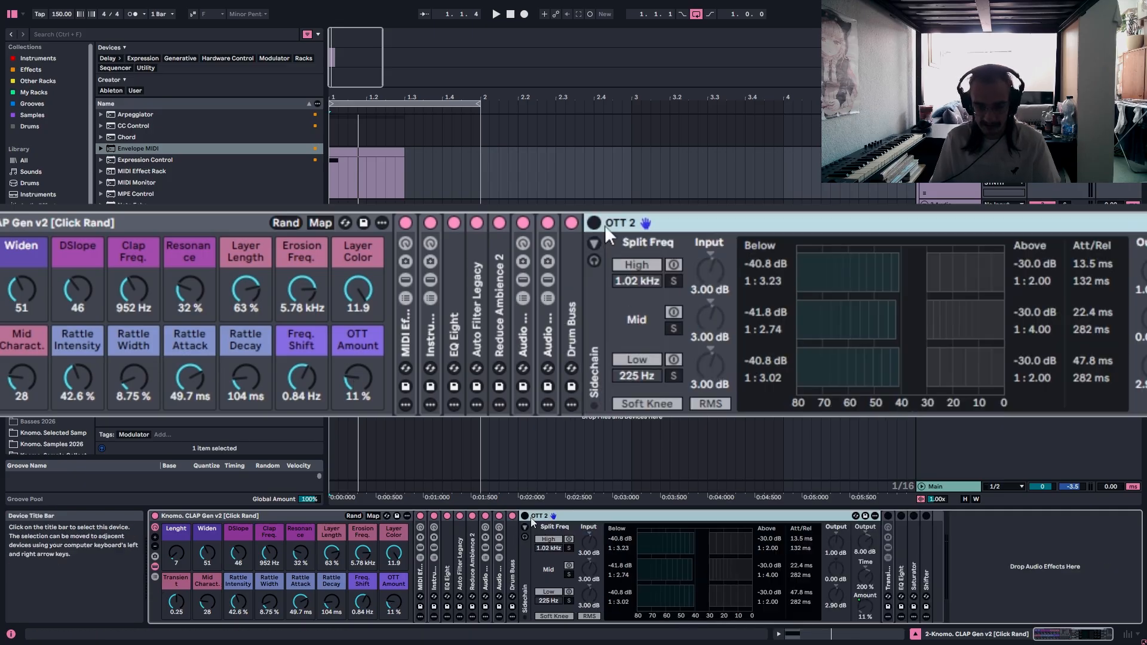
Fold the Drum Buss, switch on OTT 2, look over its settings, fold it and play the clip.
{"action": "left_click", "coordinate": [525, 516]}
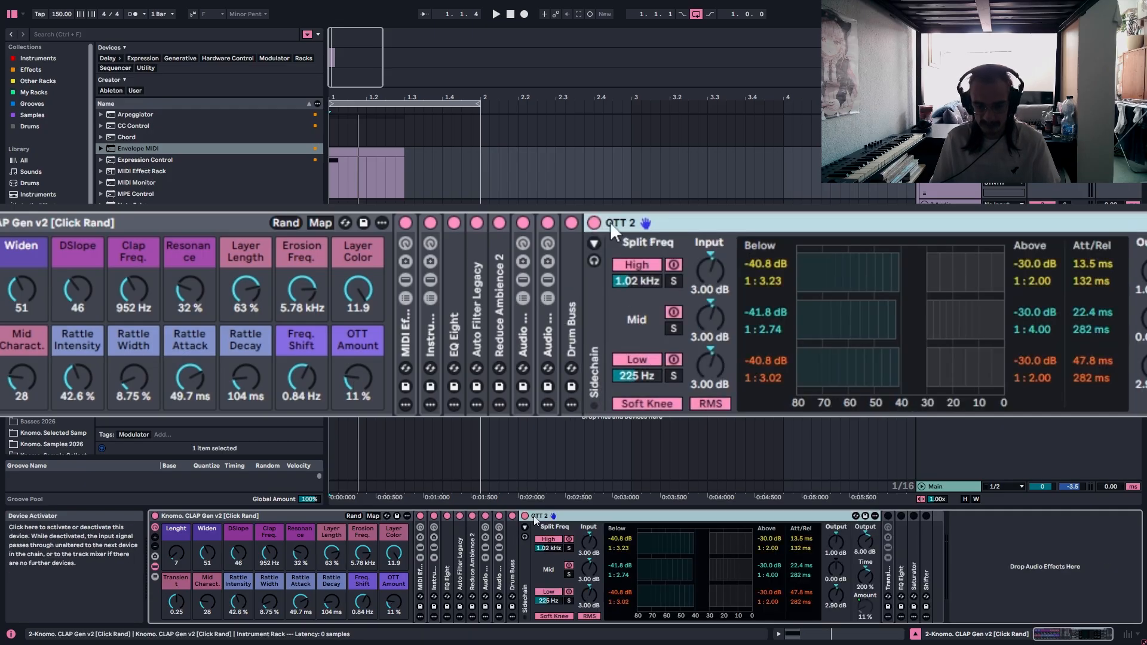
{"action": "double_click", "coordinate": [671, 221]}
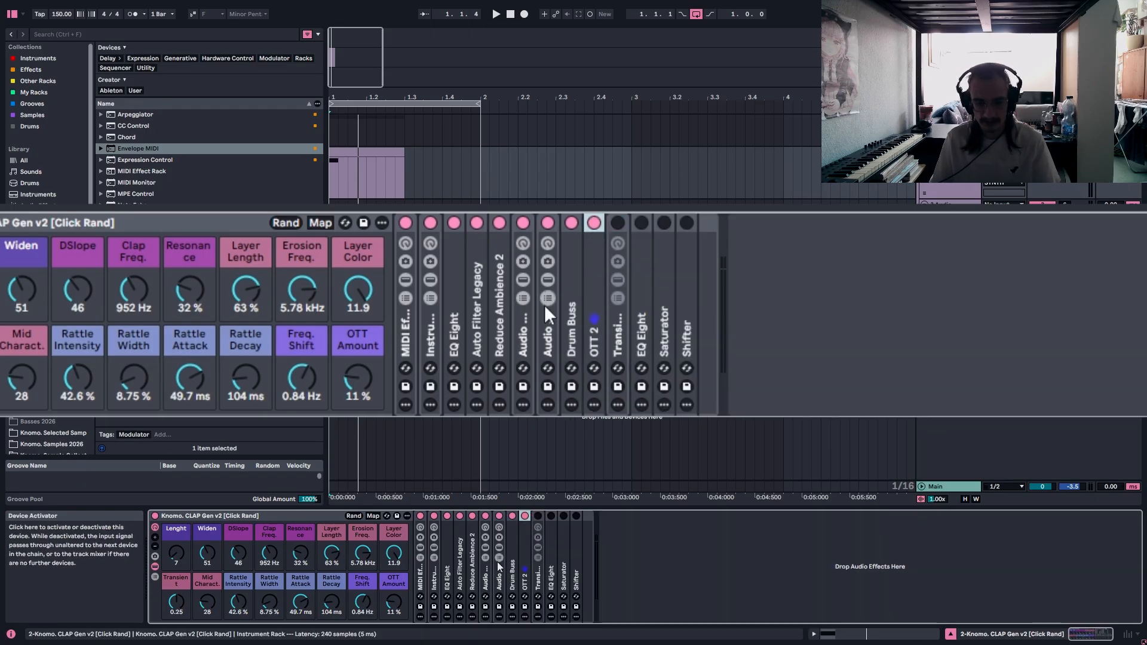
{"action": "key", "text": "space"}
{"action": "key", "text": "space"}
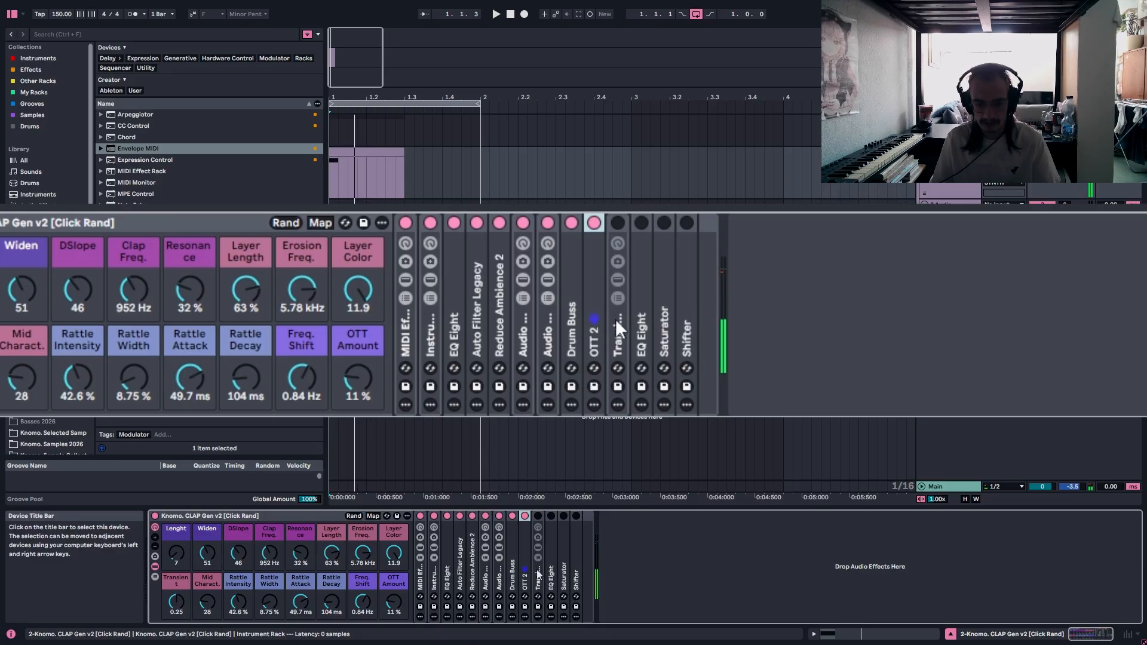
Unfold the Transient Booster rack, switch it on, and show the devices of its WET chain.
{"action": "double_click", "coordinate": [616, 319]}
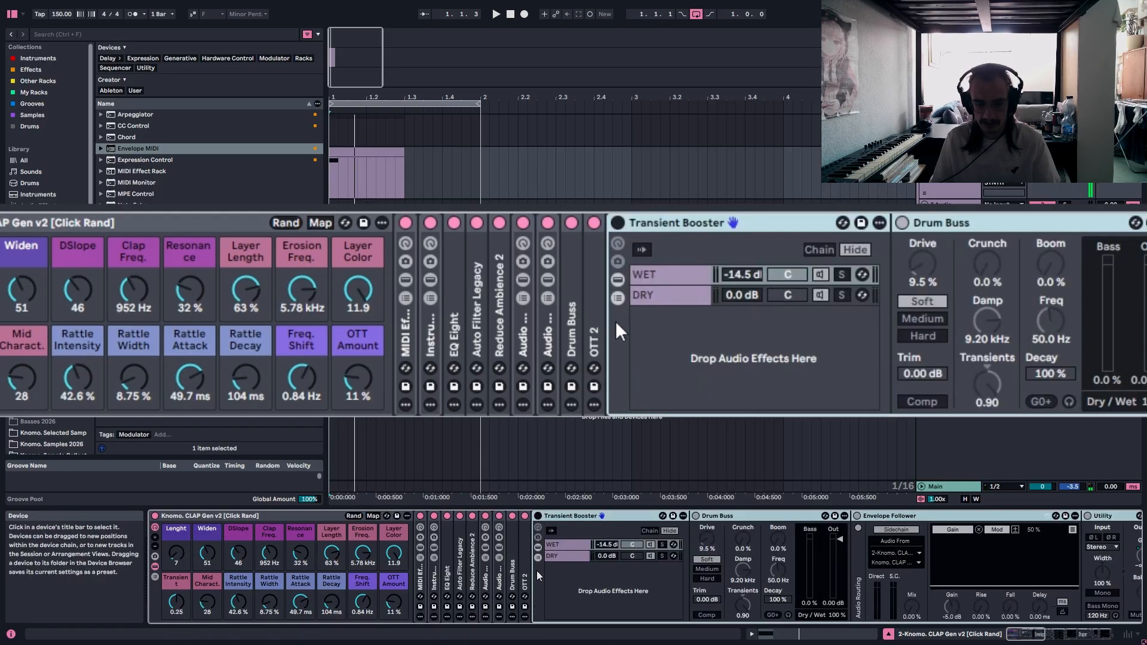
{"action": "left_click", "coordinate": [618, 223]}
{"action": "left_click_drag", "start_coordinate": [1028, 639], "coordinate": [1040, 641]}
{"action": "left_click", "coordinate": [228, 556]}
{"action": "left_click", "coordinate": [384, 575]}
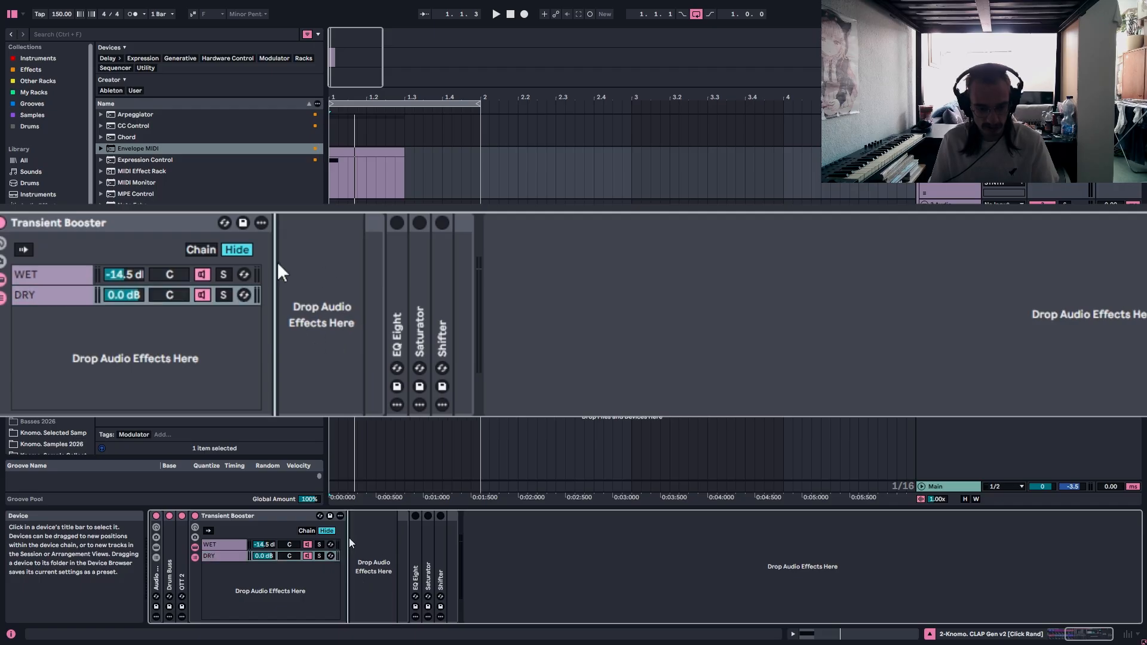
{"action": "left_click", "coordinate": [213, 545]}
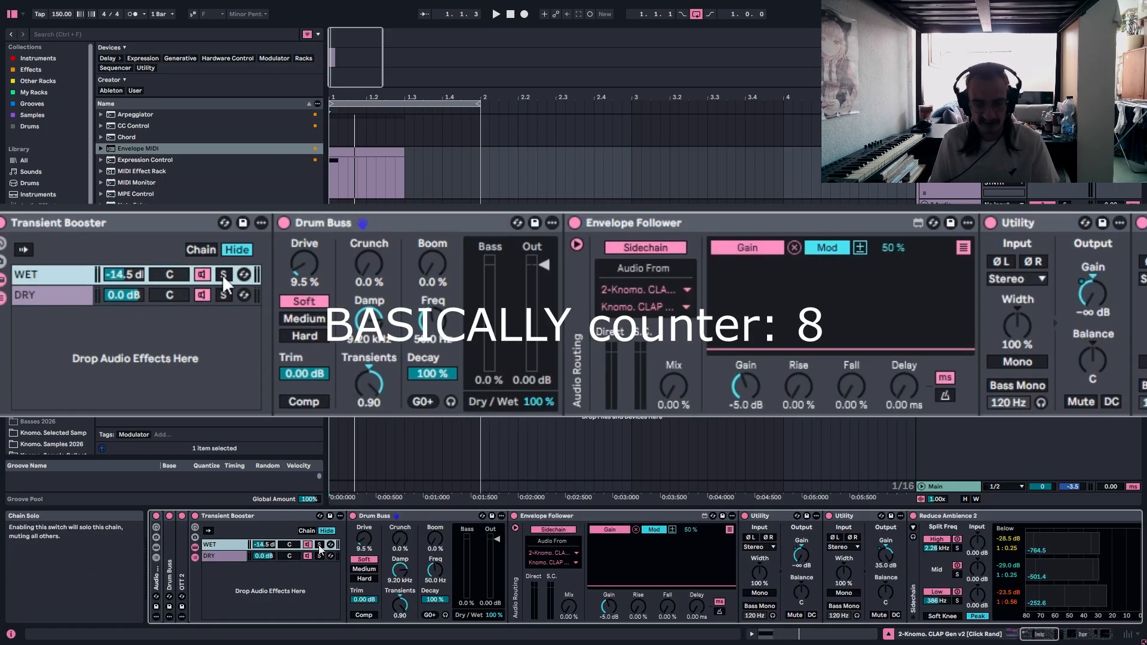
Solo the WET chain of the Transient Booster and play the clip.
{"action": "left_click", "coordinate": [223, 274]}
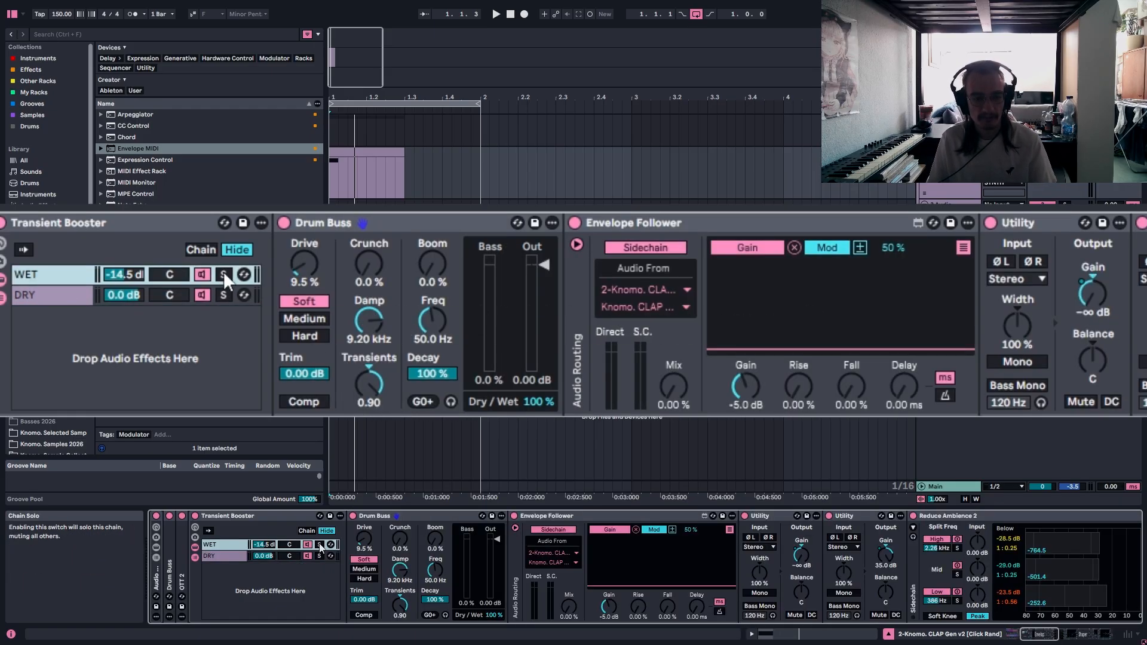
{"action": "key", "text": "space"}
{"action": "key", "text": "space"}
{"action": "key", "text": "space"}
{"action": "key", "text": "space"}
{"action": "key", "text": "space"}
{"action": "key", "text": "space"}
{"action": "key", "text": "space"}
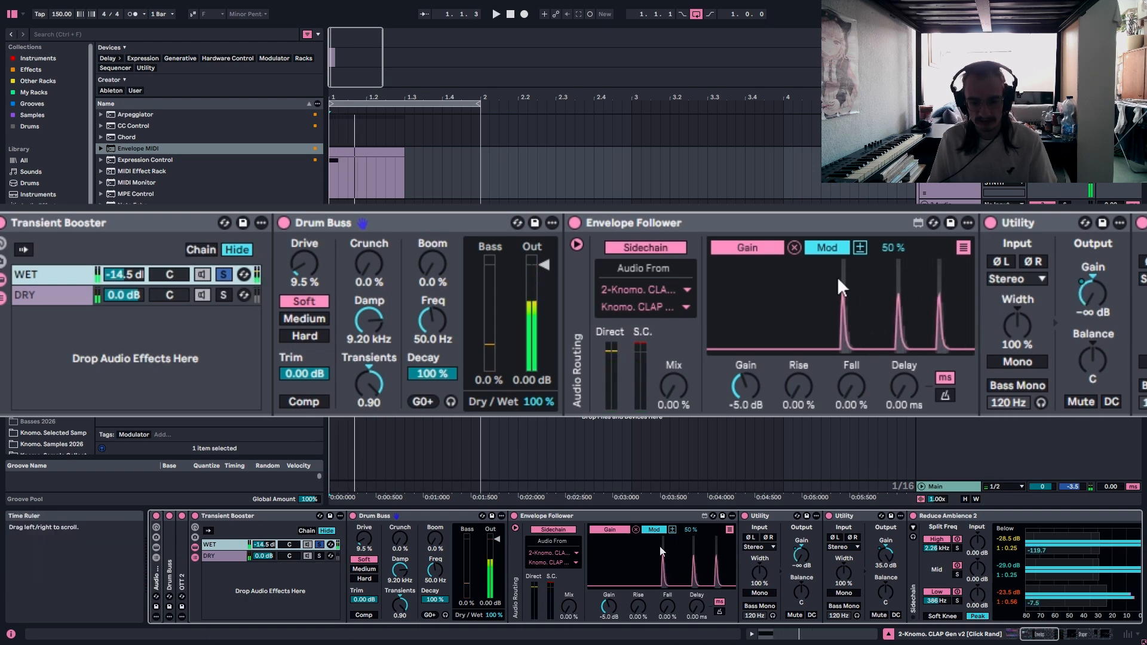
Examine the Drum Buss in the WET chain, fold it, and play the clip with the Envelope Follower selected.
{"action": "left_click", "coordinate": [363, 225]}
{"action": "key", "text": "space"}
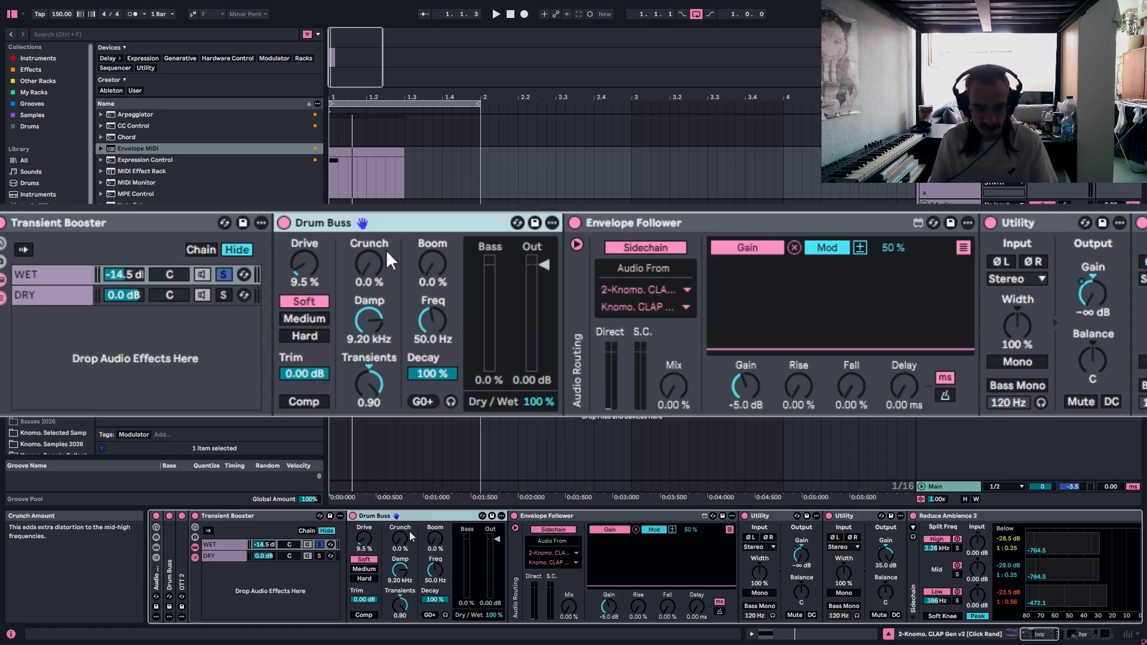
{"action": "double_click", "coordinate": [379, 218]}
{"action": "left_click", "coordinate": [543, 227]}
{"action": "key", "text": "space"}
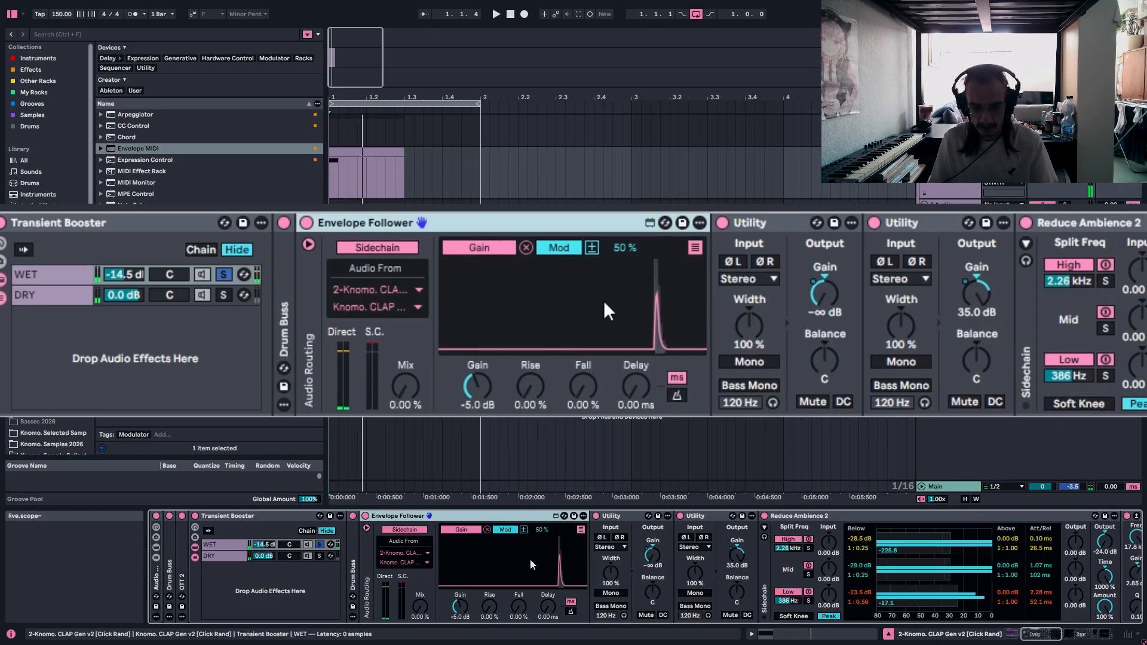
Examine the Envelope Follower's sidechain source and input channel choices without changing them.
{"action": "left_click", "coordinate": [398, 287]}
{"action": "left_click", "coordinate": [384, 307]}
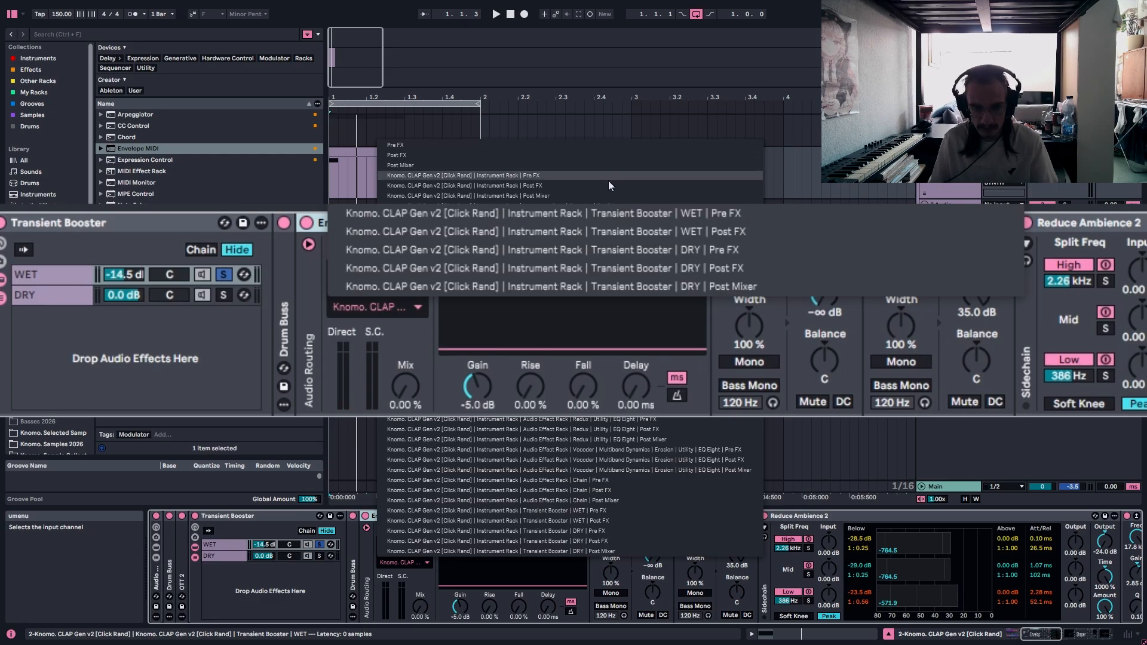
{"action": "left_click", "coordinate": [396, 310]}
{"action": "left_click", "coordinate": [392, 310]}
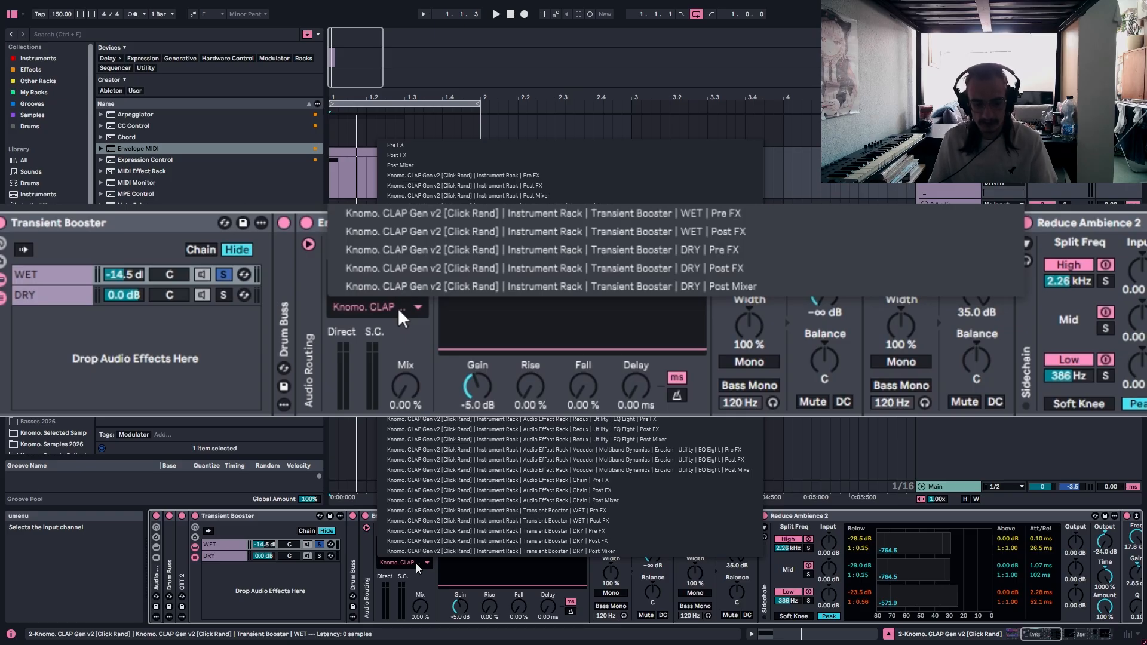
{"action": "left_click", "coordinate": [409, 335]}
{"action": "left_click", "coordinate": [374, 312]}
{"action": "left_click", "coordinate": [416, 339]}
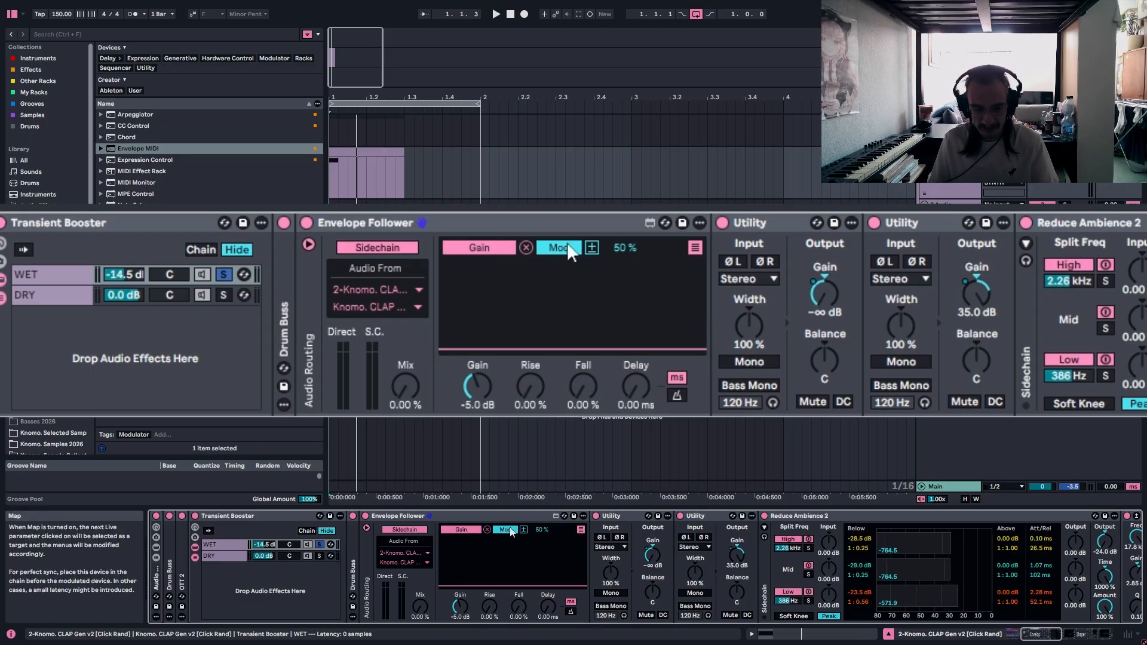
Show the Envelope Follower's full parameter mapping list, examine the mapped Gain and Manual targets, and hide the list.
{"action": "left_click", "coordinate": [696, 248]}
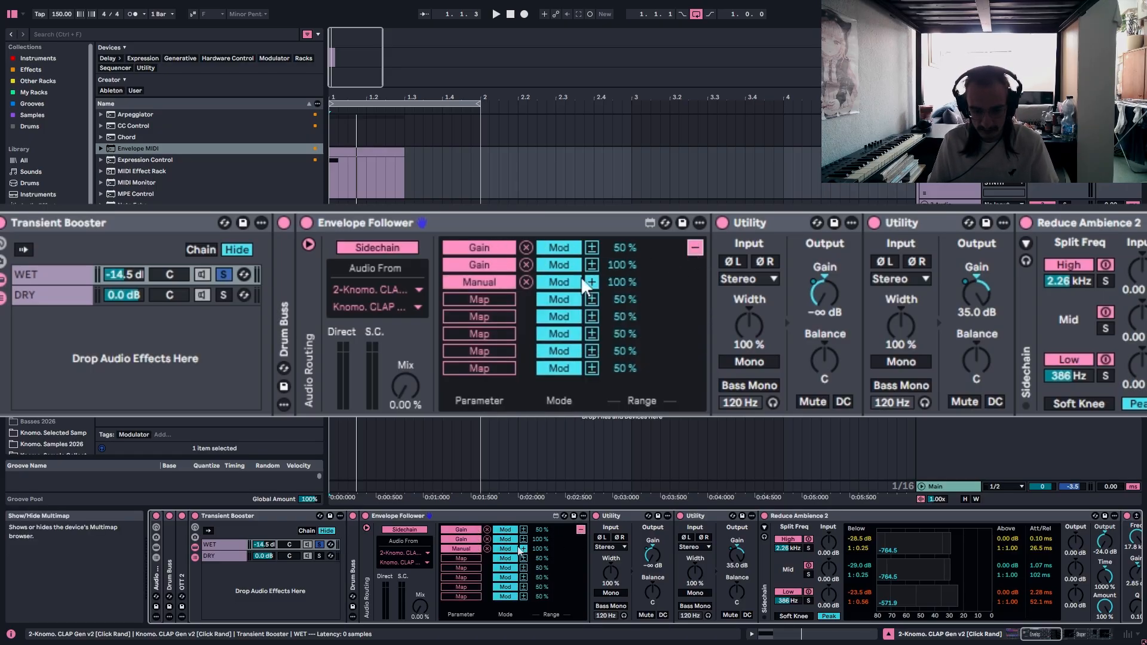
{"action": "left_click", "coordinate": [480, 300]}
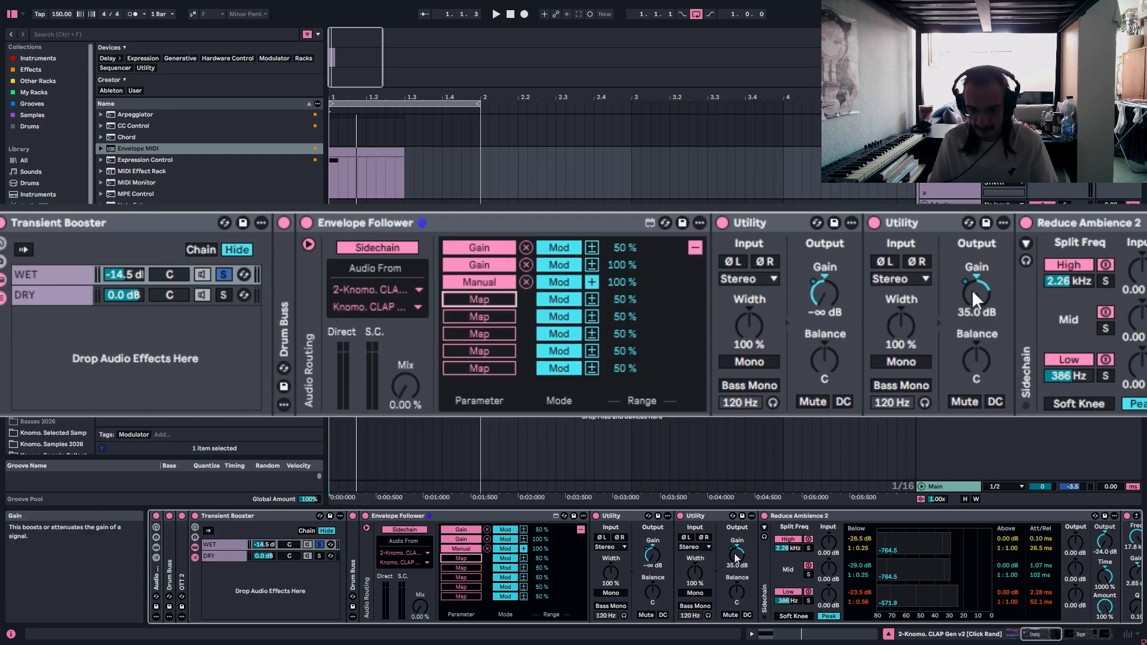
{"action": "left_click", "coordinate": [694, 248]}
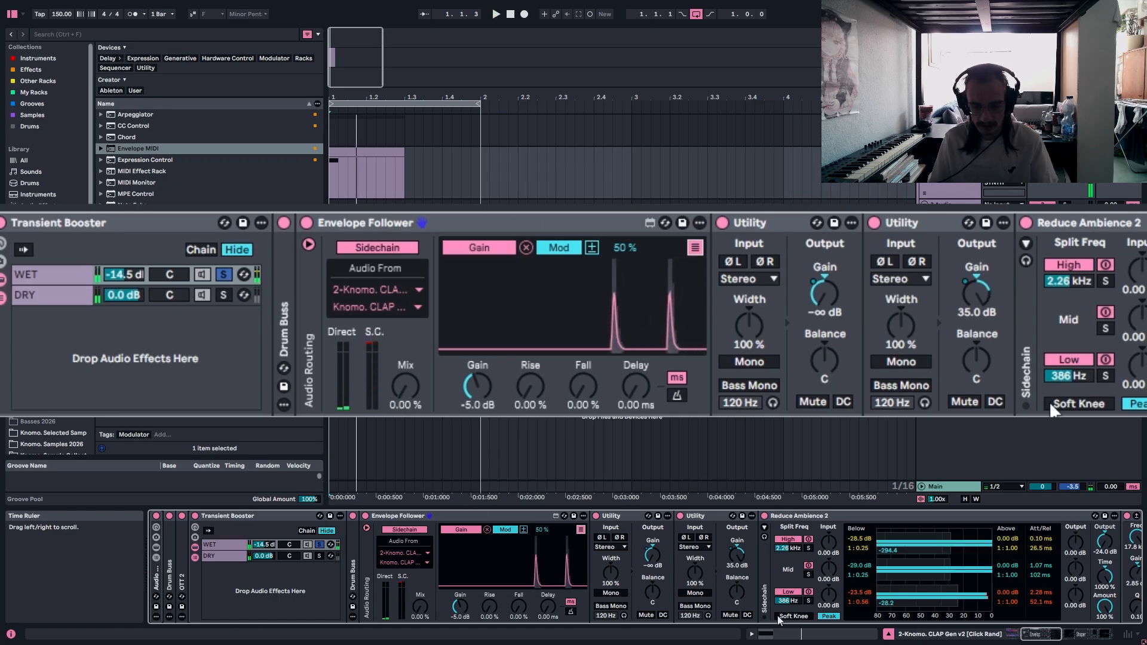
Examine the Reduce Ambience 2 settings and the filter bands of the following EQ Eight in the WET chain.
{"action": "scroll", "coordinate": [598, 522], "scroll_direction": "down", "scroll_amount": 5}
{"action": "left_click", "coordinate": [598, 522]}
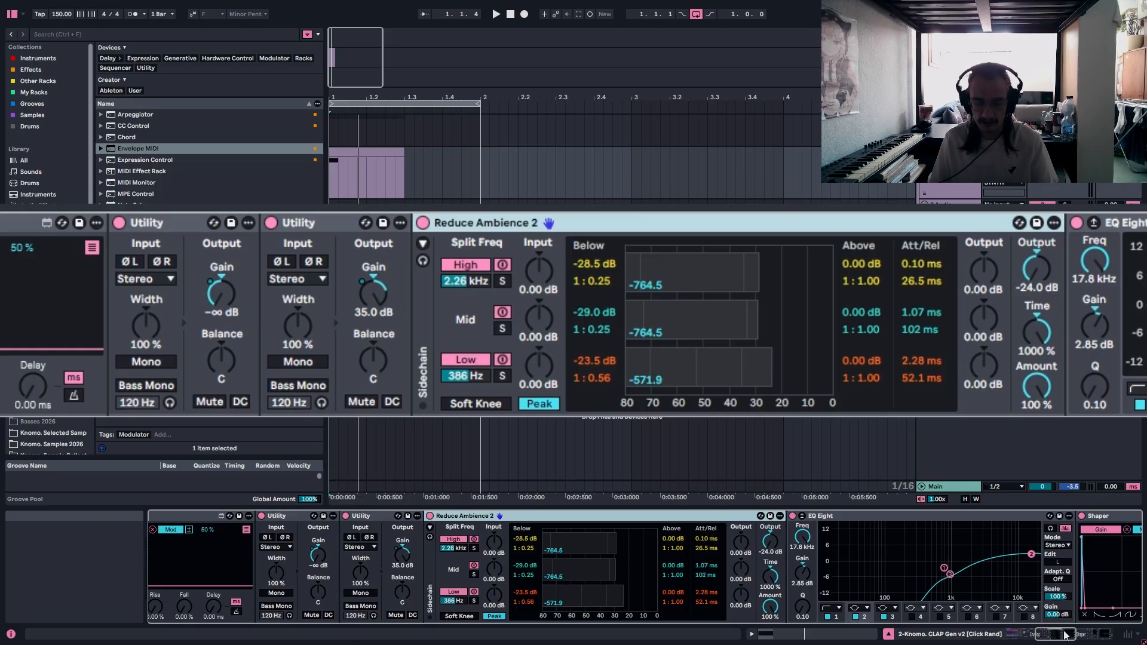
{"action": "left_click_drag", "start_coordinate": [1064, 632], "coordinate": [1079, 632]}
{"action": "left_click", "coordinate": [584, 517]}
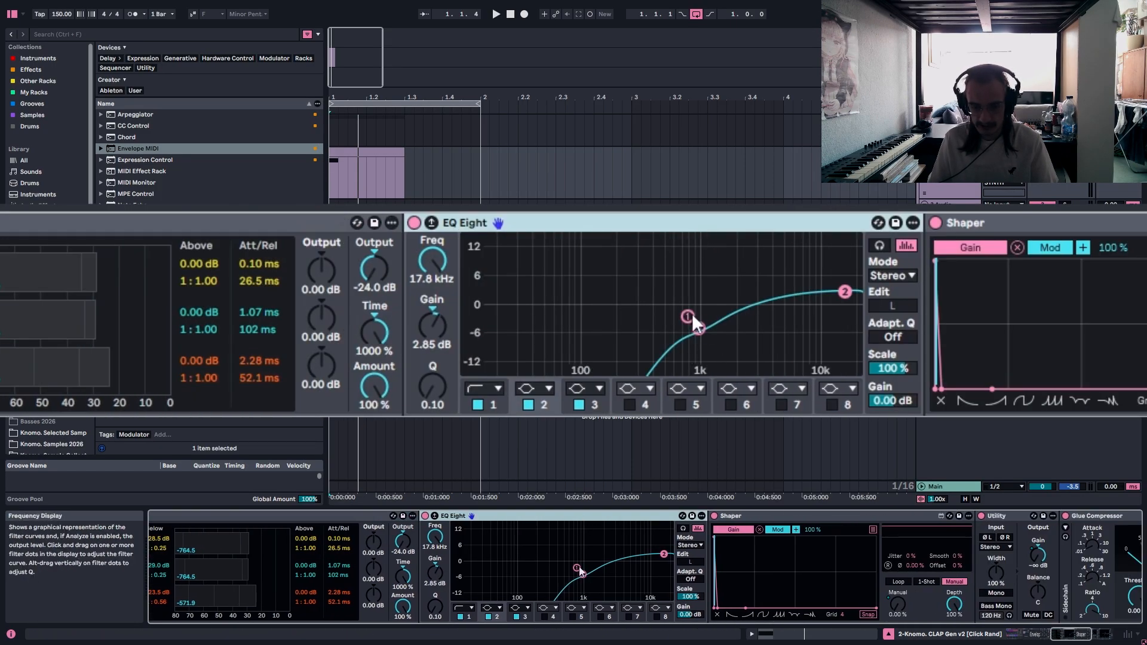
{"action": "left_click_drag", "start_coordinate": [573, 539], "coordinate": [595, 581]}
{"action": "left_click_drag", "start_coordinate": [584, 549], "coordinate": [594, 585]}
{"action": "left_click", "coordinate": [844, 291]}
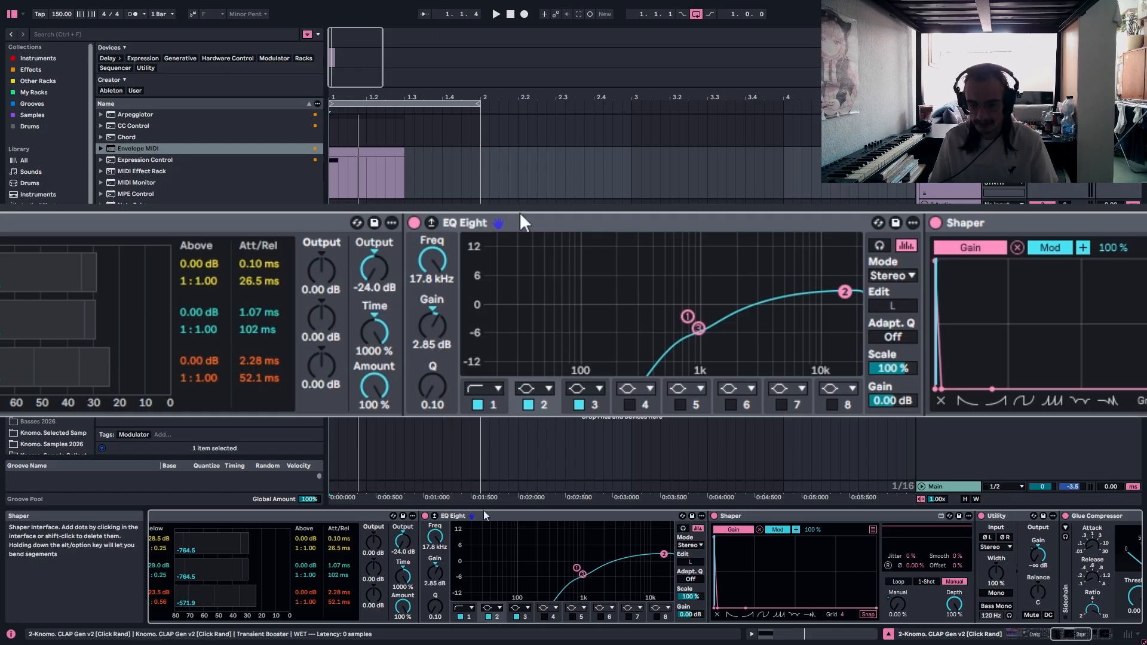
Examine the Shaper's curve, Gain mapping and Manual mode in the WET chain.
{"action": "left_click_drag", "start_coordinate": [1080, 634], "coordinate": [1091, 634]}
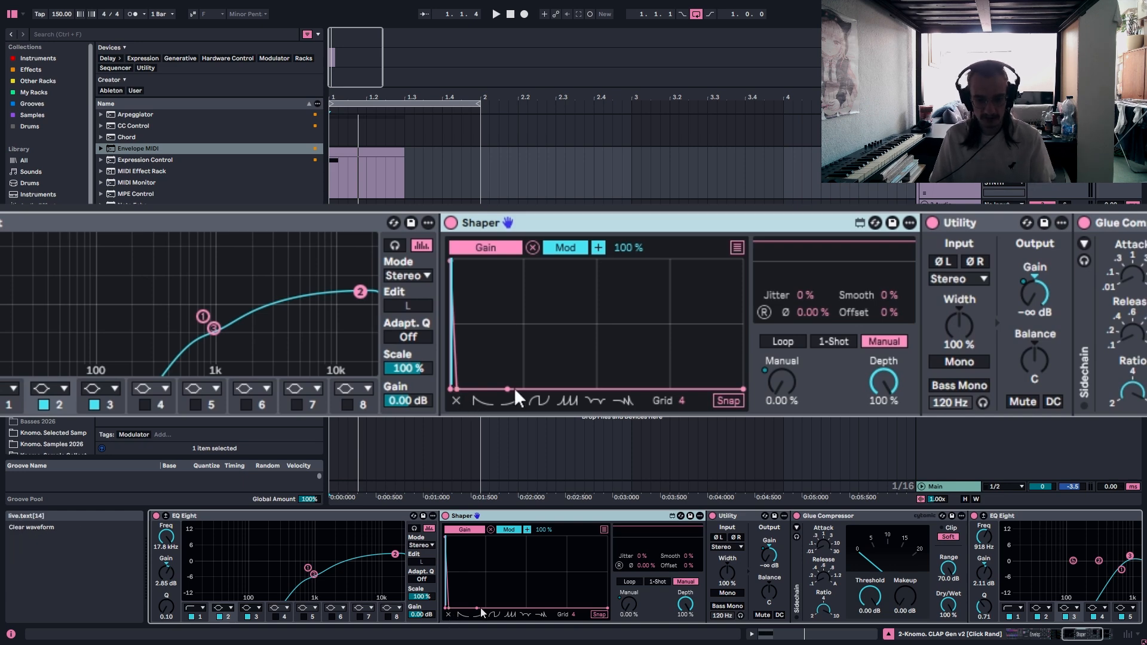
{"action": "left_click", "coordinate": [689, 585]}
{"action": "left_click_drag", "start_coordinate": [1083, 635], "coordinate": [1075, 634]}
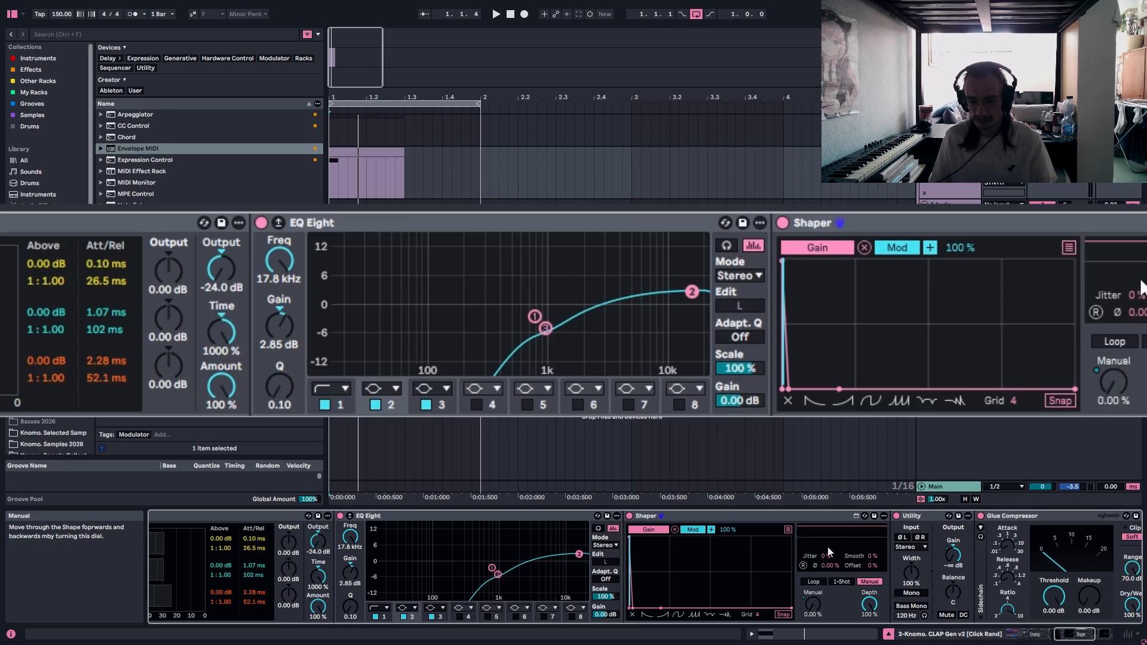
Return to the Envelope Follower, check its Manual mapping in the expanded list, and collapse the list.
{"action": "left_click_drag", "start_coordinate": [1081, 634], "coordinate": [1053, 630]}
{"action": "left_click", "coordinate": [457, 530]}
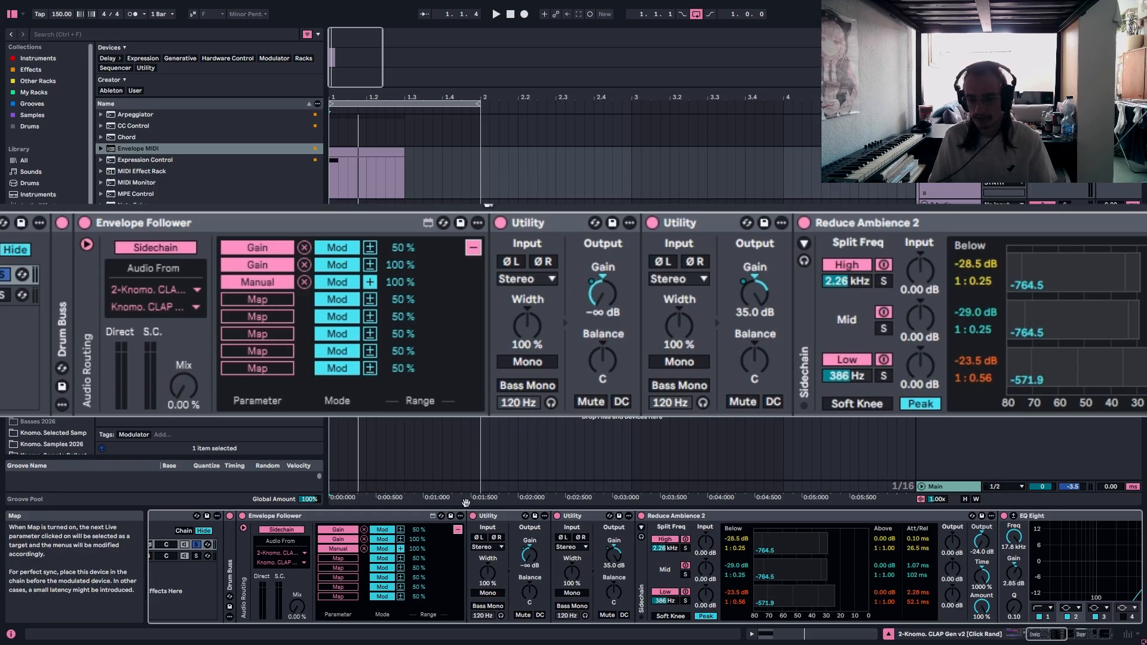
{"action": "left_click", "coordinate": [474, 248]}
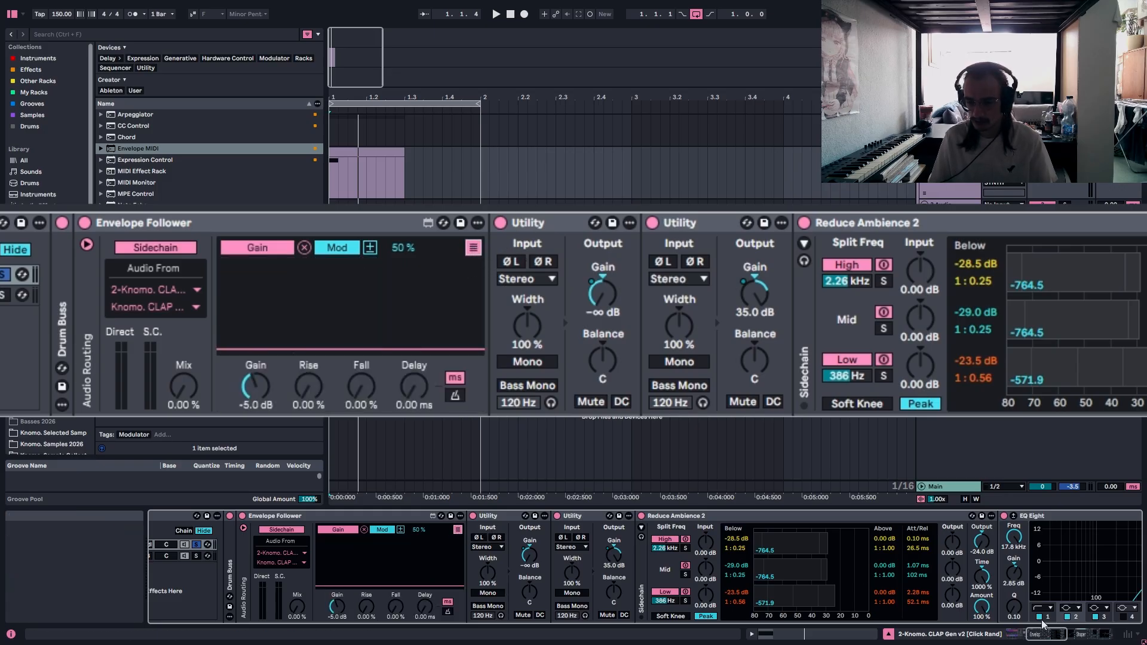
Return to the Shaper, place the insert marker at 1.1.1 and play the clip.
{"action": "left_click", "coordinate": [1066, 633]}
{"action": "left_click_drag", "start_coordinate": [1066, 633], "coordinate": [1071, 632]}
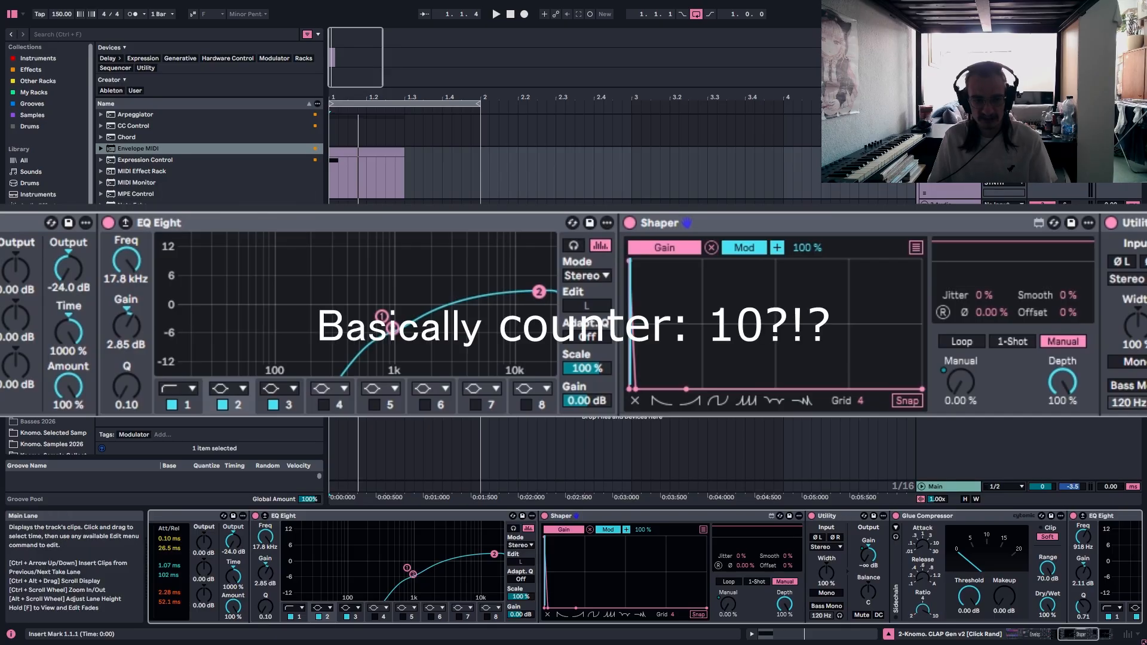
{"action": "left_click", "coordinate": [332, 189]}
{"action": "key", "text": "space"}
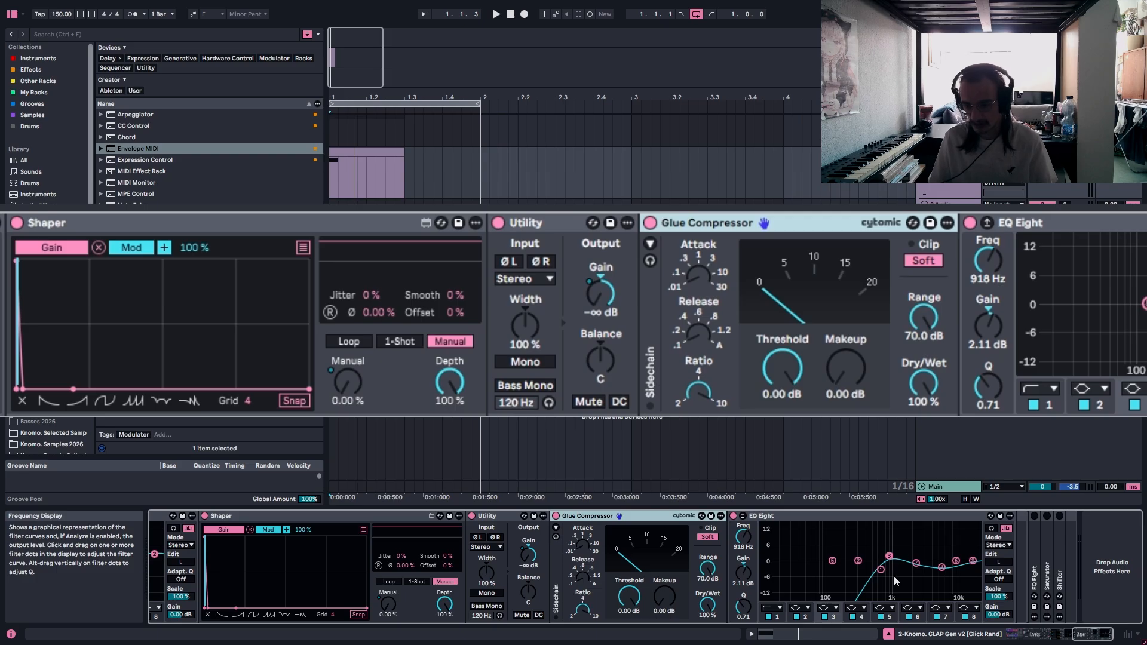
Examine the EQ Eight after the Glue Compressor in the WET chain and fold the Transient Booster rack.
{"action": "left_click", "coordinate": [885, 551]}
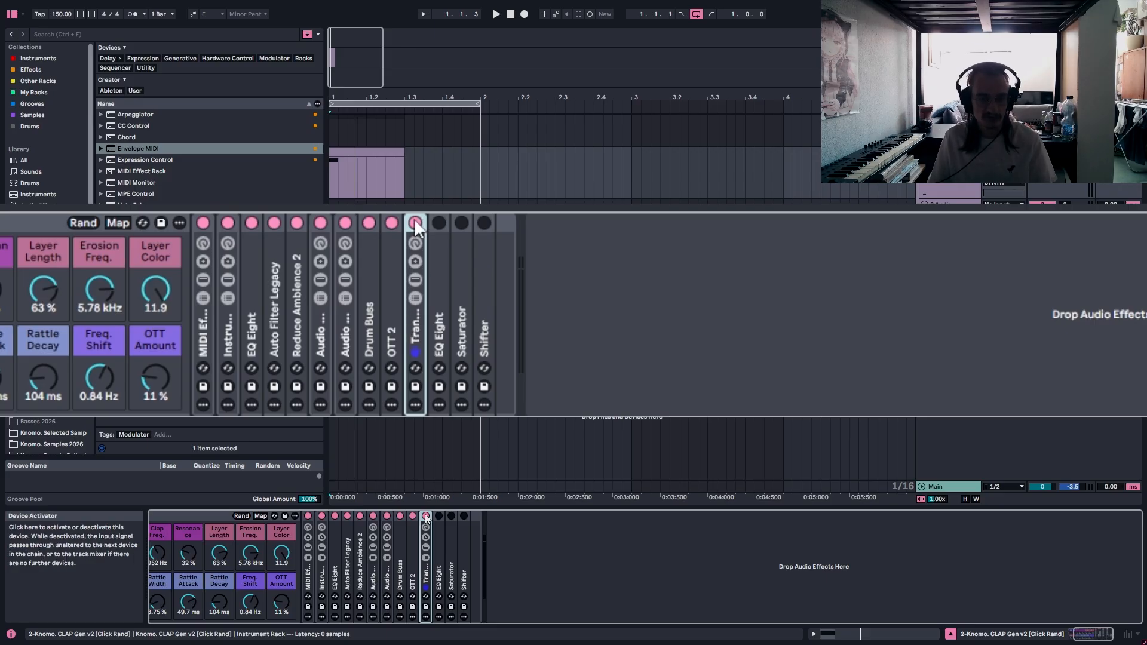
{"action": "double_click", "coordinate": [413, 311]}
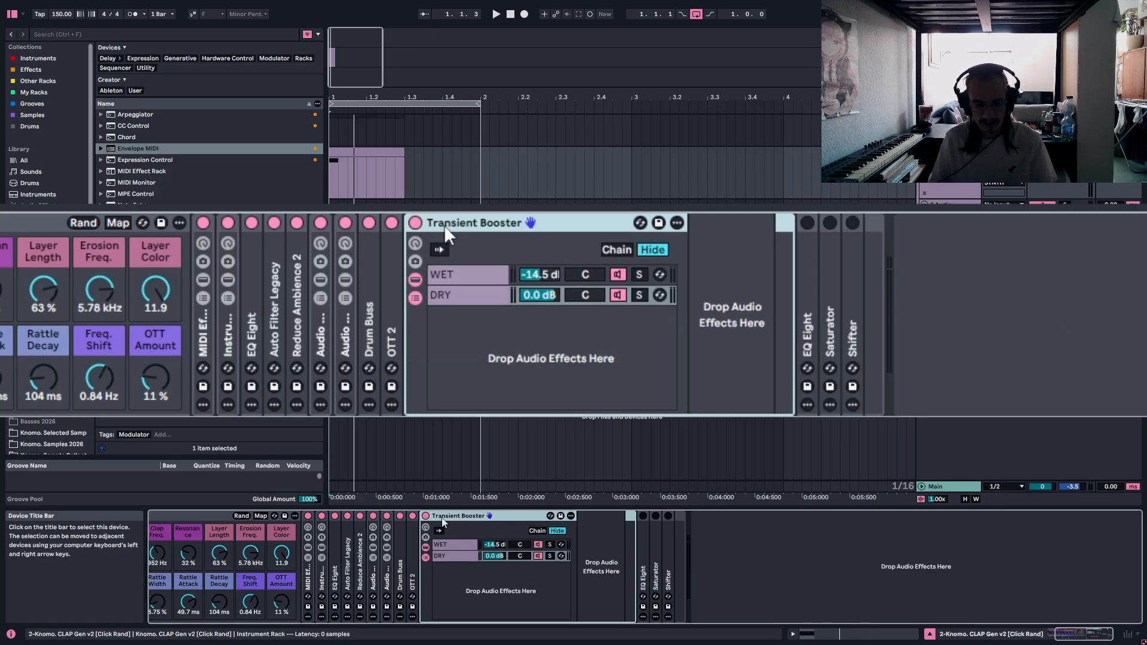
{"action": "double_click", "coordinate": [443, 224]}
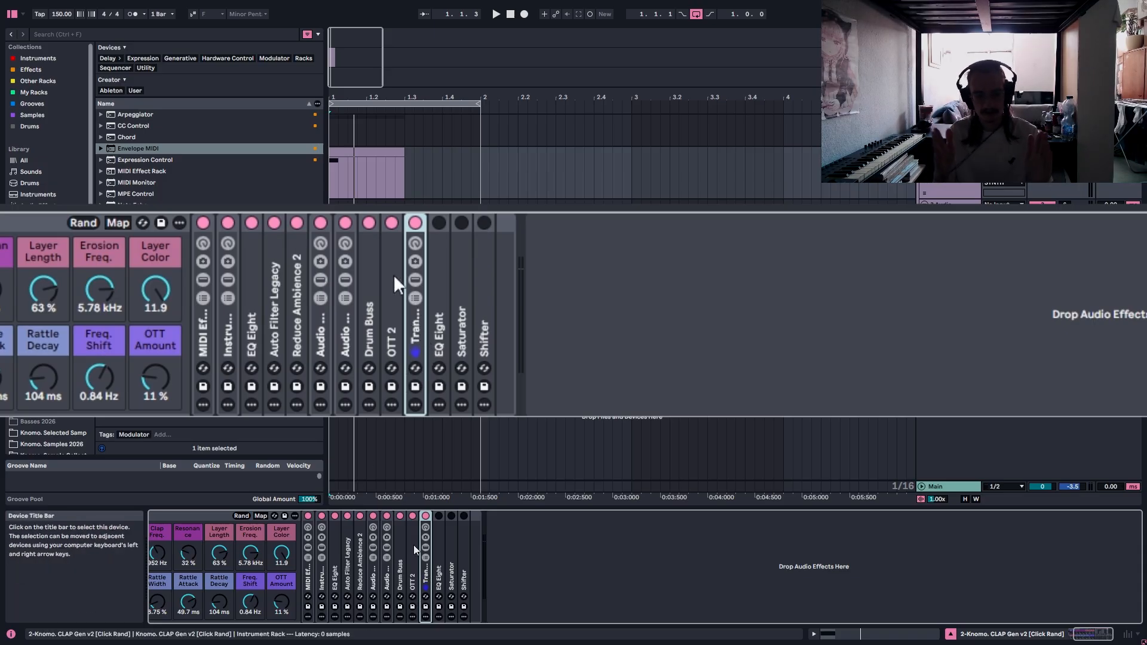
Switch on the EQ Eight after the Transient Booster, unfold it, and select its band 2.
{"action": "left_click", "coordinate": [442, 223]}
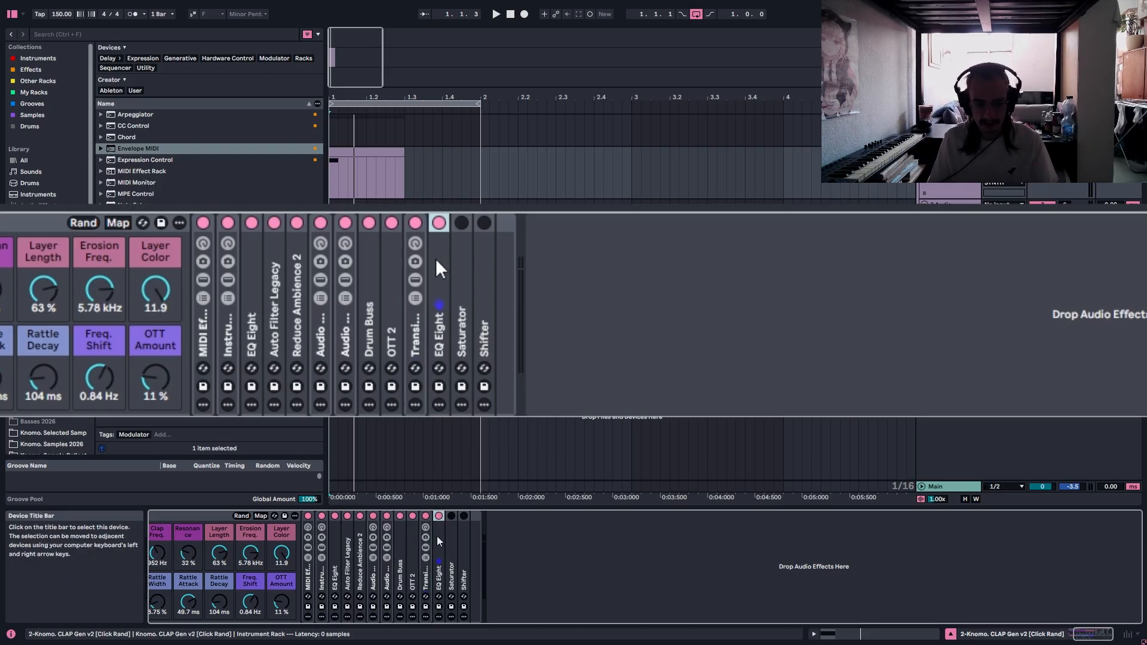
{"action": "double_click", "coordinate": [440, 263]}
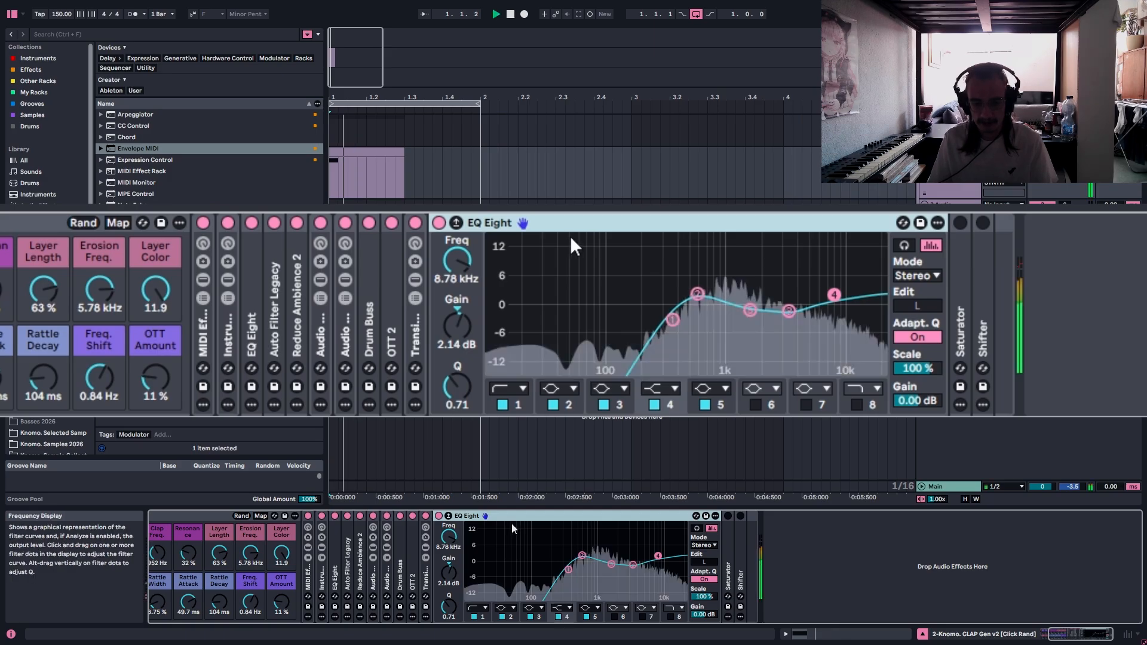
{"action": "left_click", "coordinate": [696, 294]}
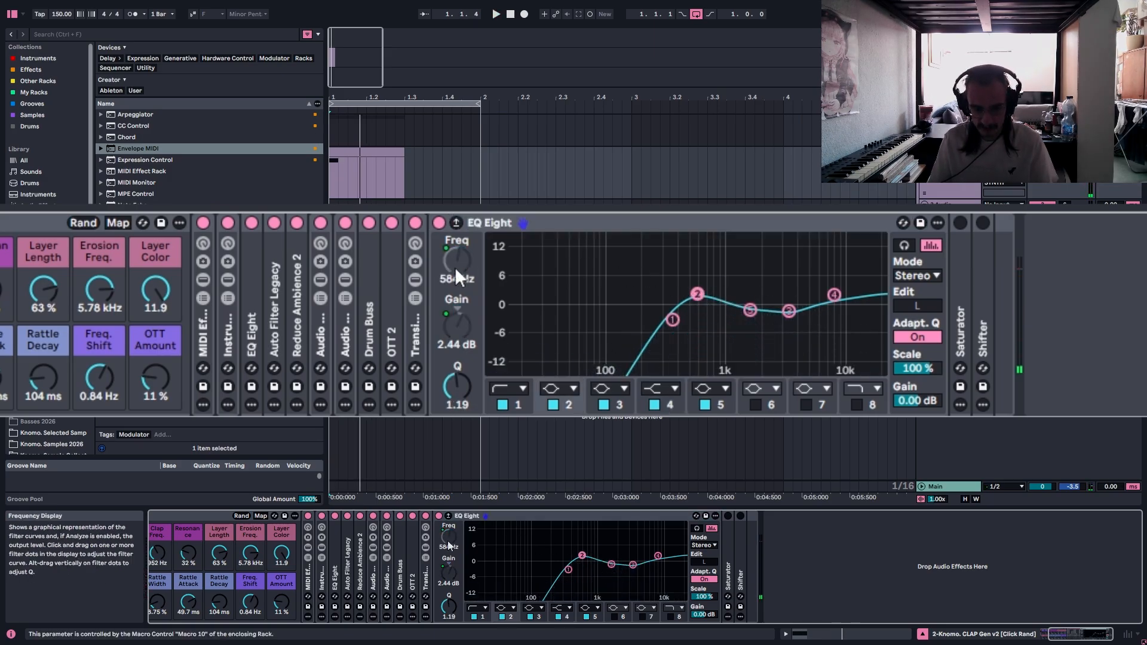
Set the Mid Charact. macro to 26 and play the clip repeatedly to hear its effect on the EQ Eight.
{"action": "left_click", "coordinate": [1067, 635]}
{"action": "mouse_move", "coordinate": [208, 601]}
{"action": "left_mouse_down"}
{"action": "mouse_move", "coordinate": [207, 544]}
{"action": "mouse_move", "coordinate": [207, 616]}
{"action": "mouse_move", "coordinate": [207, 544]}
{"action": "mouse_move", "coordinate": [208, 617]}
{"action": "mouse_move", "coordinate": [207, 601]}
{"action": "left_mouse_up"}
{"action": "key", "text": "space"}
{"action": "key", "text": "space"}
{"action": "key", "text": "space"}
{"action": "key", "text": "space"}
{"action": "key", "text": "space"}
{"action": "key", "text": "space"}
{"action": "key", "text": "space"}
{"action": "key", "text": "space"}
{"action": "key", "text": "space"}
{"action": "key", "text": "space"}
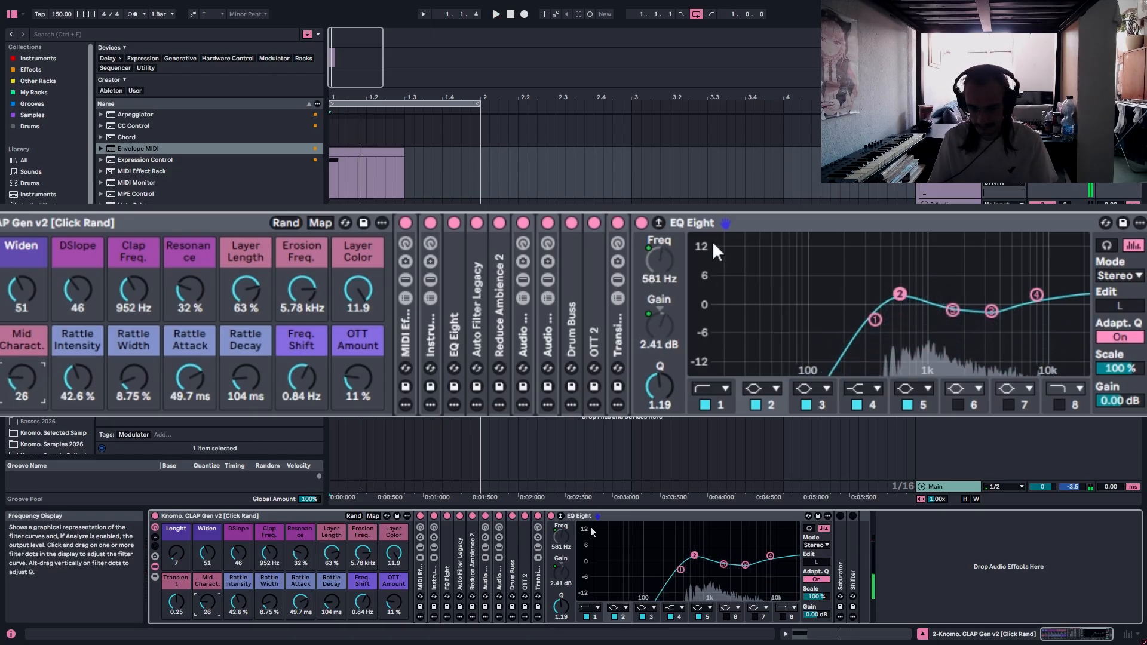
Sweep the Clap Freq. macro between 700 Hz and 1.20 kHz, settle it at 974 Hz, and play the clip.
{"action": "left_click", "coordinate": [177, 559]}
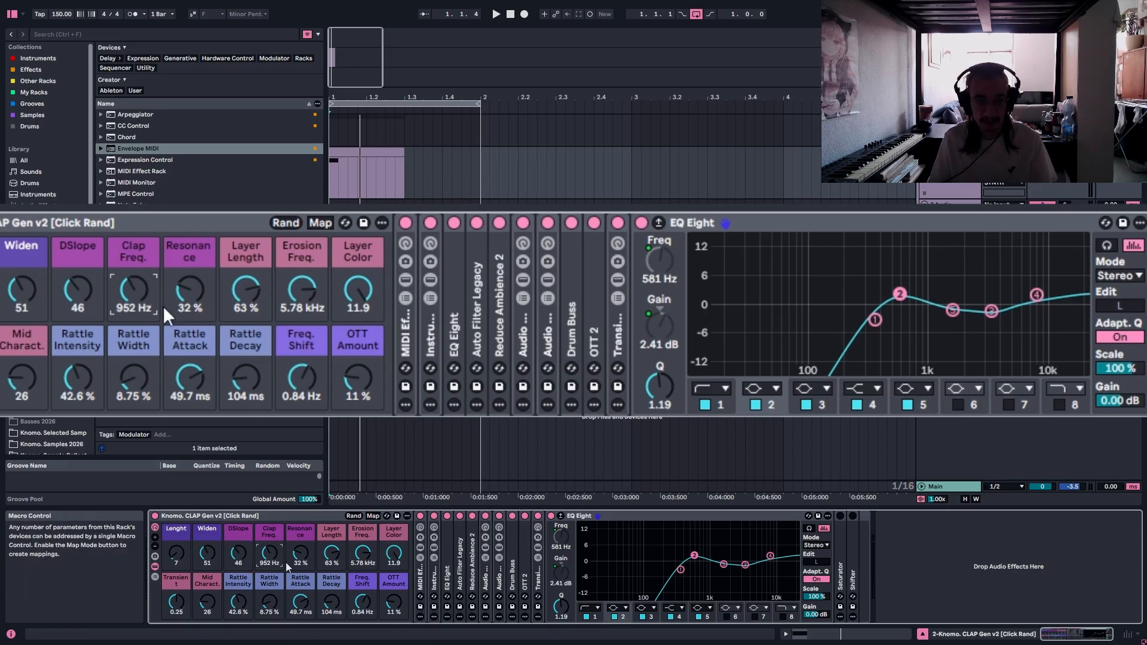
{"action": "left_click_drag", "start_coordinate": [270, 553], "coordinate": [269, 631]}
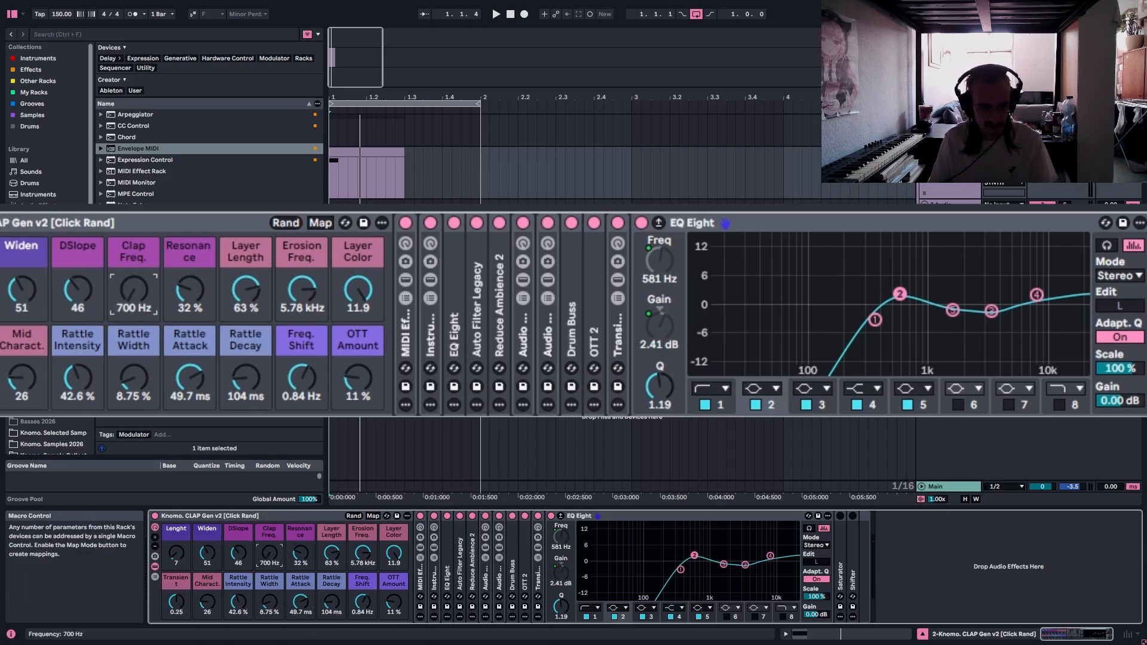
{"action": "left_click_drag", "start_coordinate": [270, 554], "coordinate": [269, 476]}
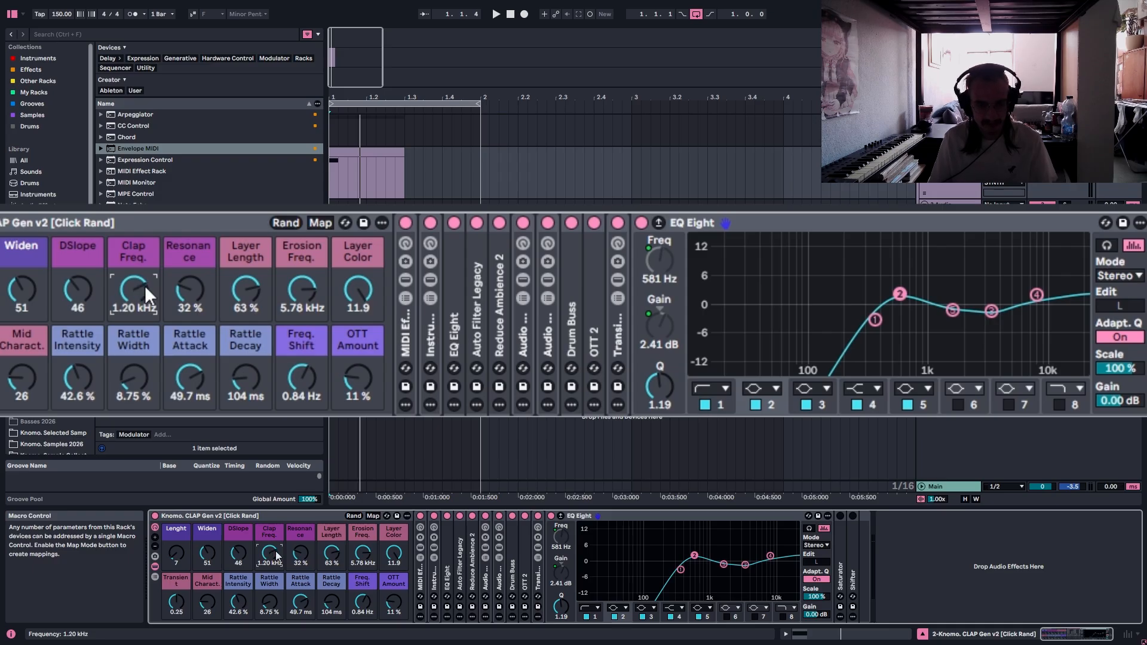
{"action": "left_click_drag", "start_coordinate": [269, 553], "coordinate": [305, 560]}
{"action": "key", "text": "space"}
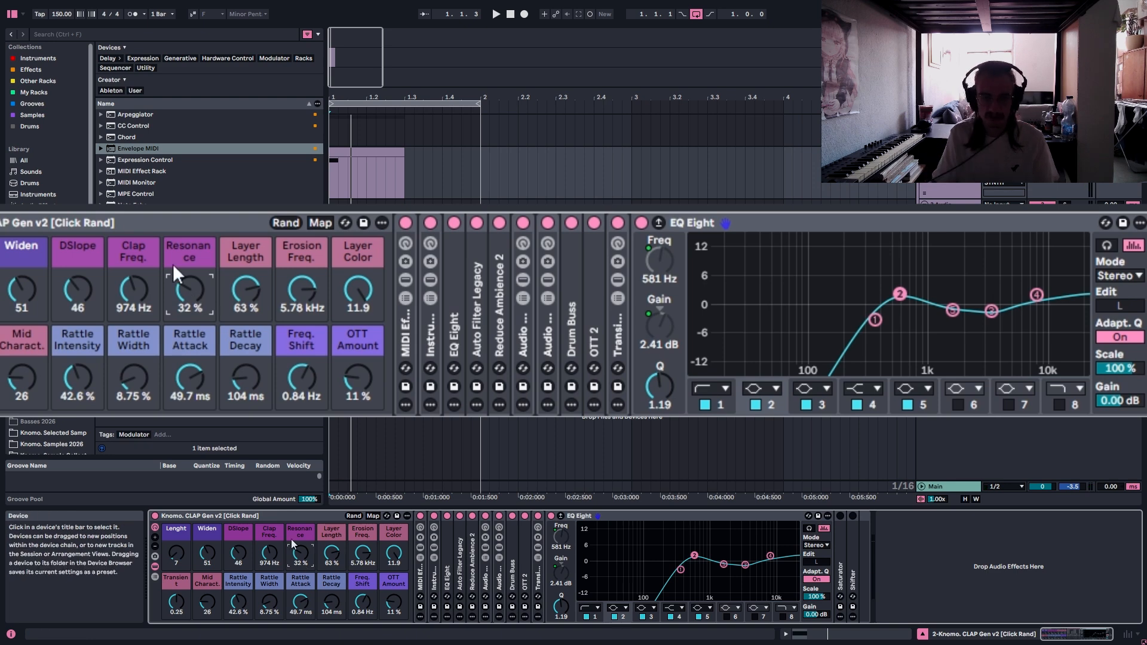
Set the Layer Length macro to 61 % while playing the clip to hear its effect.
{"action": "left_click_drag", "start_coordinate": [246, 291], "coordinate": [245, 315]}
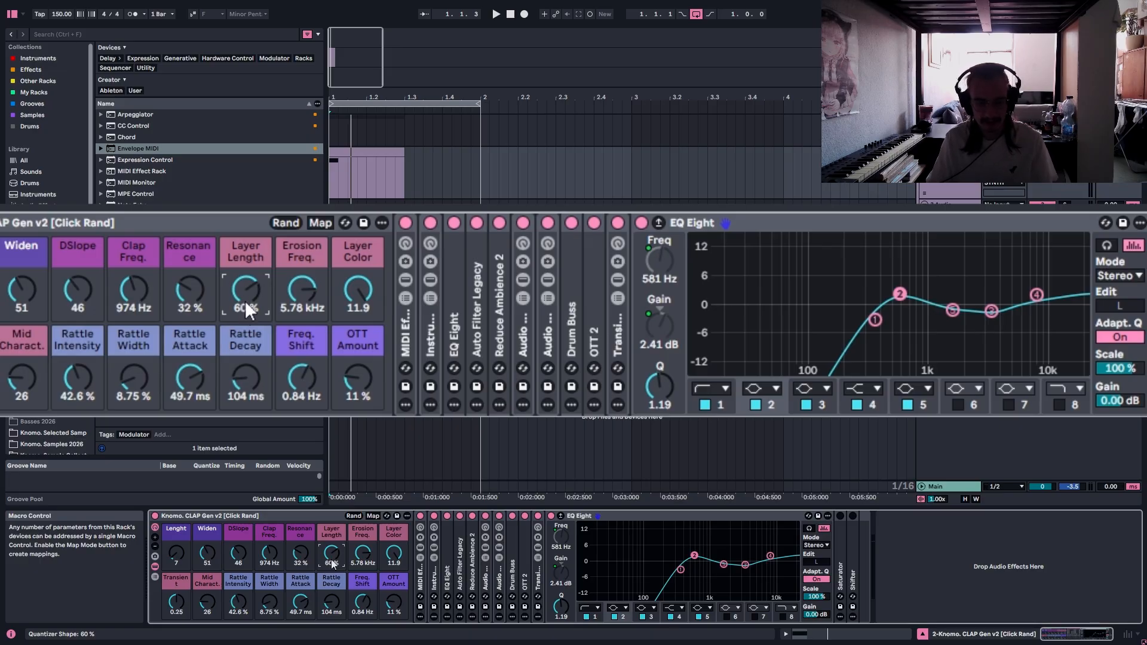
{"action": "key", "text": "space"}
{"action": "mouse_move", "coordinate": [332, 553]}
{"action": "left_mouse_down"}
{"action": "mouse_move", "coordinate": [332, 538]}
{"action": "mouse_move", "coordinate": [331, 590]}
{"action": "mouse_move", "coordinate": [332, 538]}
{"action": "mouse_move", "coordinate": [331, 564]}
{"action": "left_mouse_up"}
{"action": "key", "text": "space"}
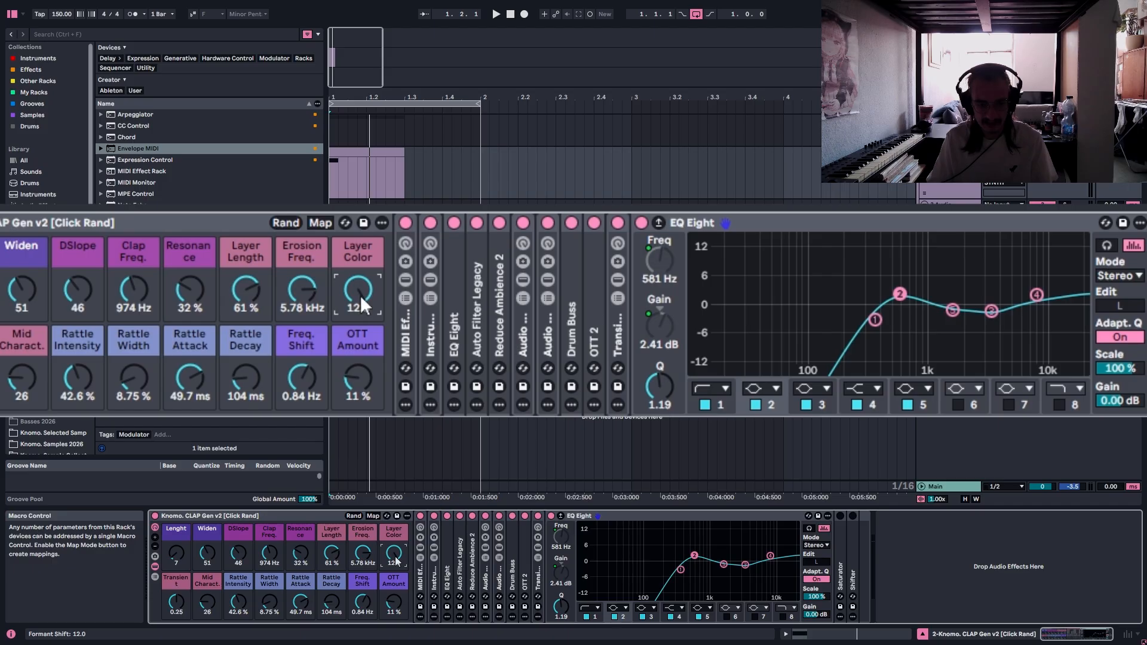
Sweep the Layer Color macro down and back to 12.0, and go over the Rattle macros.
{"action": "left_click_drag", "start_coordinate": [360, 291], "coordinate": [360, 335]}
{"action": "left_click_drag", "start_coordinate": [393, 552], "coordinate": [394, 596]}
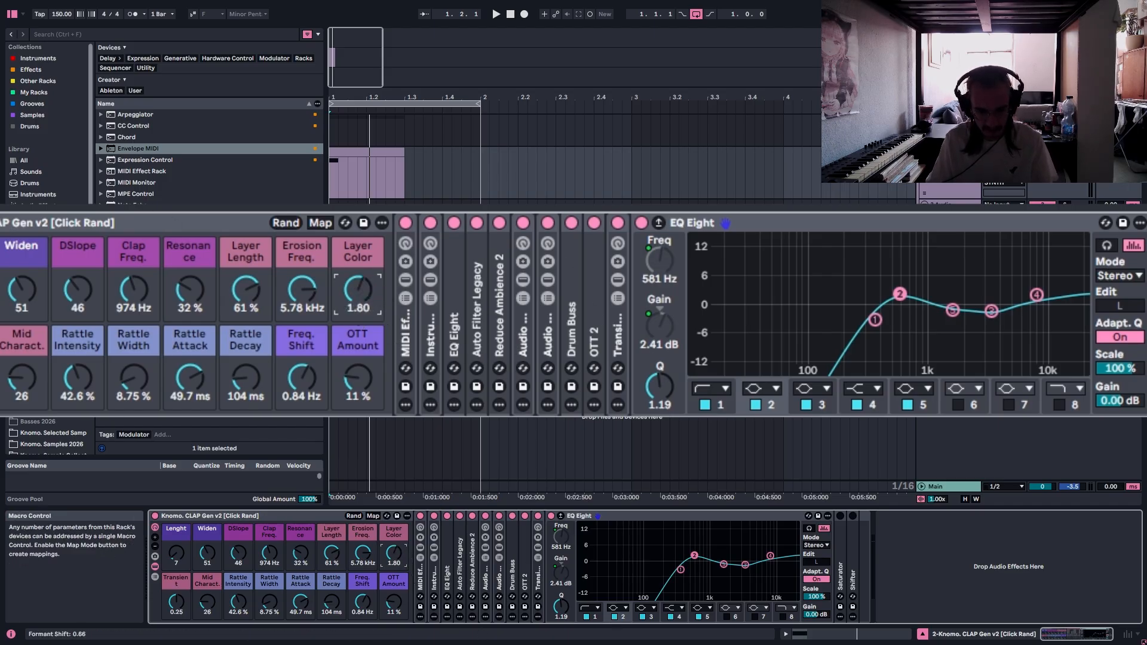
{"action": "left_click", "coordinate": [243, 604]}
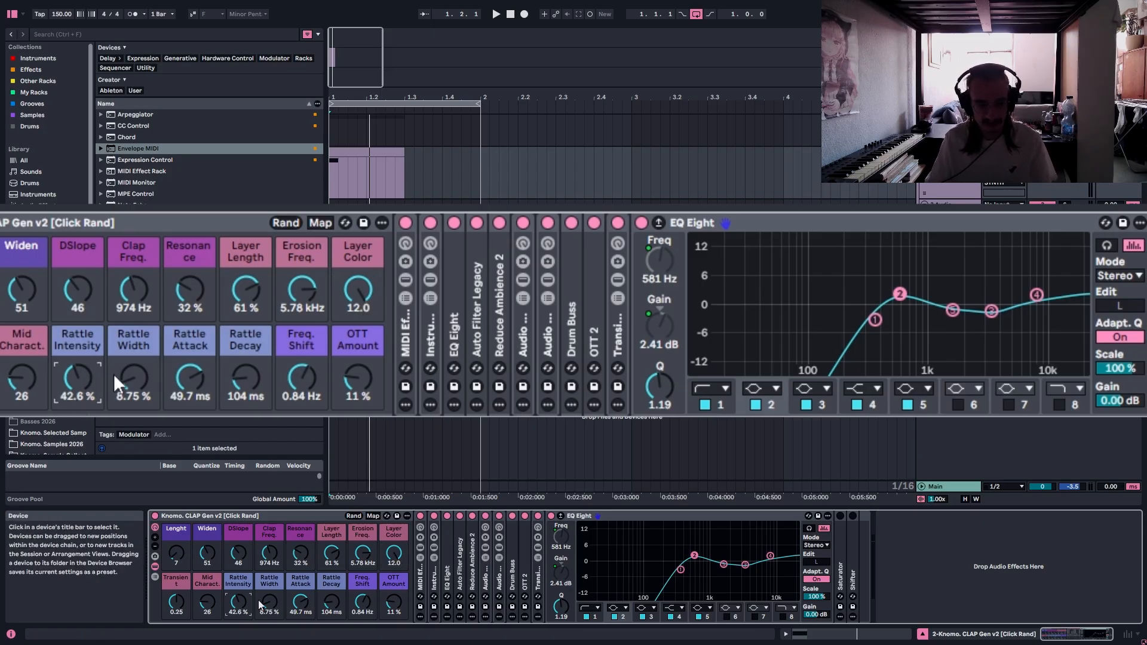
{"action": "left_click", "coordinate": [189, 339]}
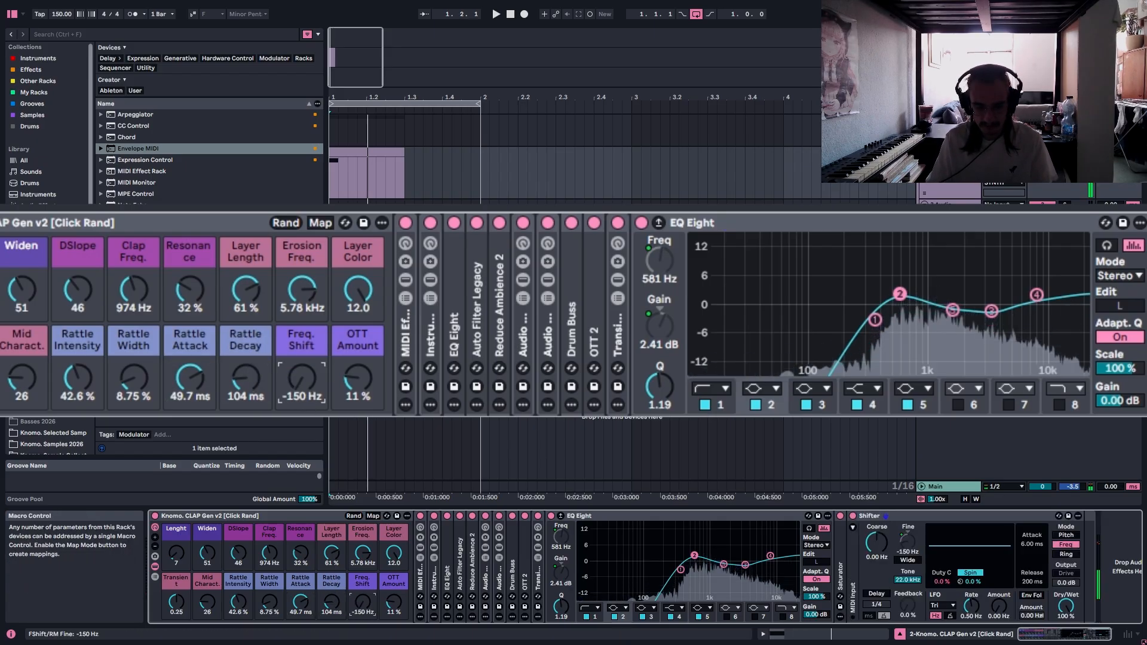
Set the Freq. Shift macro to 5.70 Hz and play the clip repeatedly to hear its effect.
{"action": "mouse_move", "coordinate": [364, 602]}
{"action": "left_mouse_down"}
{"action": "mouse_move", "coordinate": [364, 508]}
{"action": "mouse_move", "coordinate": [363, 597]}
{"action": "left_mouse_up"}
{"action": "key", "text": "space"}
{"action": "key", "text": "space"}
{"action": "key", "text": "space"}
{"action": "key", "text": "space"}
{"action": "key", "text": "space"}
{"action": "key", "text": "space"}
{"action": "key", "text": "space"}
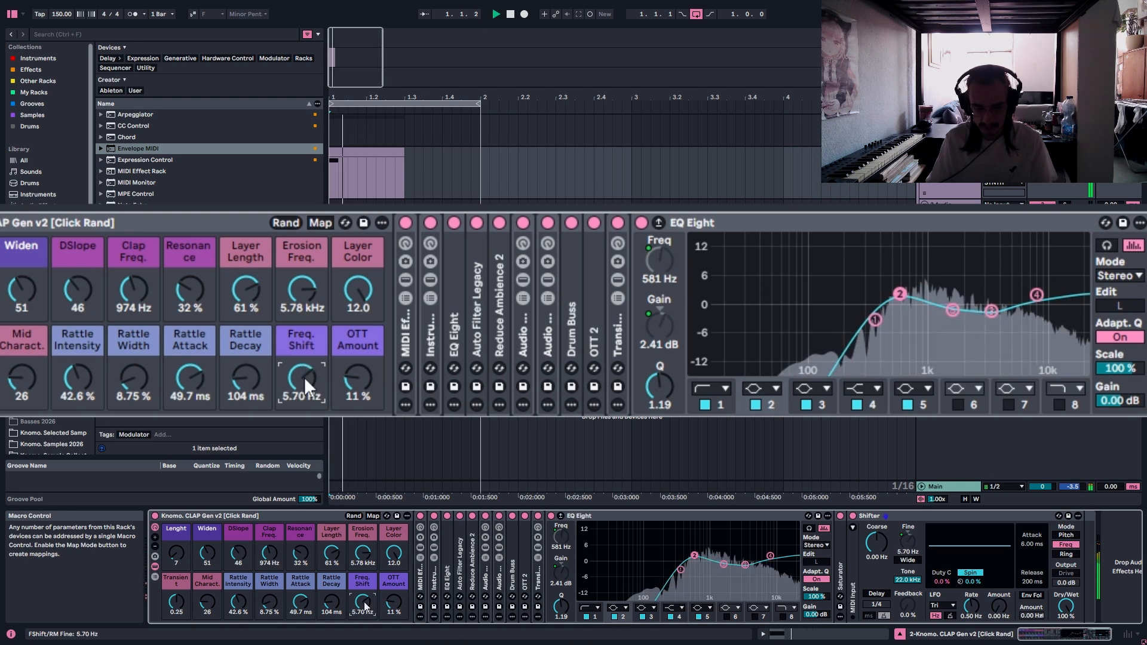
Set the OTT Amount macro to 50 %, checking it on the OTT 2 device, and fold the rack's open devices.
{"action": "left_click", "coordinate": [395, 602]}
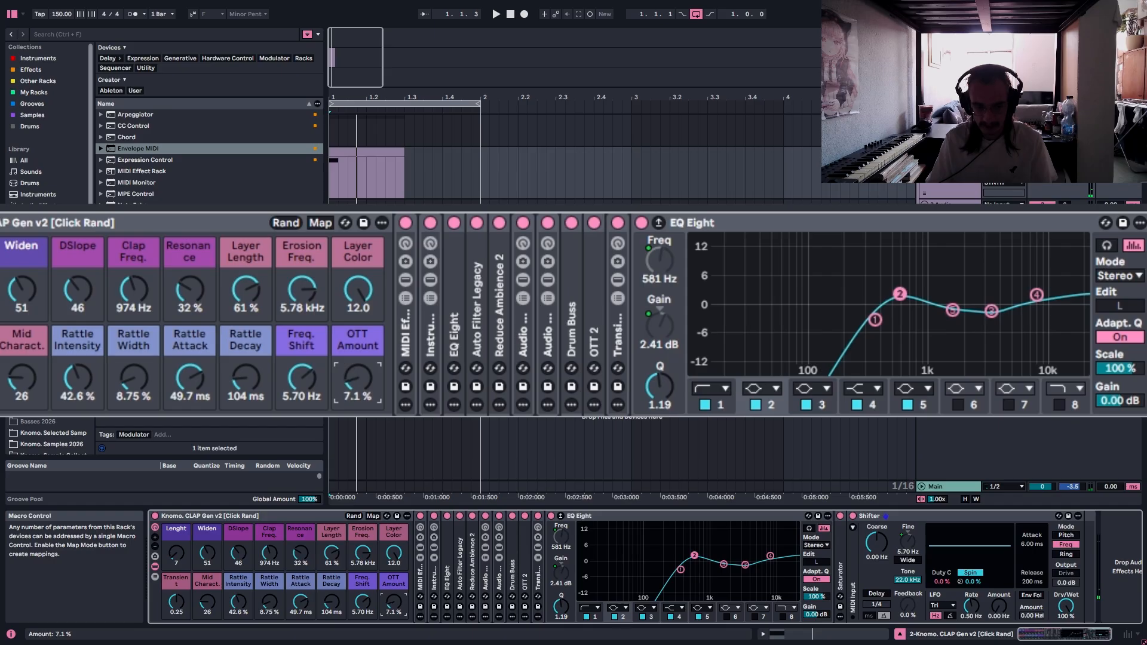
{"action": "left_click_drag", "start_coordinate": [396, 602], "coordinate": [396, 621]}
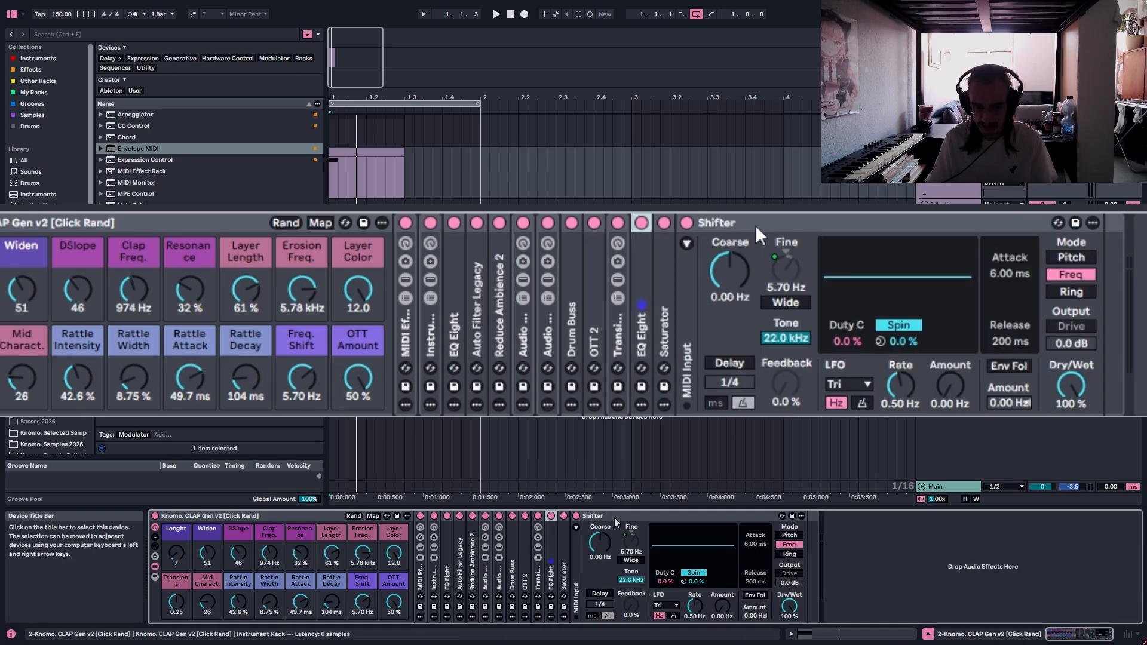
{"action": "double_click", "coordinate": [618, 517]}
{"action": "double_click", "coordinate": [524, 573]}
{"action": "mouse_move", "coordinate": [395, 604]}
{"action": "left_mouse_down"}
{"action": "mouse_move", "coordinate": [395, 643]}
{"action": "mouse_move", "coordinate": [395, 602]}
{"action": "left_mouse_up"}
{"action": "double_click", "coordinate": [606, 516]}
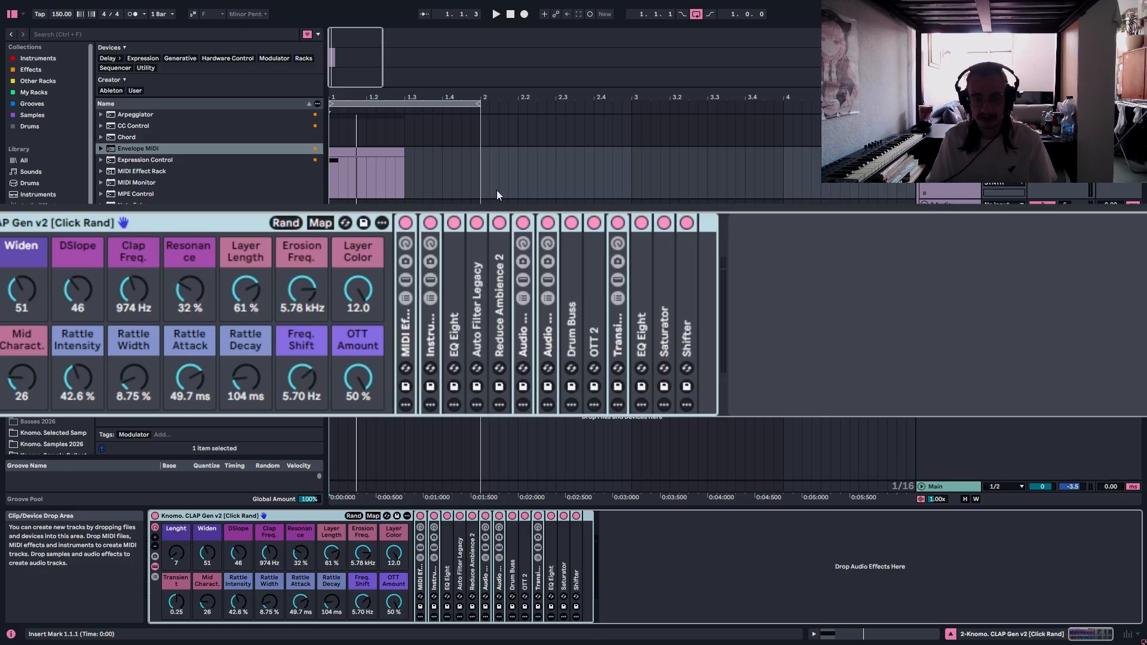
Randomize the CLAP Gen v2 rack's macros again and again, playing the clip from 1.1.1 to audition the variations.
{"action": "key", "text": "r"}
{"action": "key", "text": "r"}
{"action": "left_click", "coordinate": [333, 190]}
{"action": "key", "text": "space"}
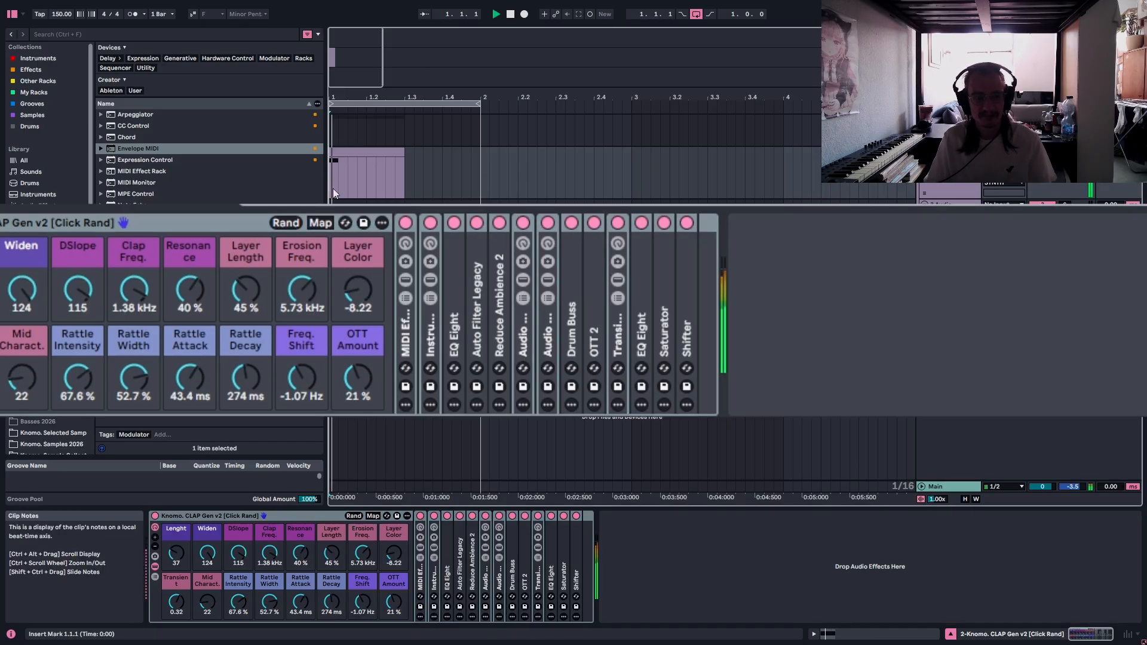
{"action": "key", "text": "r"}
{"action": "key", "text": "r"}
{"action": "key", "text": "space"}
{"action": "key", "text": "r"}
{"action": "key", "text": "space"}
{"action": "key", "text": "space"}
{"action": "key", "text": "r"}
{"action": "key", "text": "space"}
{"action": "key", "text": "space"}
{"action": "key", "text": "r"}
{"action": "key", "text": "space"}
{"action": "key", "text": "space"}
{"action": "key", "text": "r"}
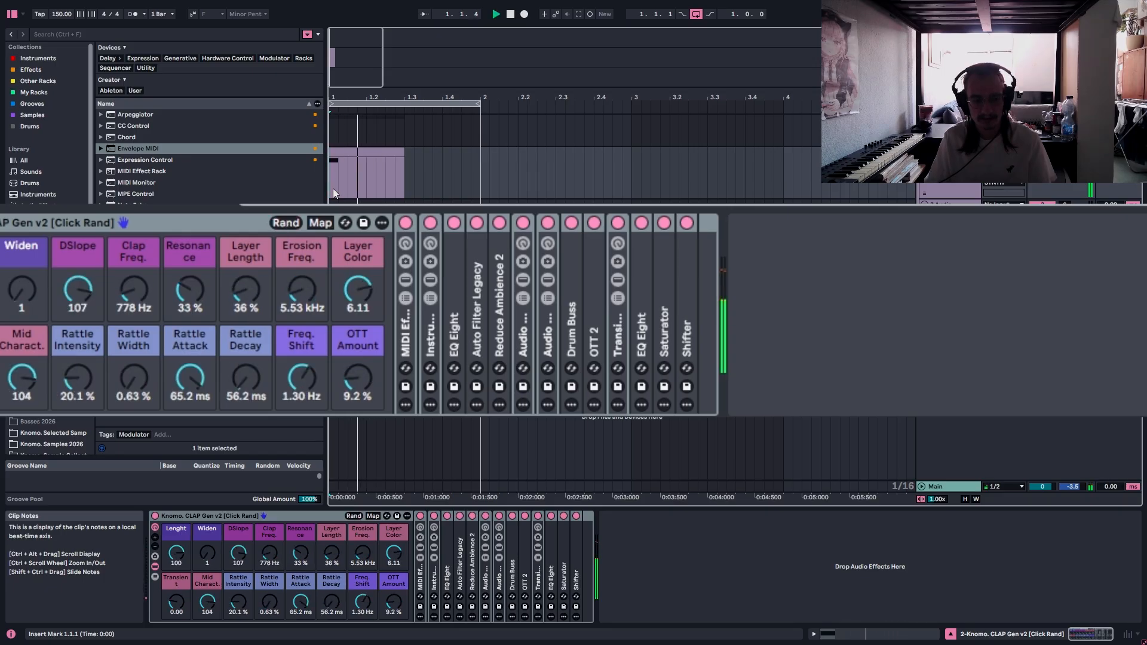
{"action": "key", "text": "r"}
{"action": "key", "text": "r"}
{"action": "key", "text": "space"}
{"action": "key", "text": "r"}
{"action": "key", "text": "r"}
{"action": "key", "text": "r"}
{"action": "key", "text": "space"}
{"action": "key", "text": "r"}
{"action": "key", "text": "r"}
{"action": "key", "text": "r"}
{"action": "key", "text": "space"}
Replace the old audio track with a new one, armed for recording and taking its input from the CLAP Gen v2 track.
{"action": "left_click", "coordinate": [330, 240]}
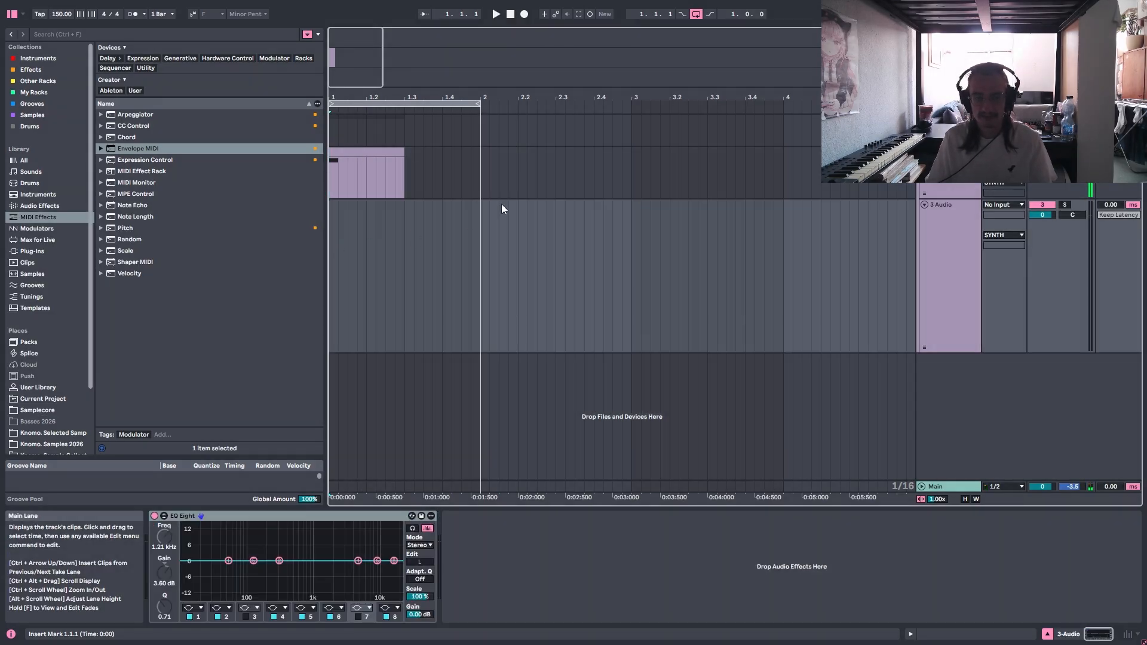
{"action": "left_click", "coordinate": [950, 210]}
{"action": "right_click", "coordinate": [954, 196]}
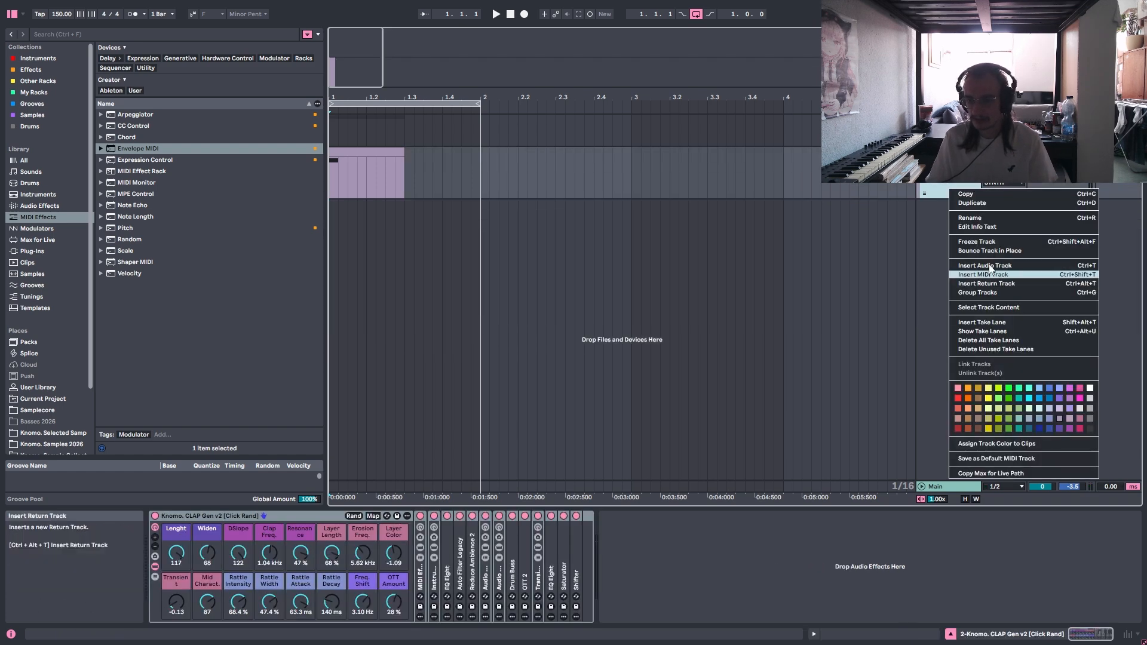
{"action": "left_click", "coordinate": [986, 272]}
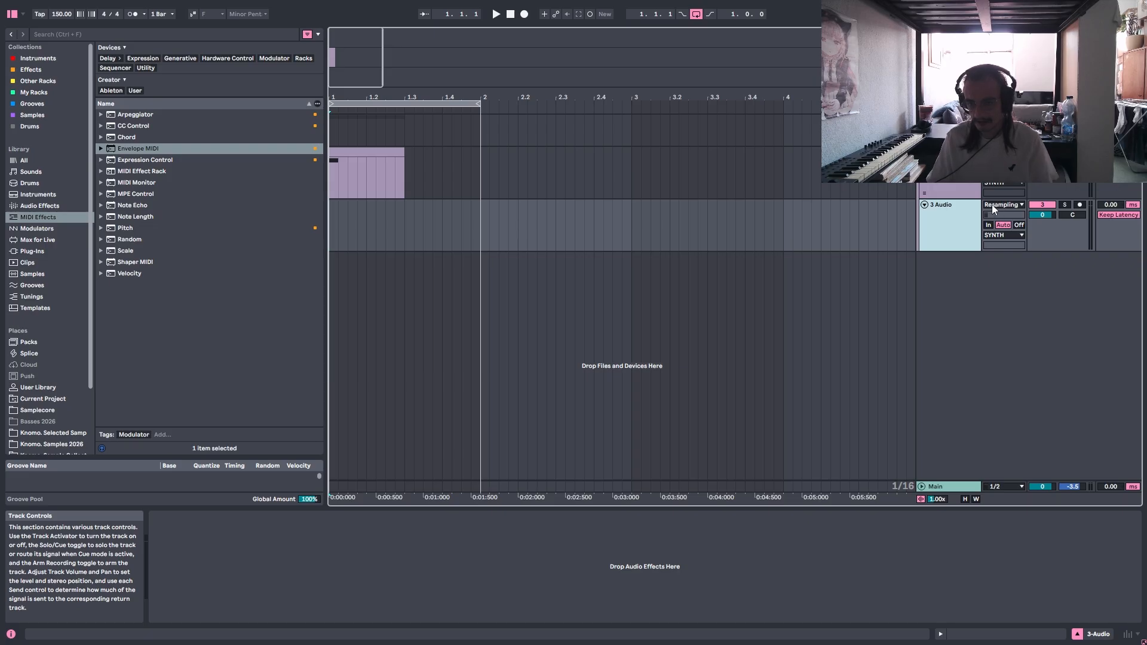
{"action": "left_click", "coordinate": [998, 206]}
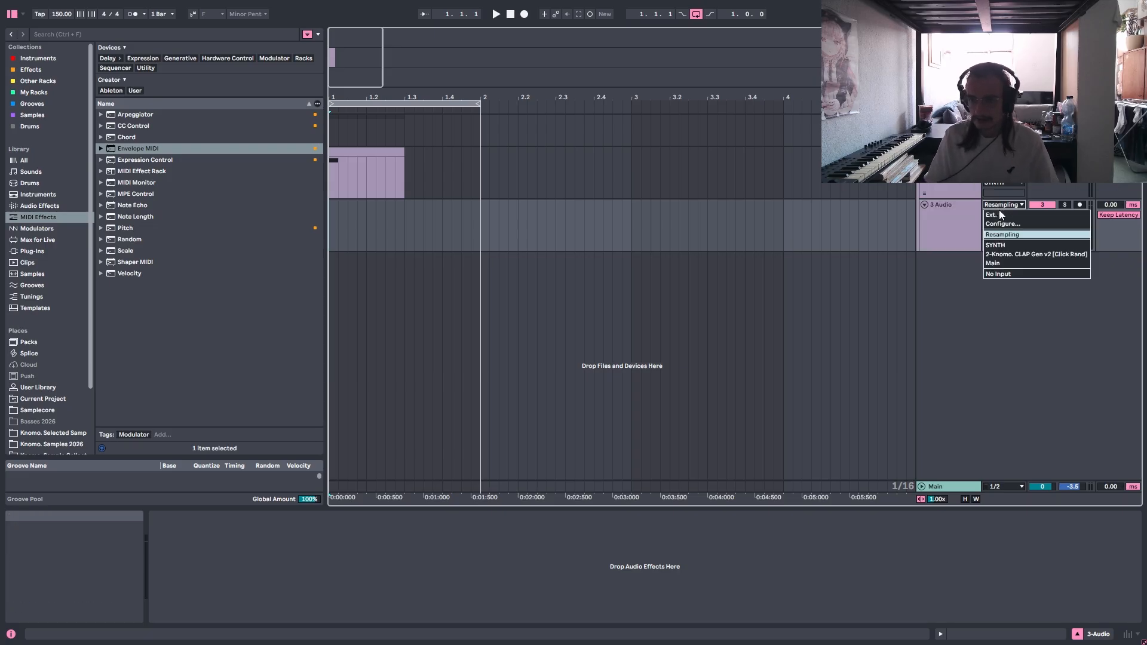
{"action": "left_click", "coordinate": [1015, 254]}
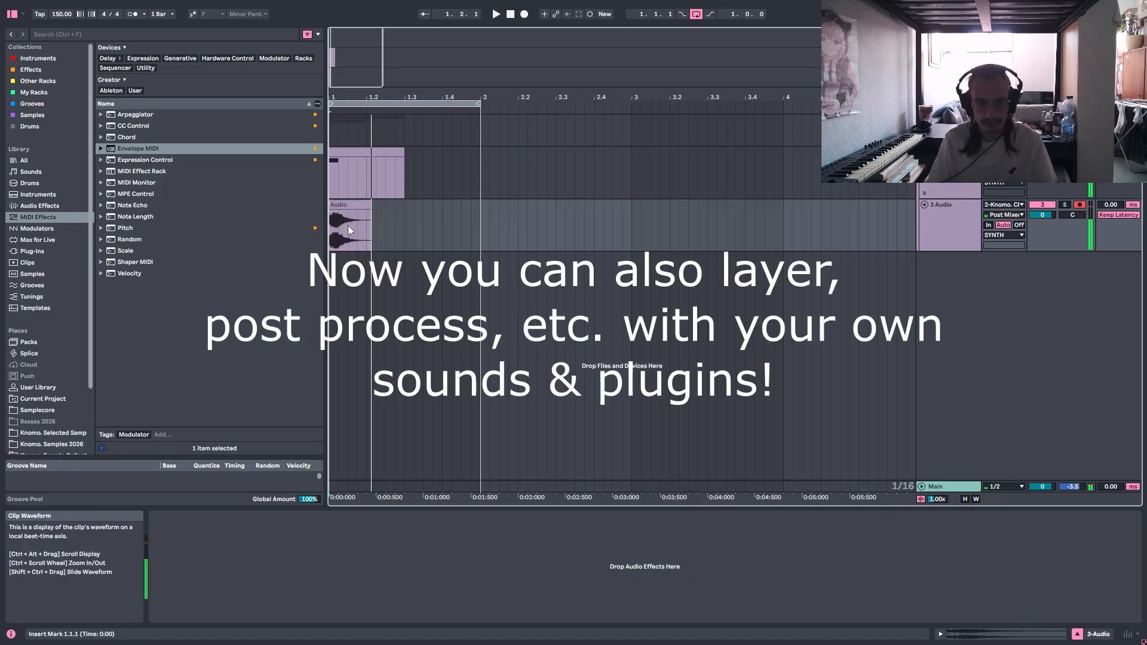
{"action": "left_click", "coordinate": [477, 179]}
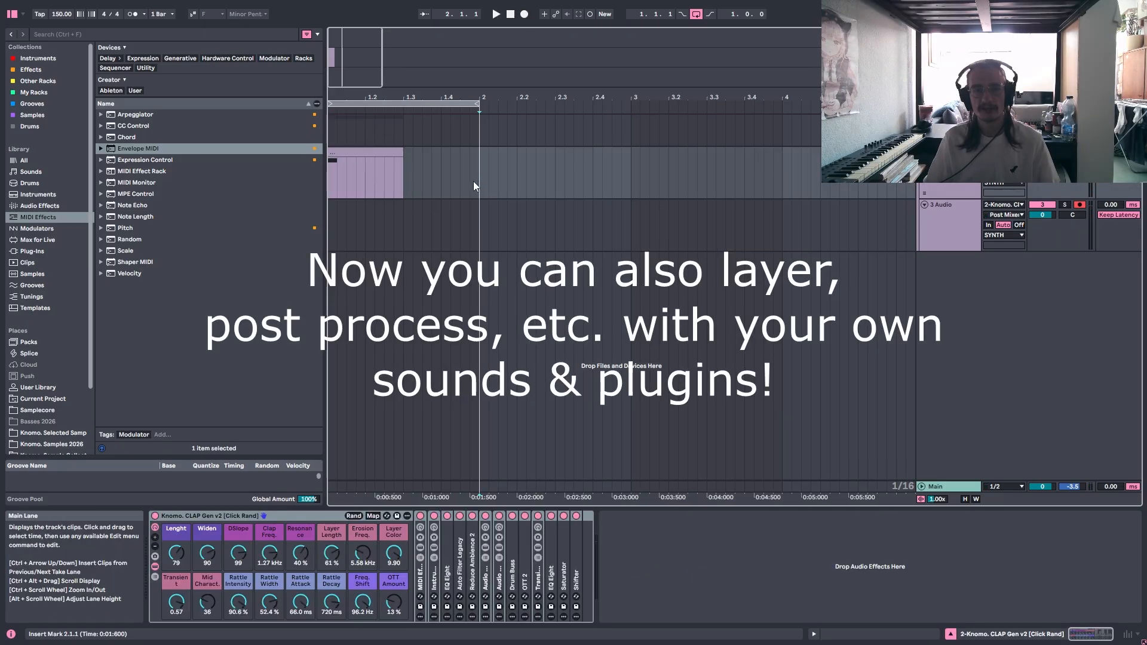
{"action": "left_click_drag", "start_coordinate": [412, 180], "coordinate": [278, 199]}
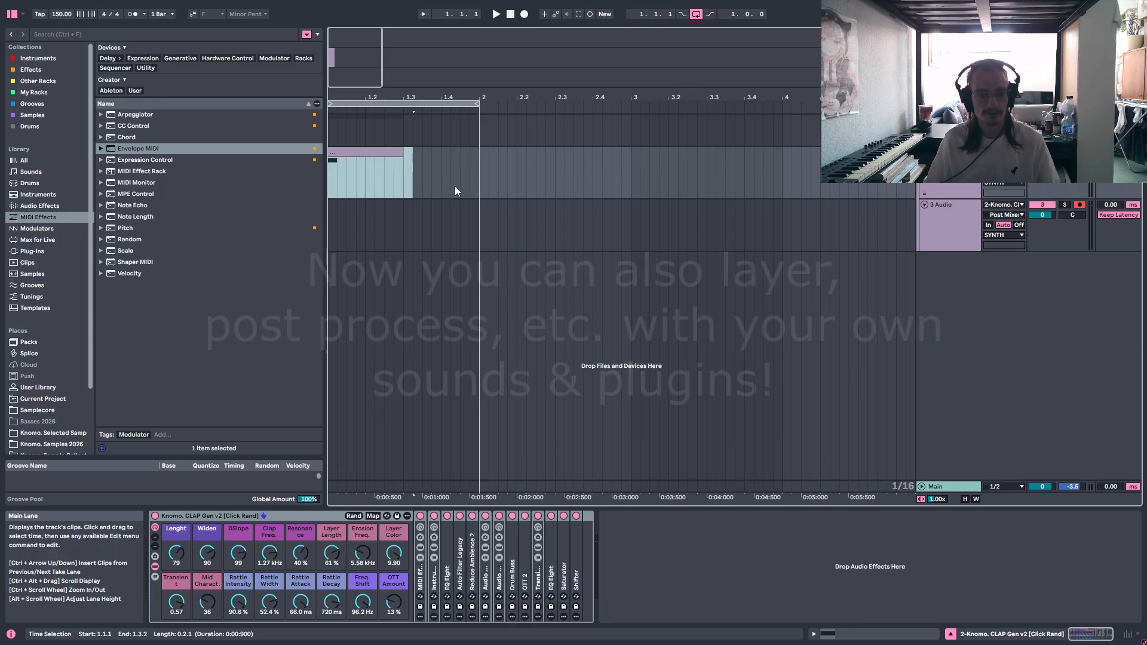
{"action": "left_click_drag", "start_coordinate": [421, 181], "coordinate": [258, 174]}
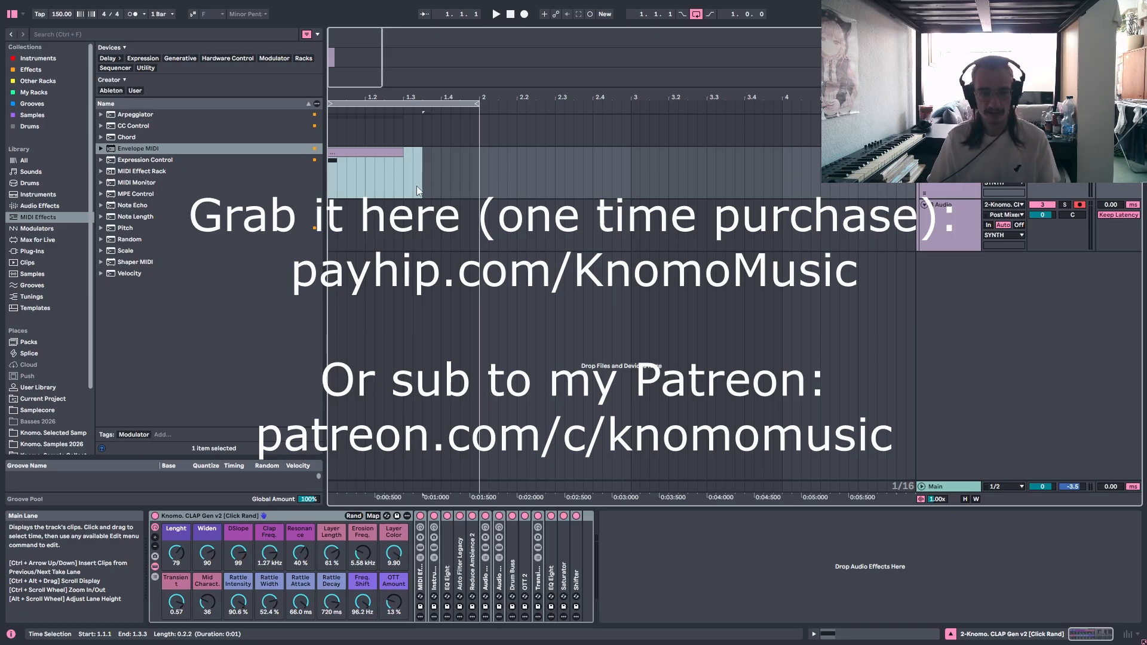
{"action": "left_click", "coordinate": [457, 179]}
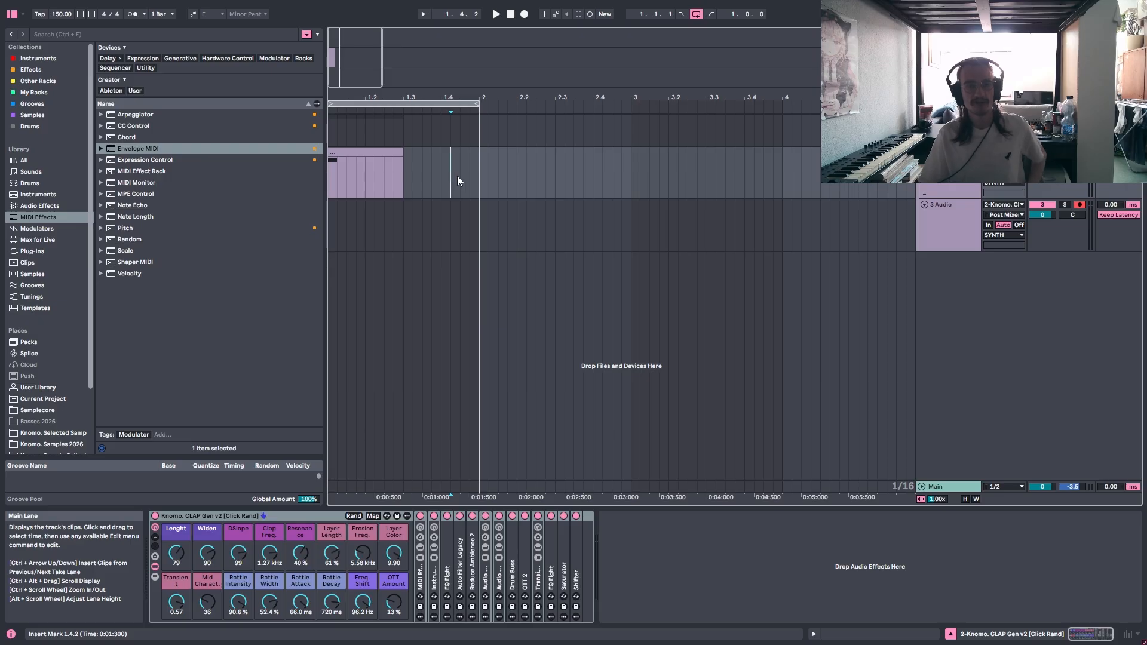